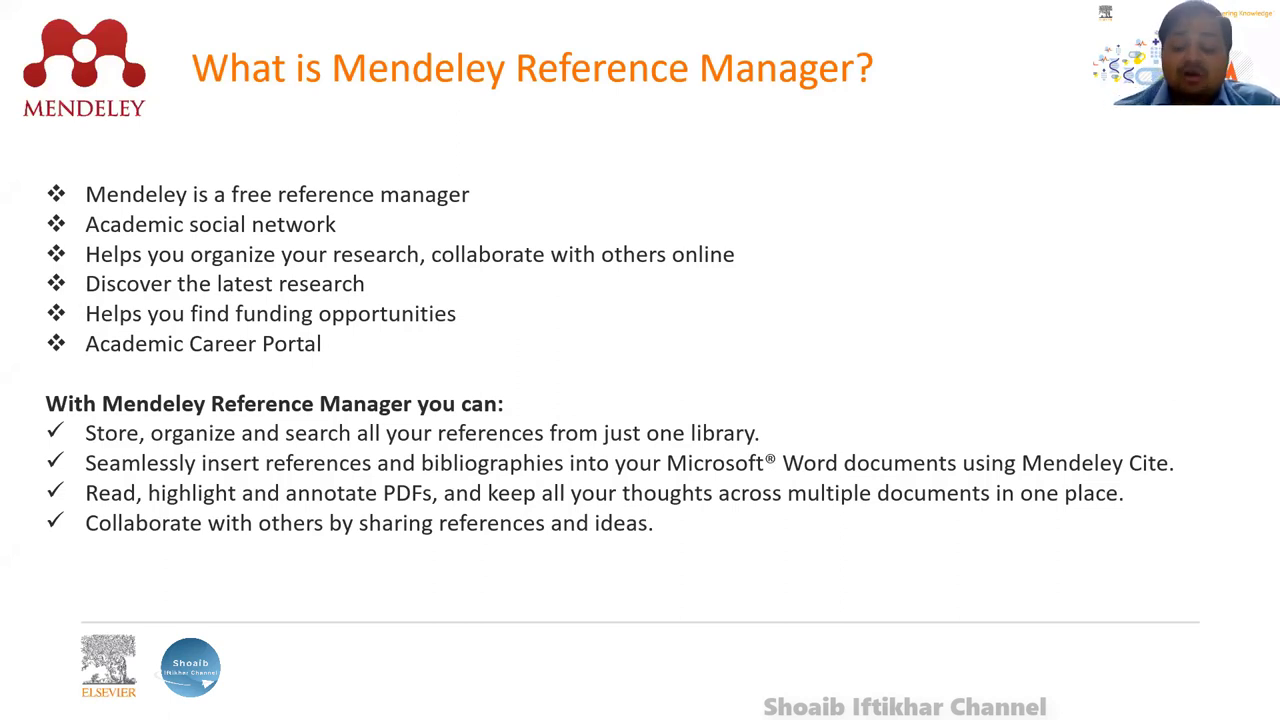
Advance to the "How to use Mendeley?" slide, then end the slide show and switch to Chrome.
key("Right")
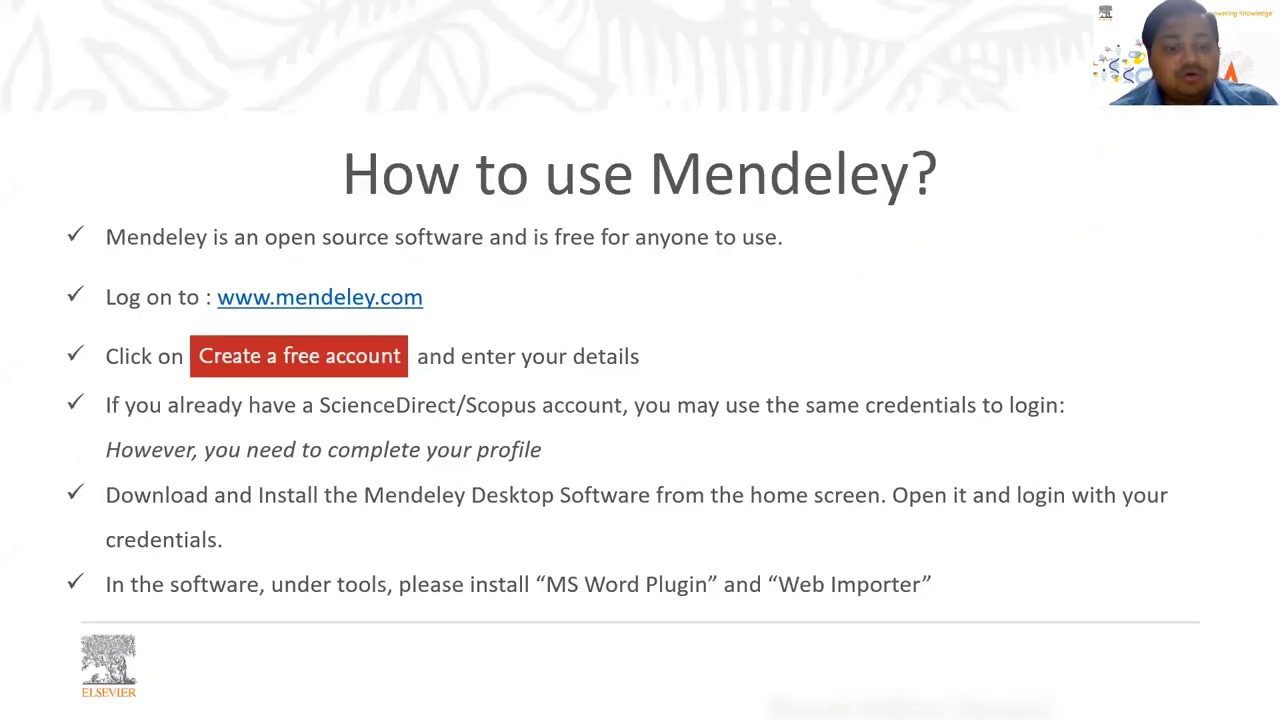
key("Escape")
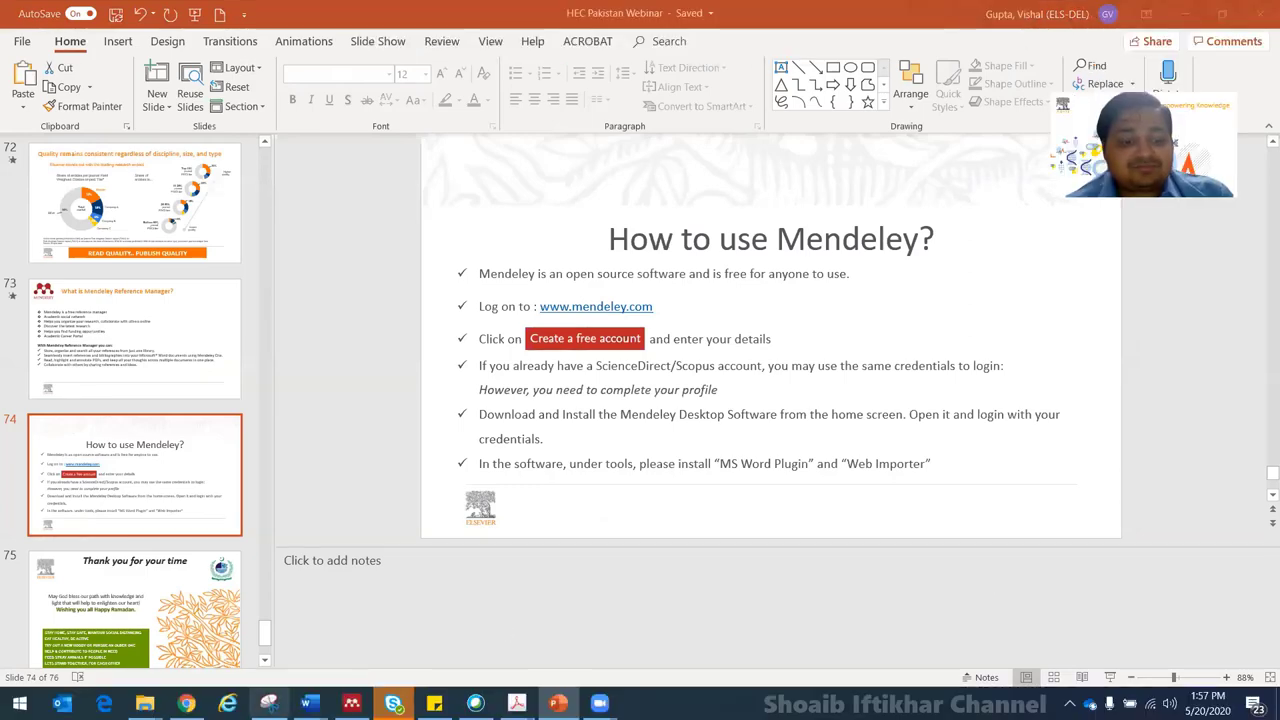
left_click(187, 703)
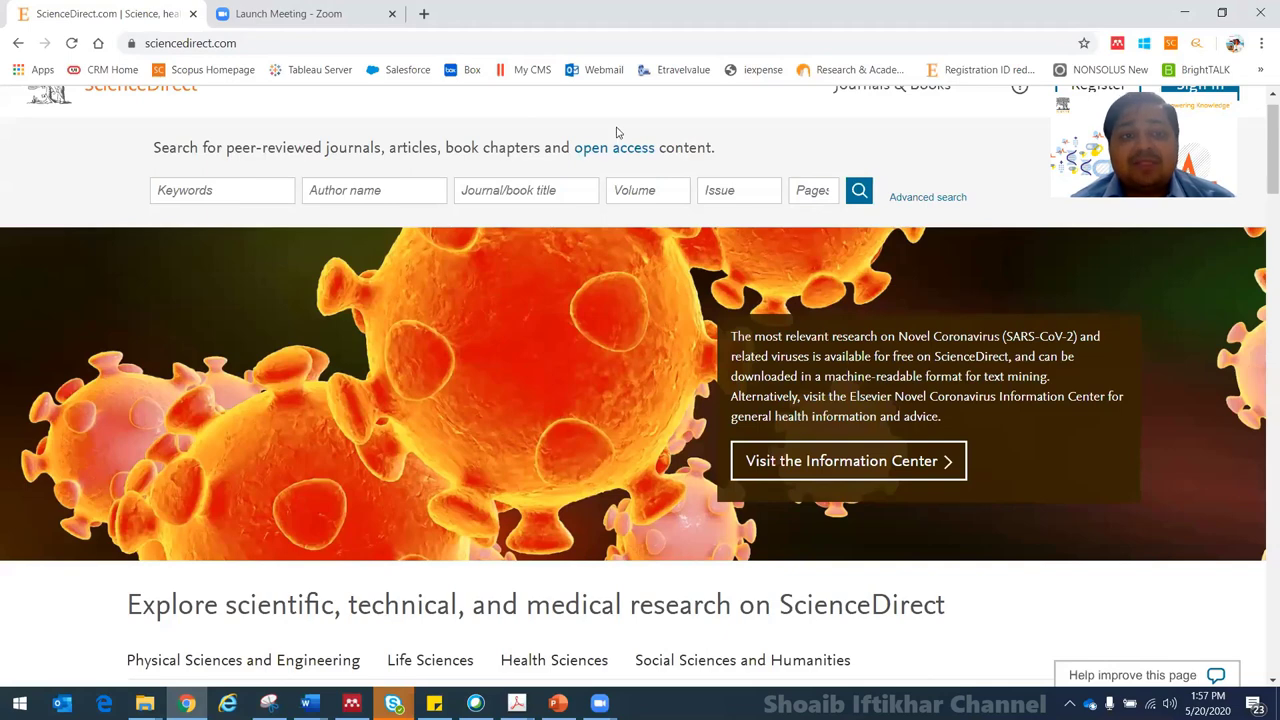
Open the Mendeley website in a new browser tab placed beside the ScienceDirect tab.
left_click(424, 13)
left_click_drag(440, 14, 253, 30)
left_click(238, 43)
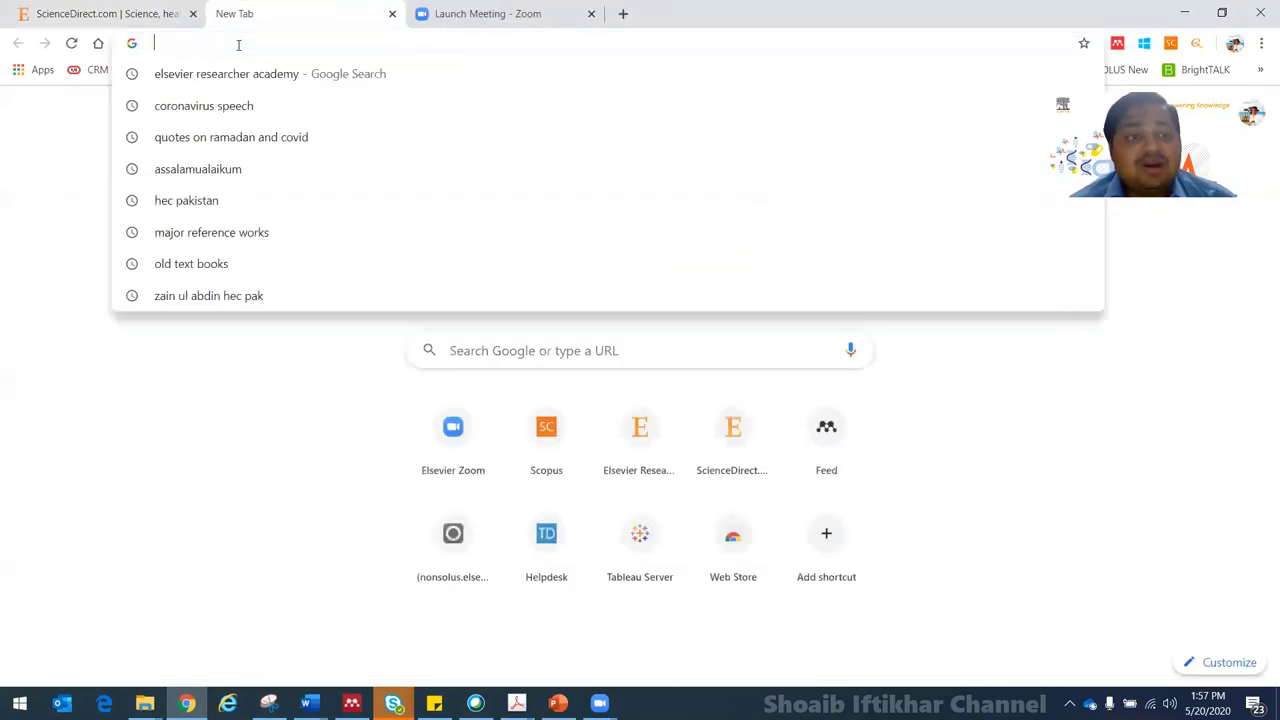
type("mende")
key("Return")
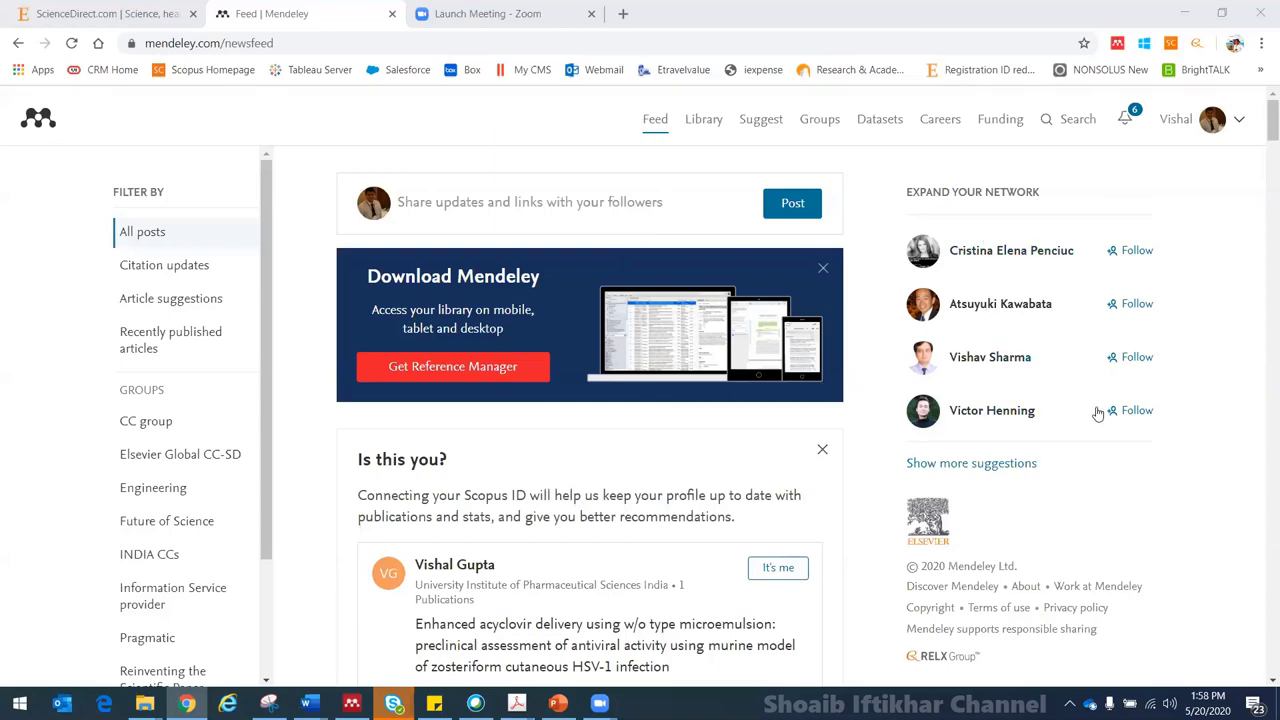
Look through the news feed posts, highlighting the text of the research paper post in Future of Science.
left_click_drag(1263, 133, 1262, 200)
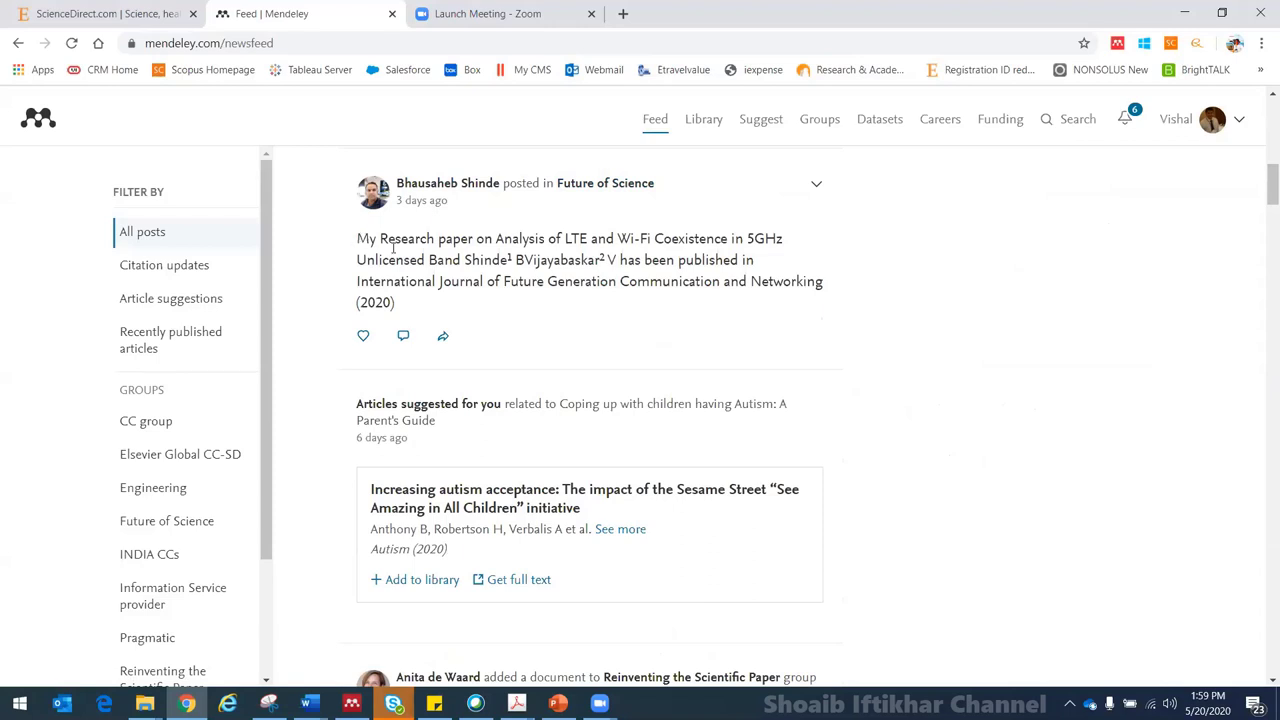
left_click_drag(357, 240, 586, 303)
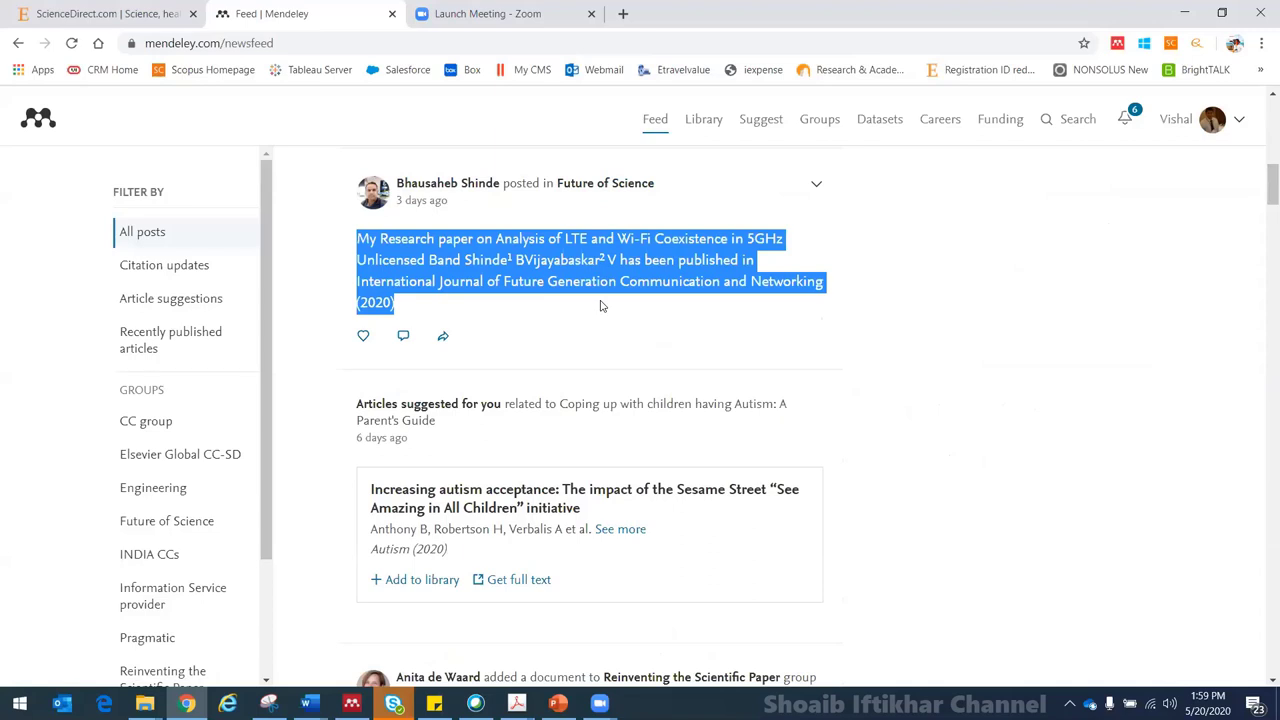
left_click(601, 306)
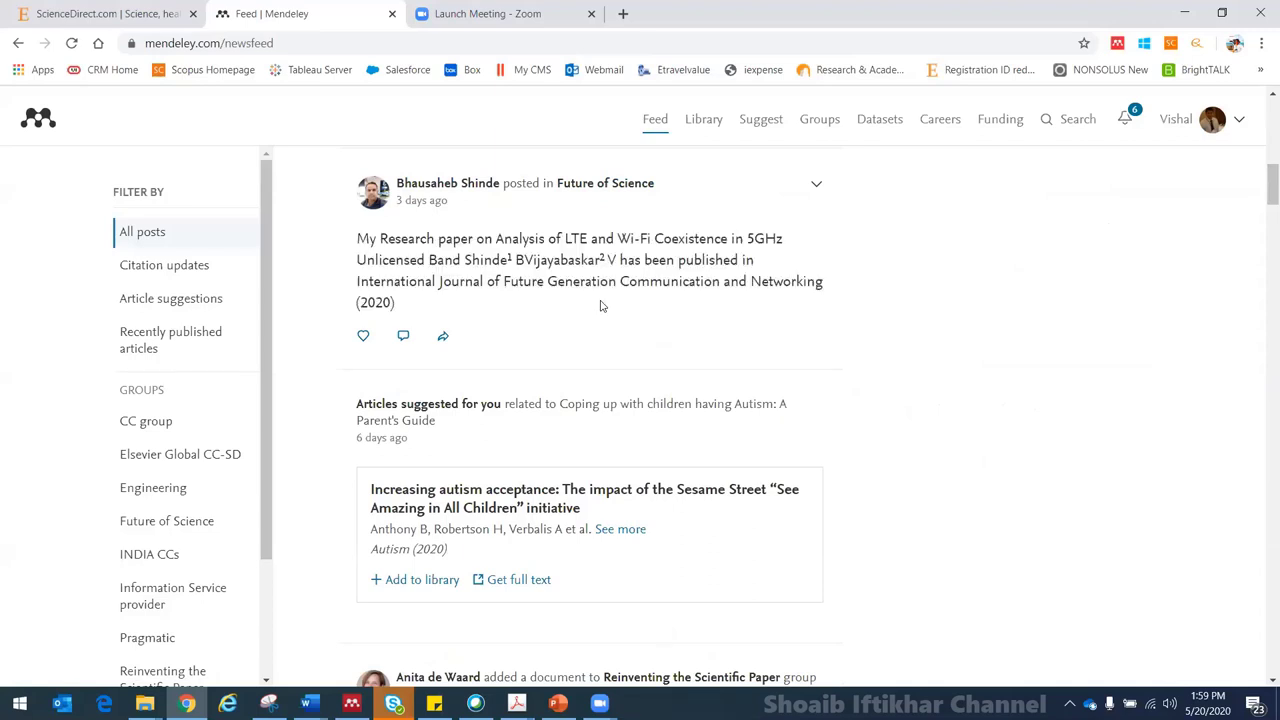
scroll(1179, 351, "up", 10)
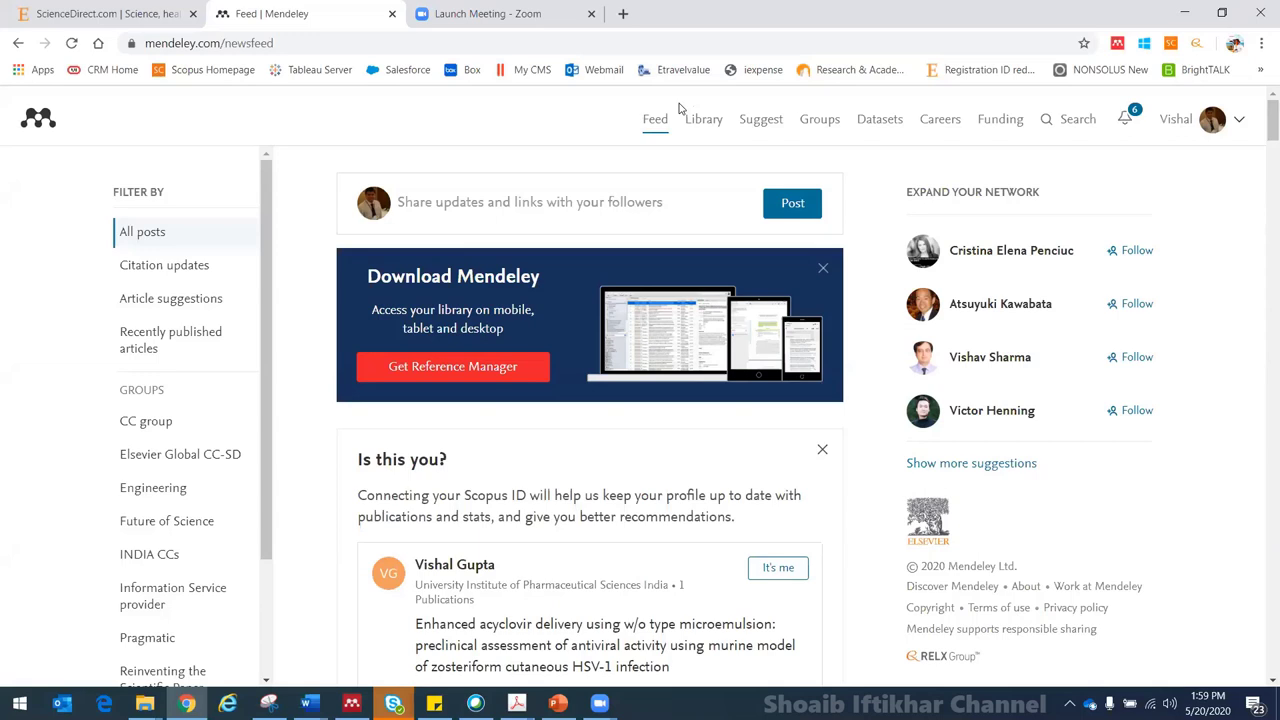
Open the Library and dismiss its welcome message and the Add and Create tip.
left_click(693, 122)
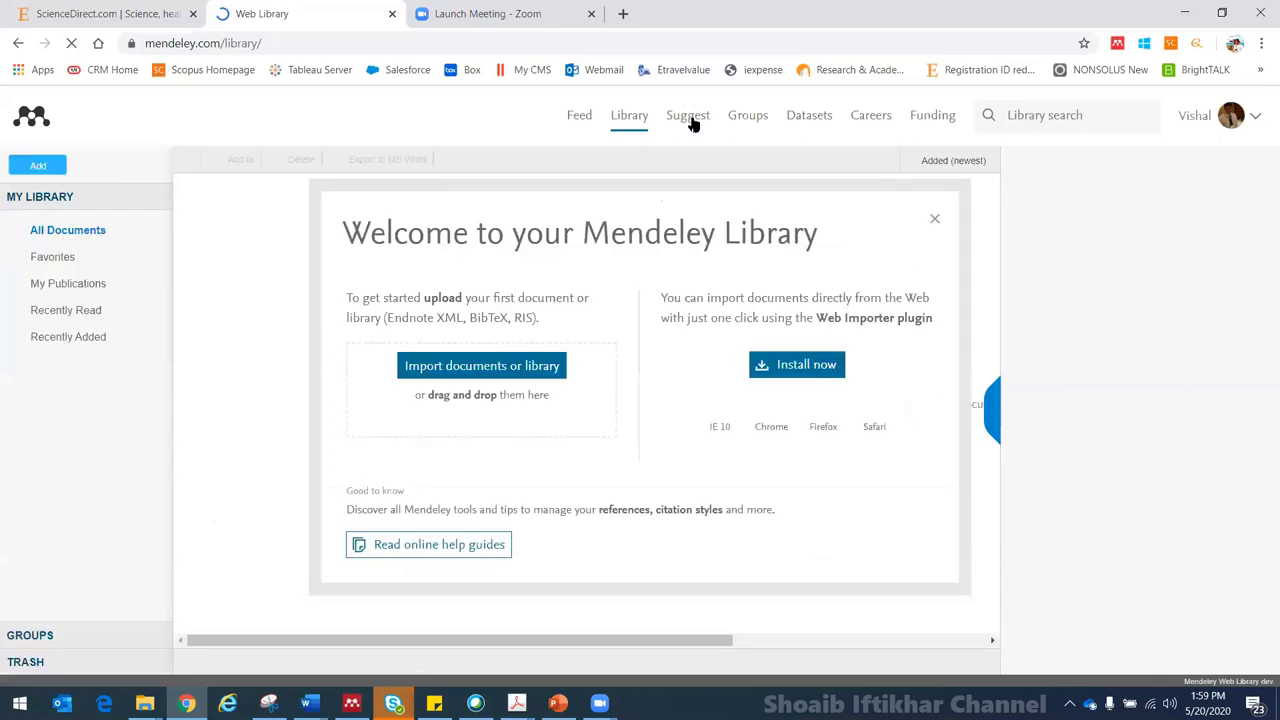
left_click(933, 220)
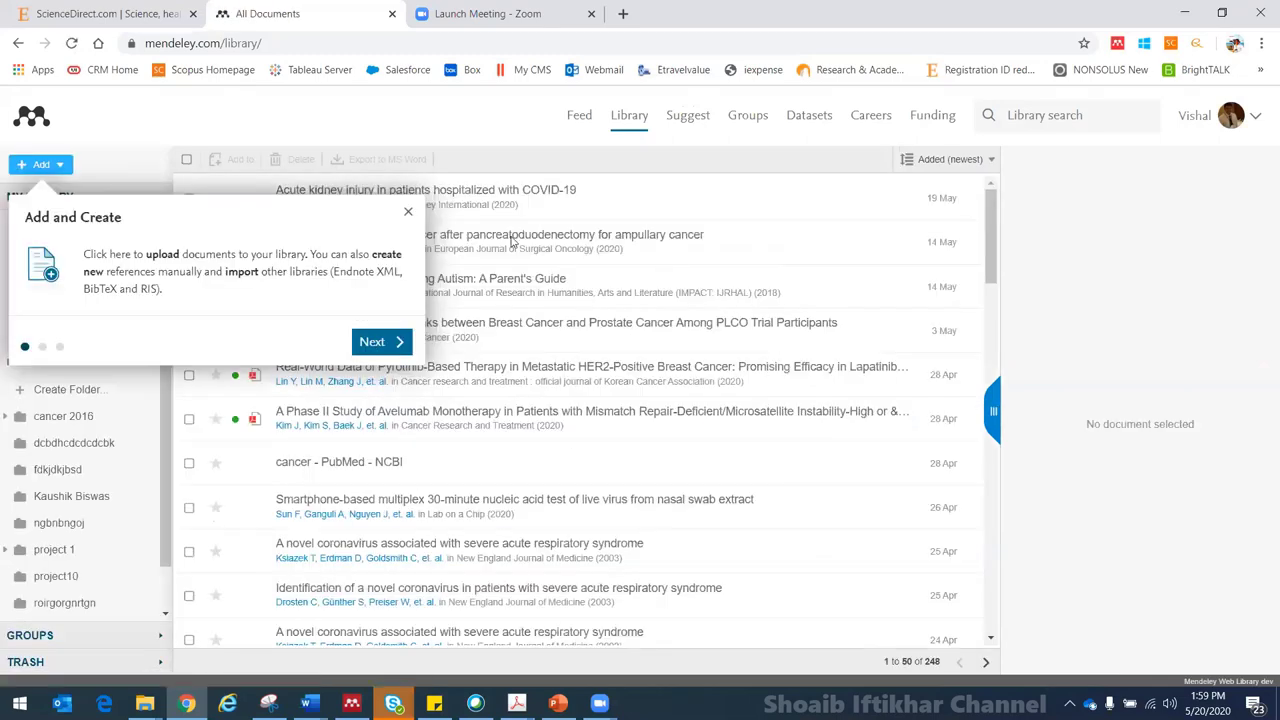
left_click(408, 214)
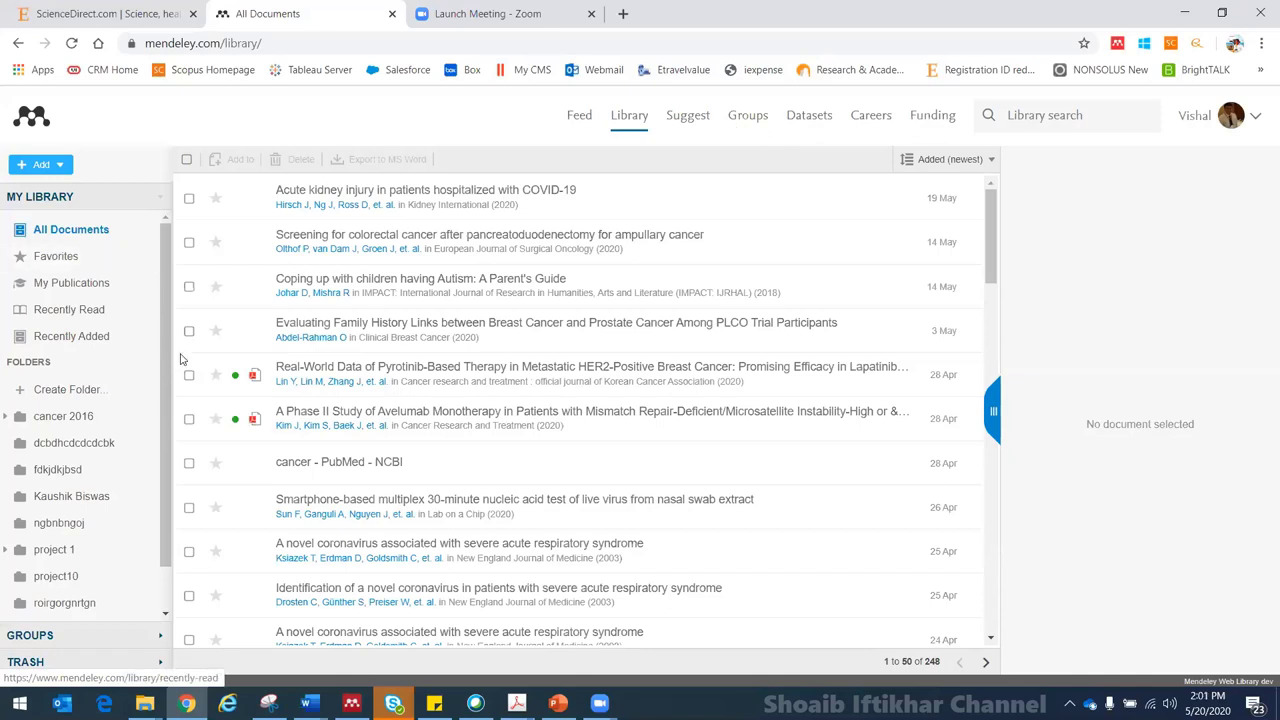
Examine the library's folder list and expand the Groups section to look at its groups.
scroll(168, 355, "down", 1)
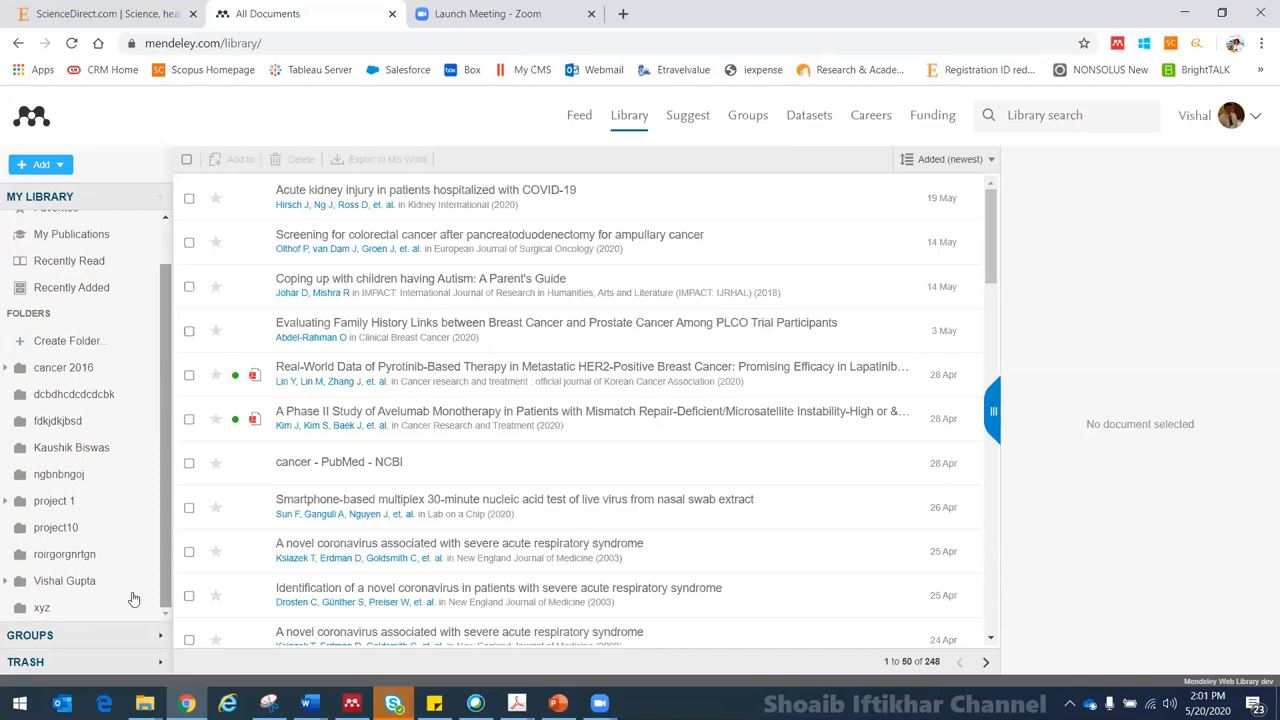
left_click(137, 640)
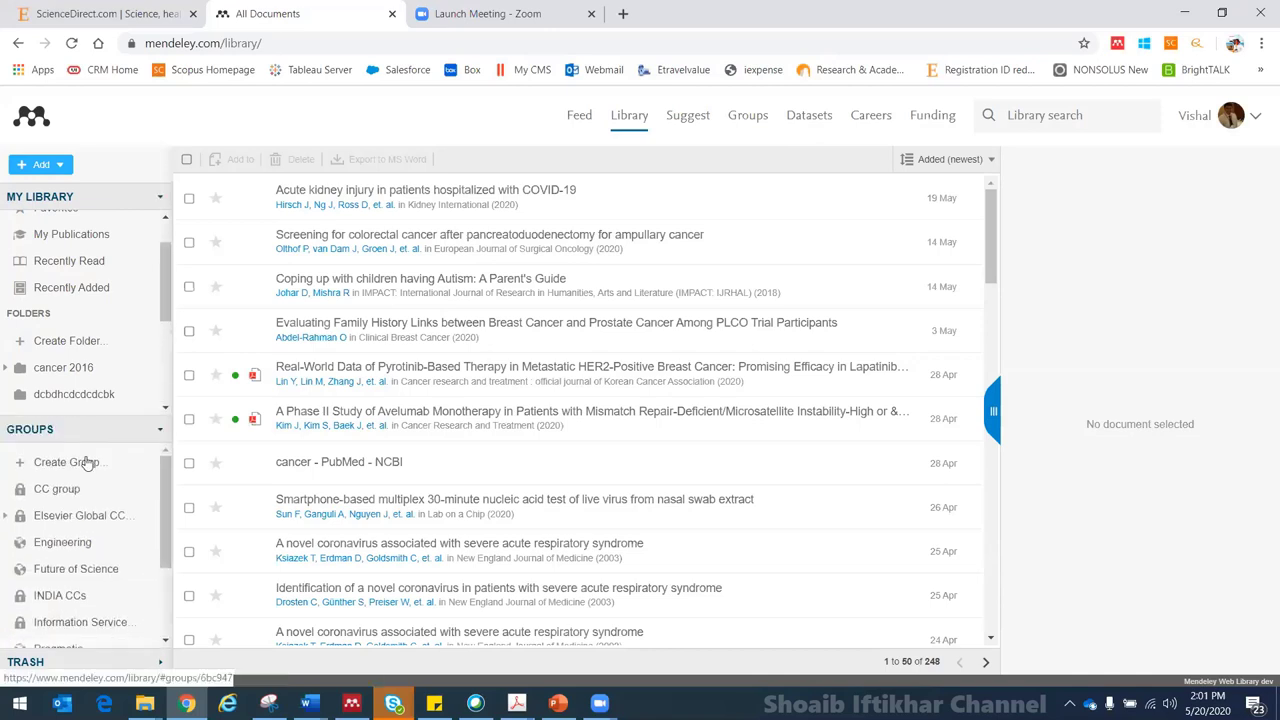
left_click_drag(165, 522, 161, 495)
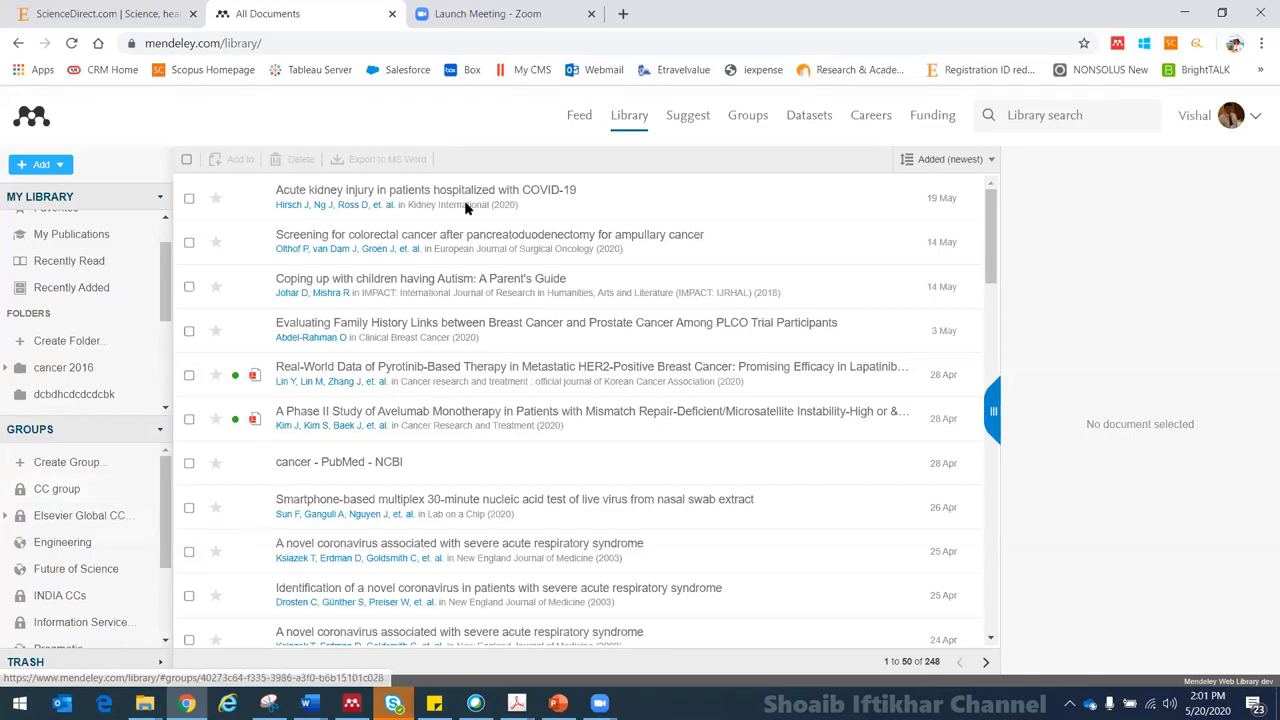
Open Datasets and search the research data for "covid".
left_click(813, 118)
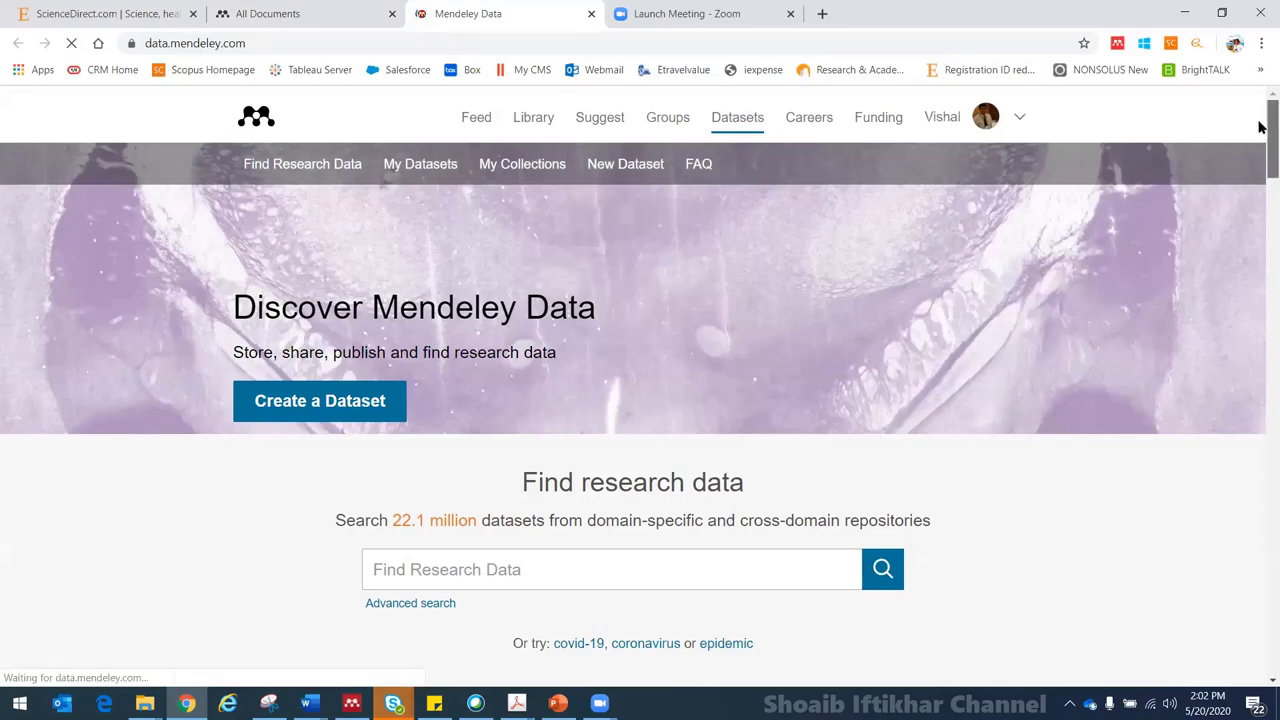
scroll(1260, 134, "down", 1)
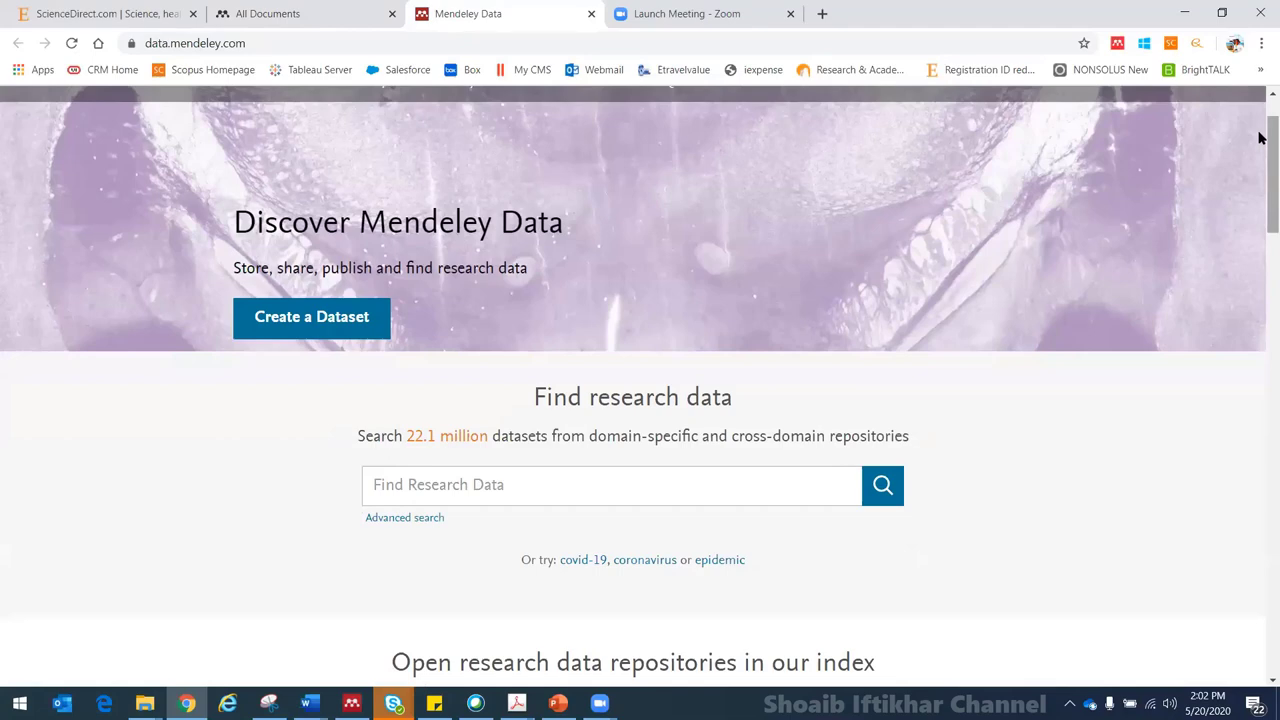
left_click(493, 498)
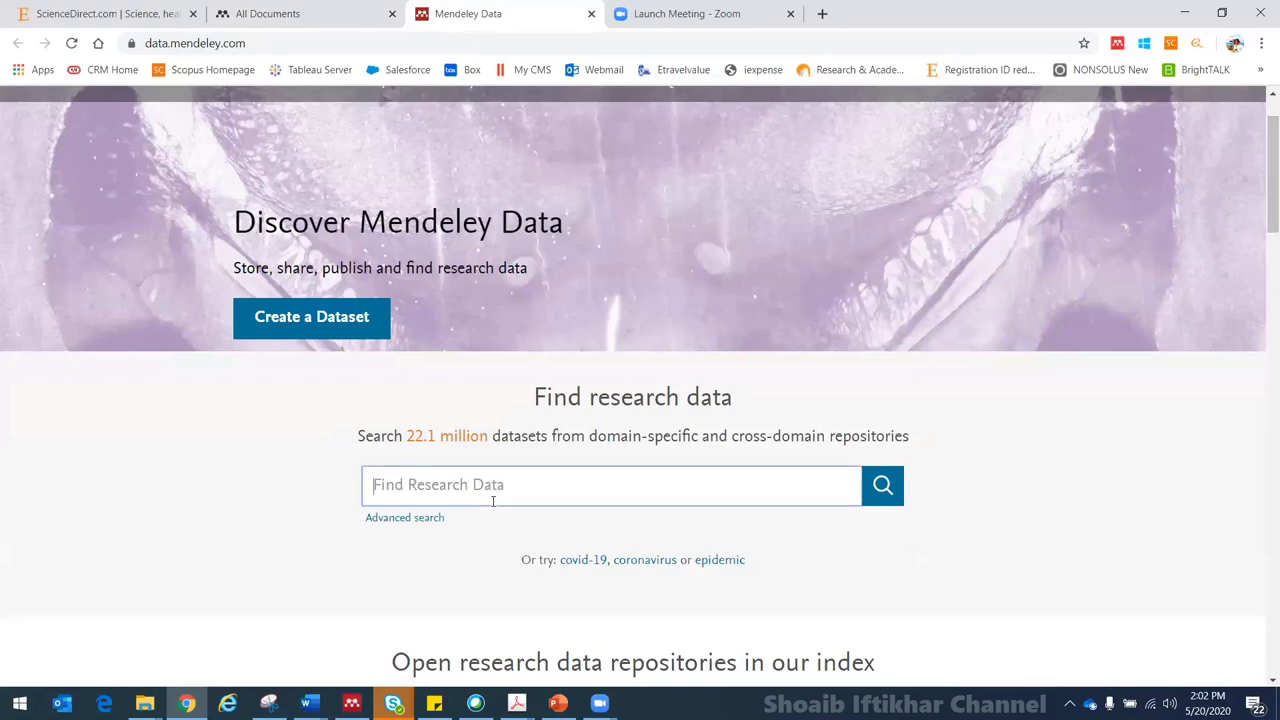
type("covid")
left_click(884, 488)
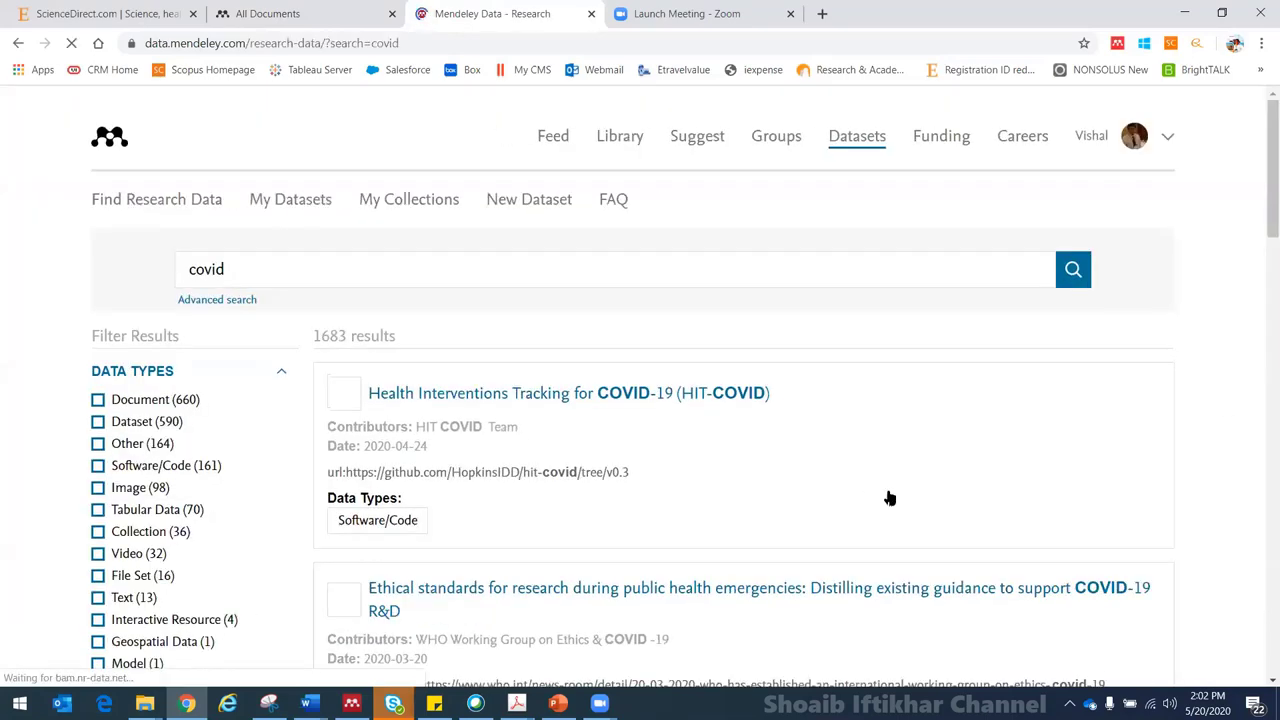
Filter the covid research data results to the Video data type.
left_click_drag(1266, 222, 1266, 262)
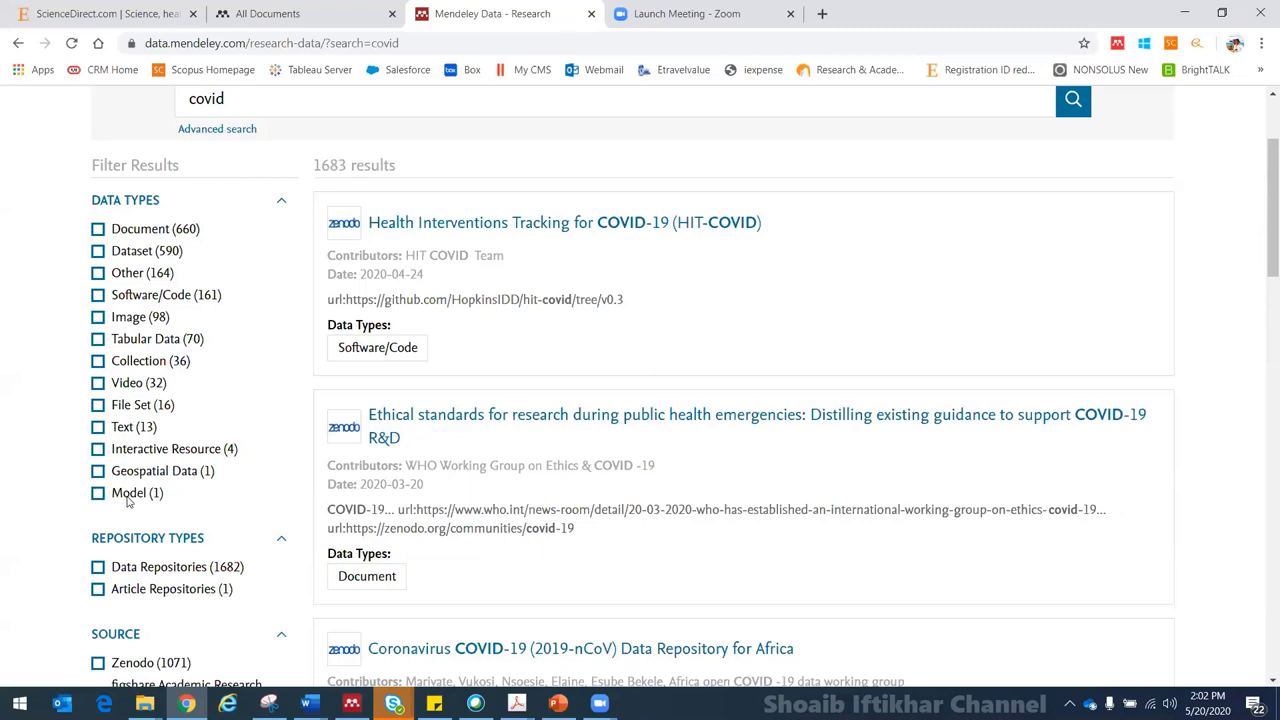
left_click(97, 385)
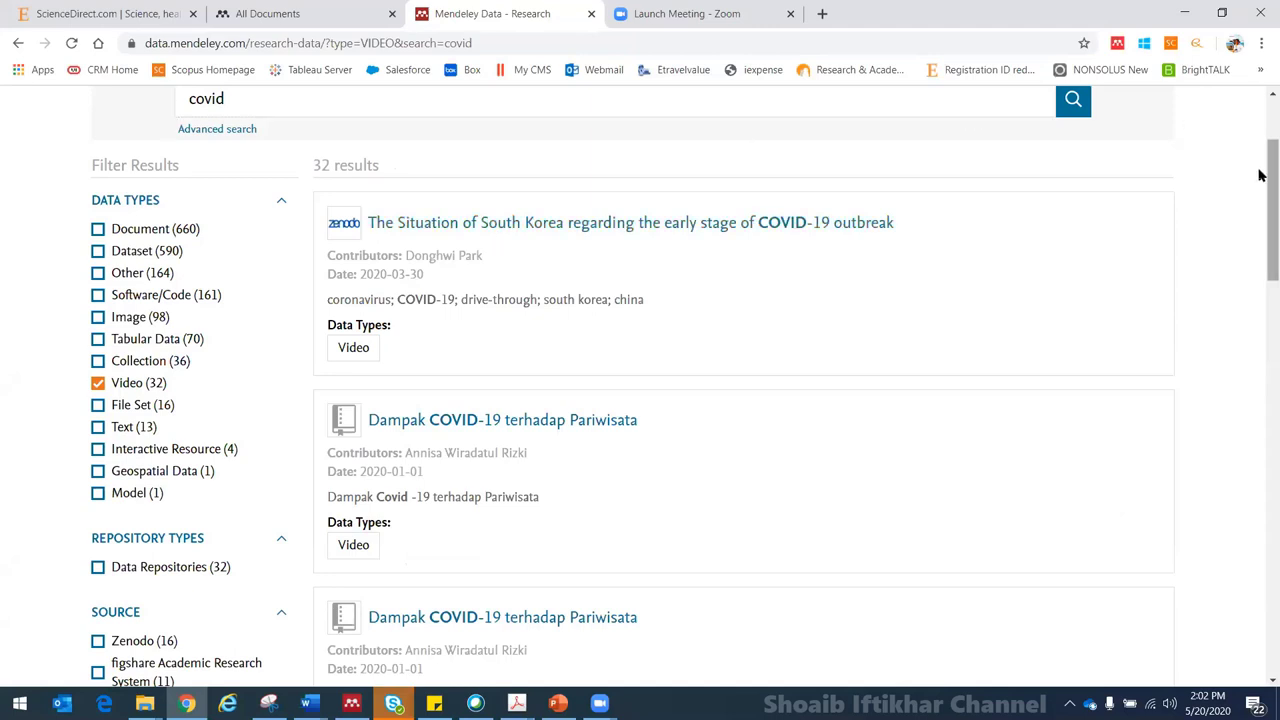
left_click_drag(1266, 171, 1266, 131)
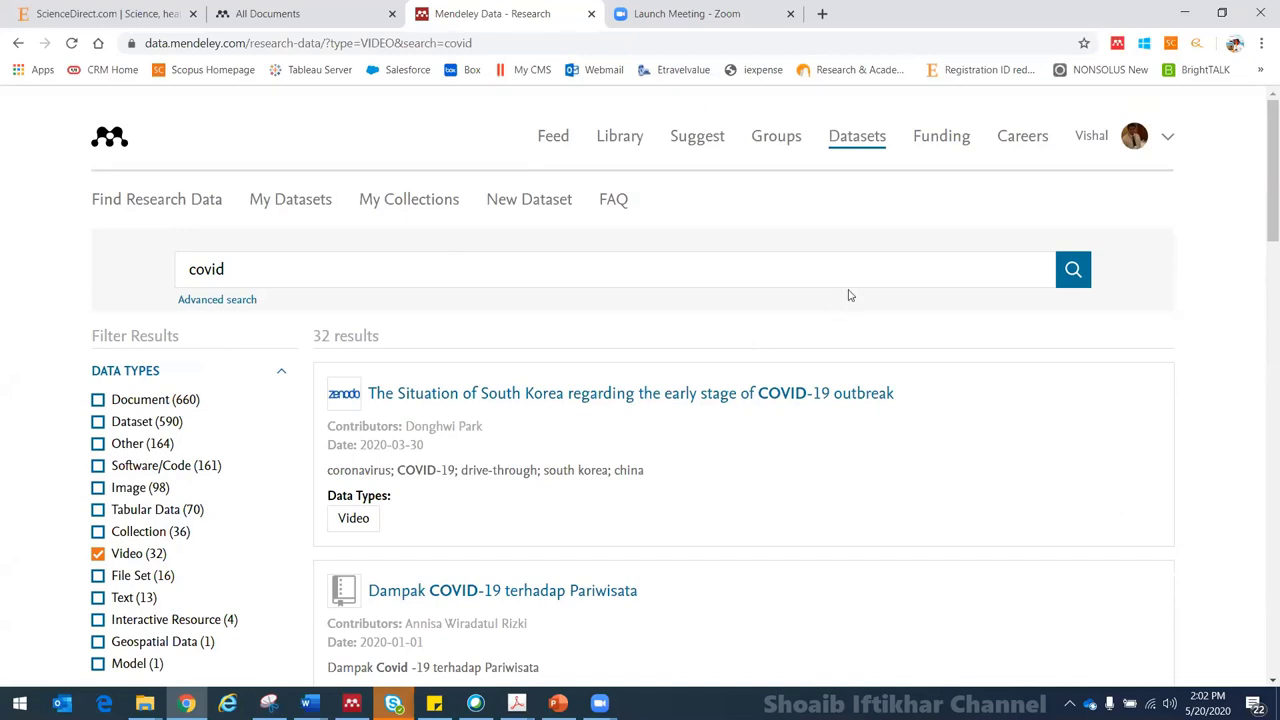
Visit the Careers page and go on to the Funding page.
left_click(1018, 145)
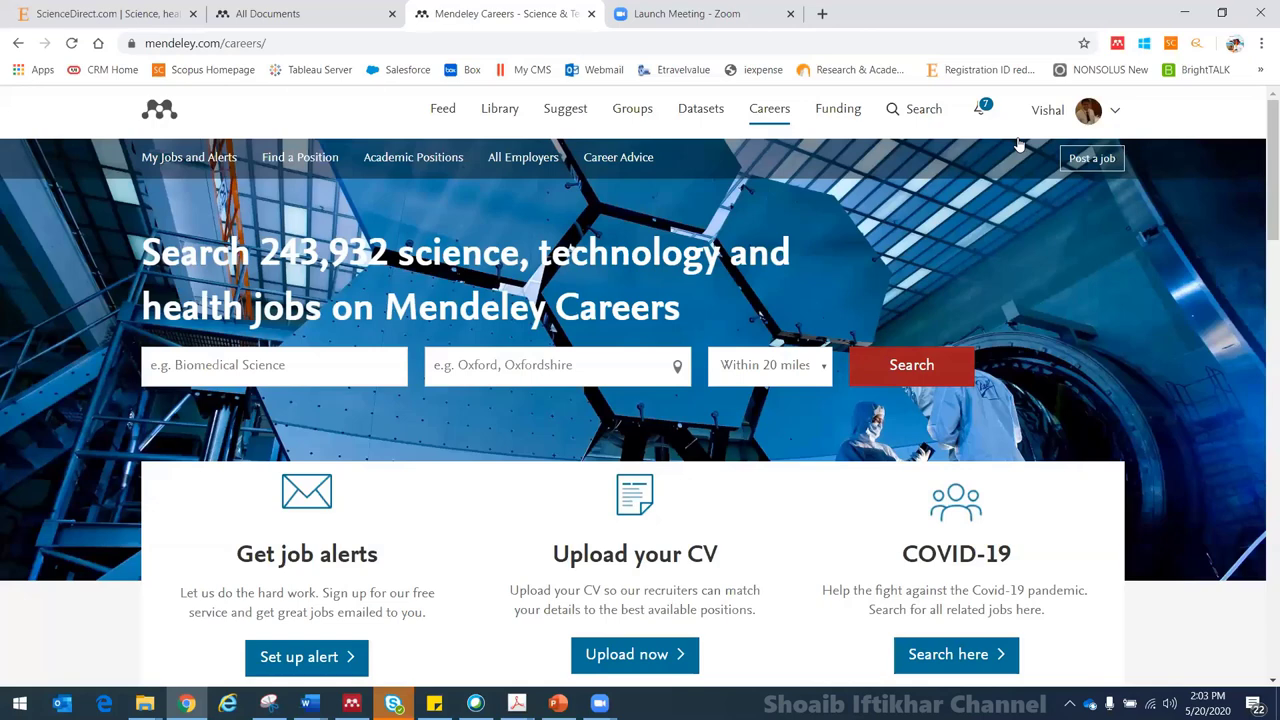
left_click(838, 110)
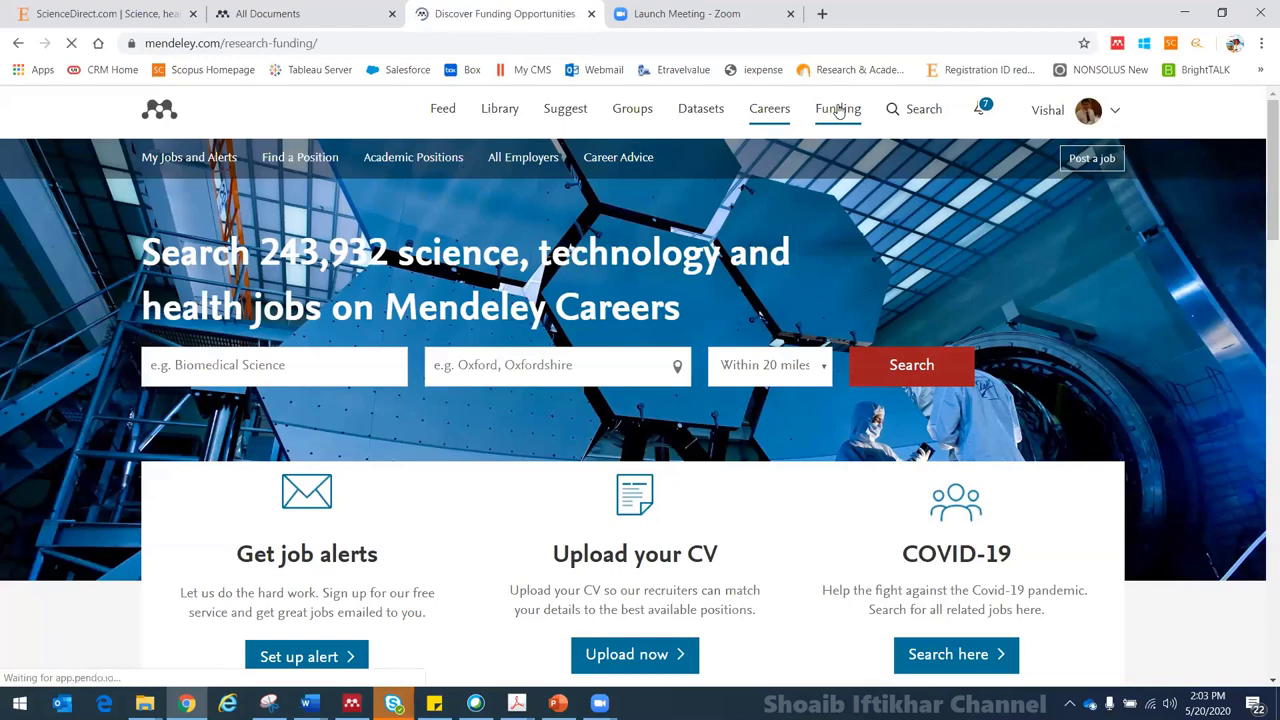
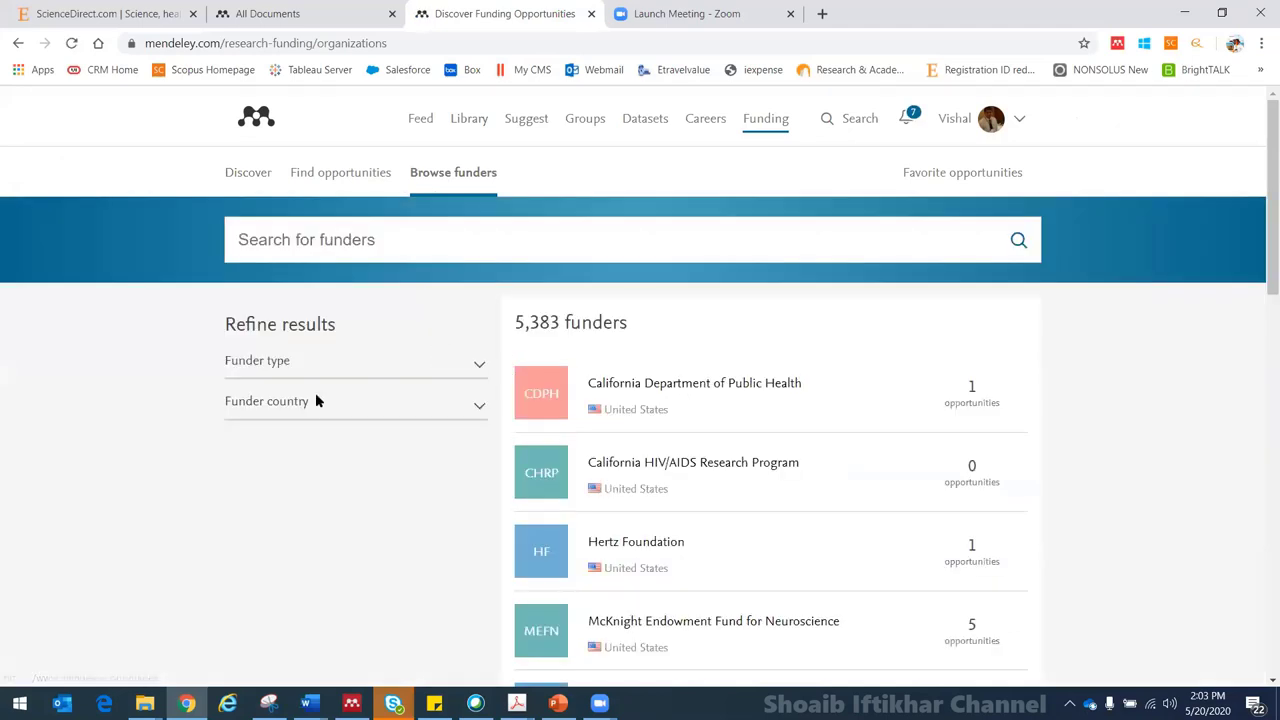
Filter the list of funders by the funder country Pakistan.
left_click(318, 403)
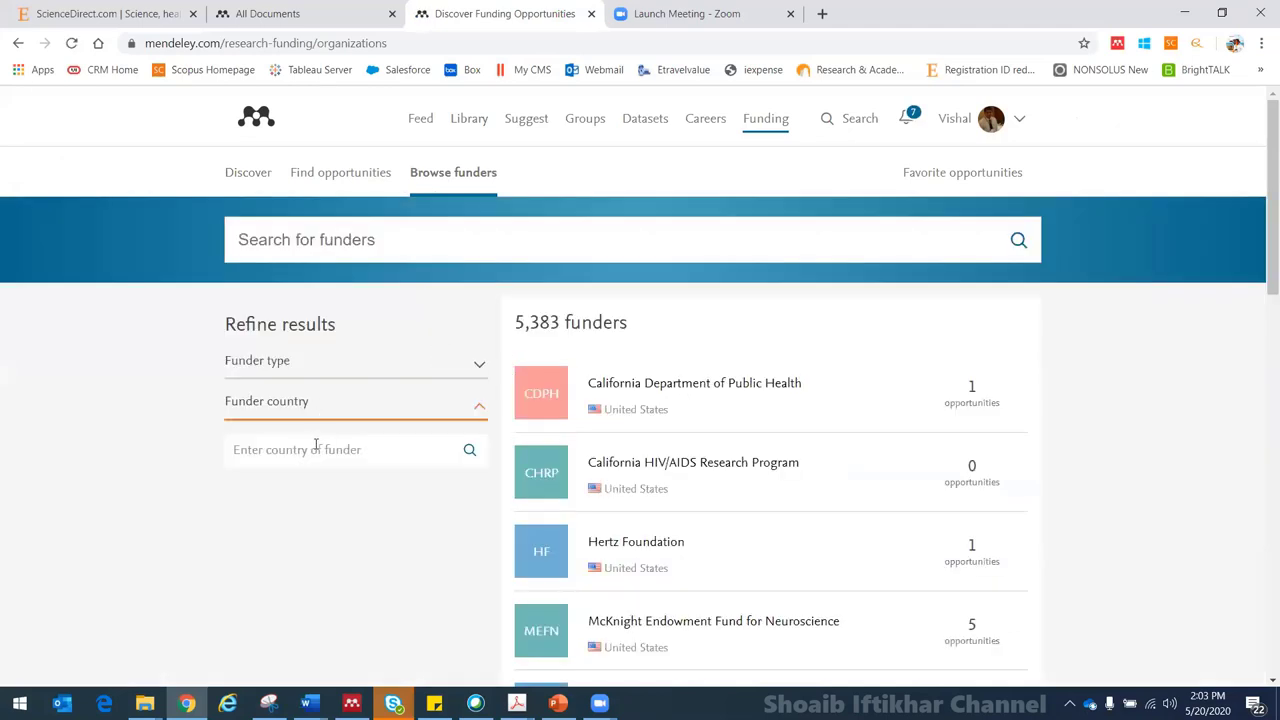
type("pak")
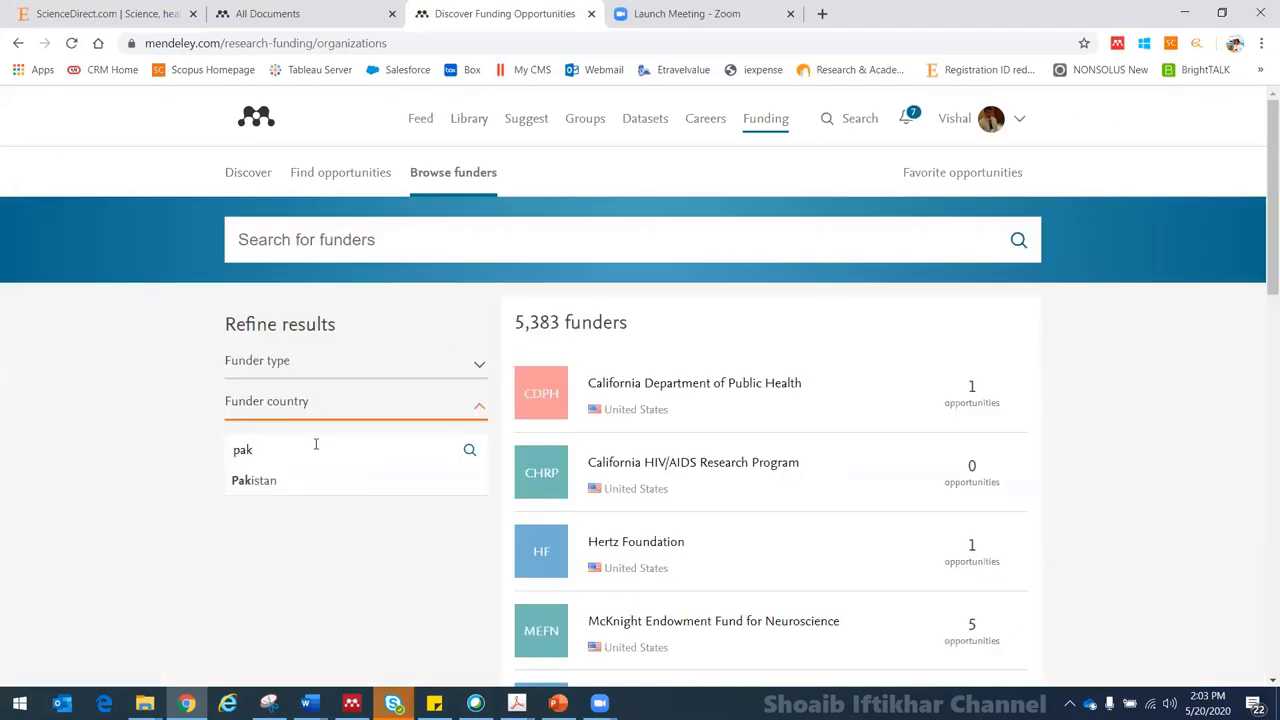
left_click(311, 484)
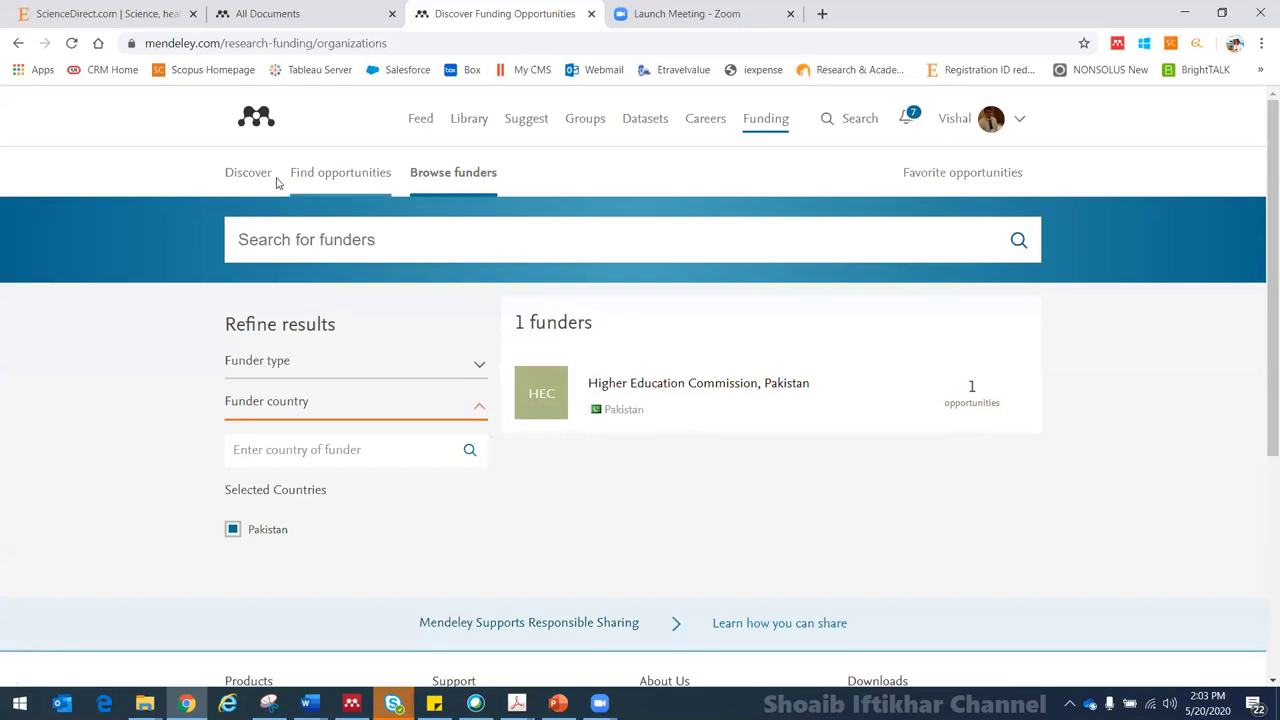
Return to the funding Discover page and open the full list of research areas.
left_click(242, 184)
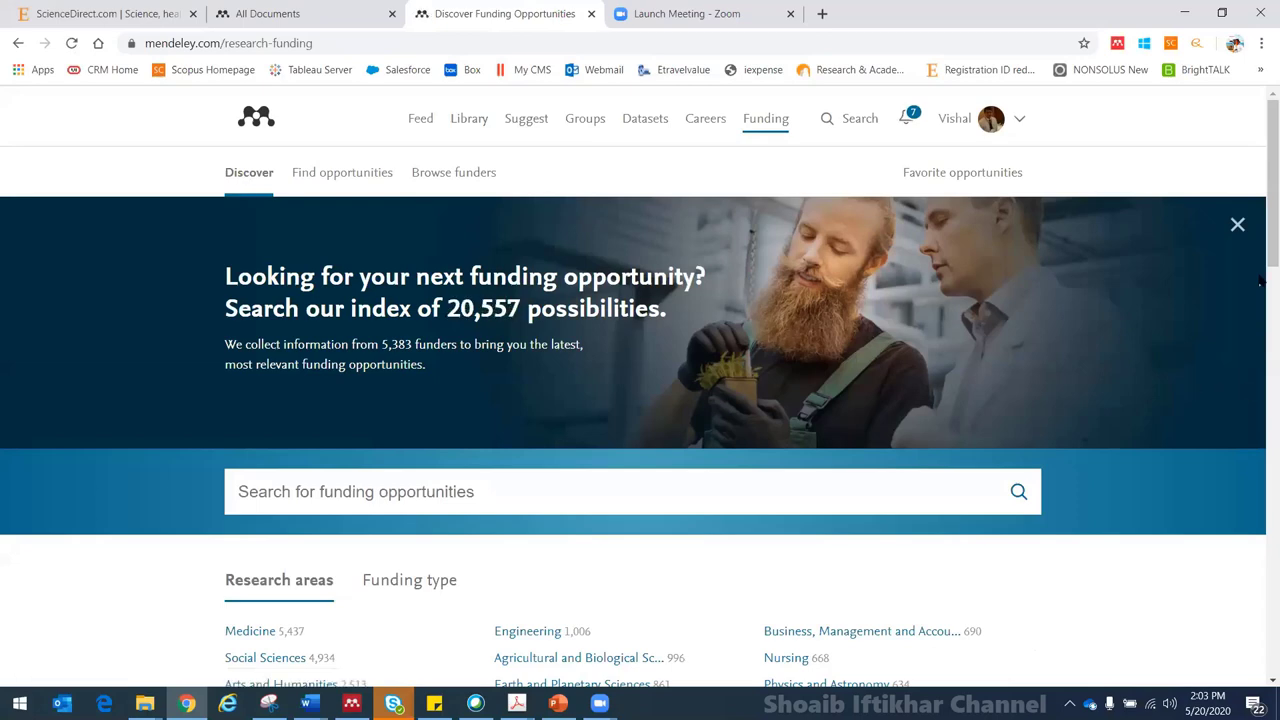
scroll(1262, 283, "down", 4)
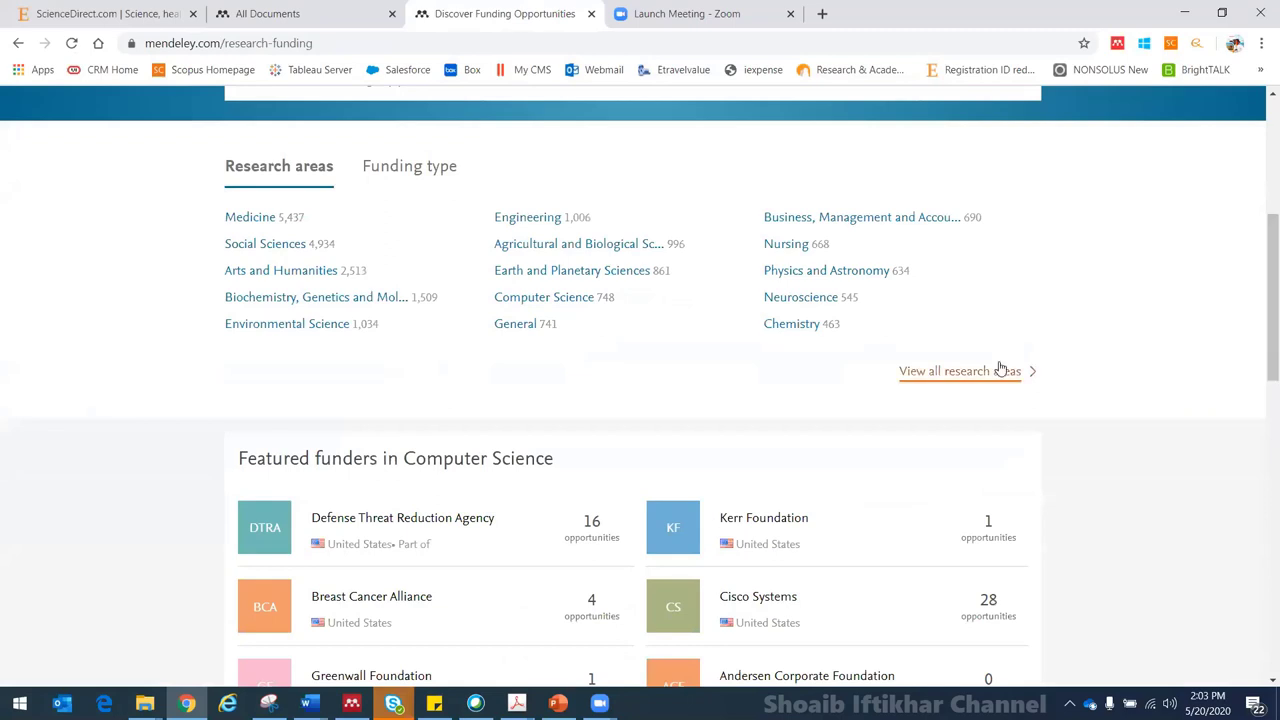
left_click(965, 380)
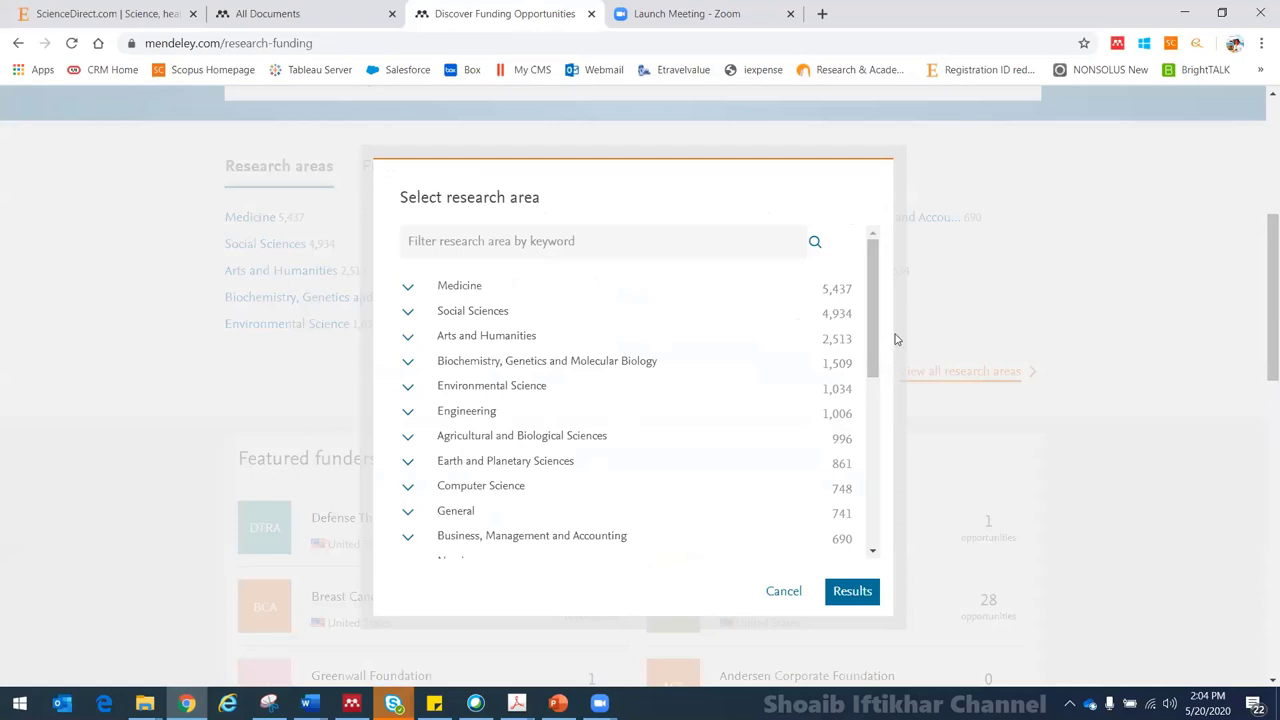
Show funding opportunities for Atomic and Molecular Physics, and Optics within the Physics and Astronomy research area.
left_click_drag(878, 302, 866, 366)
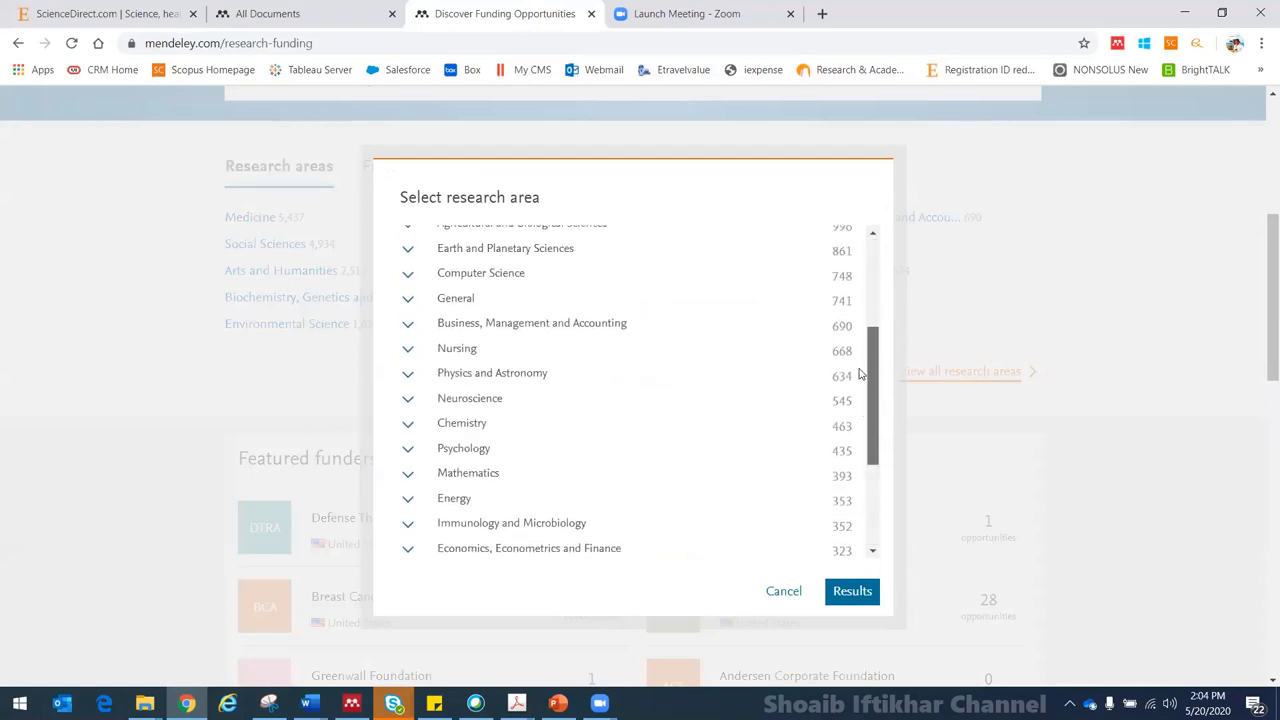
left_click(408, 377)
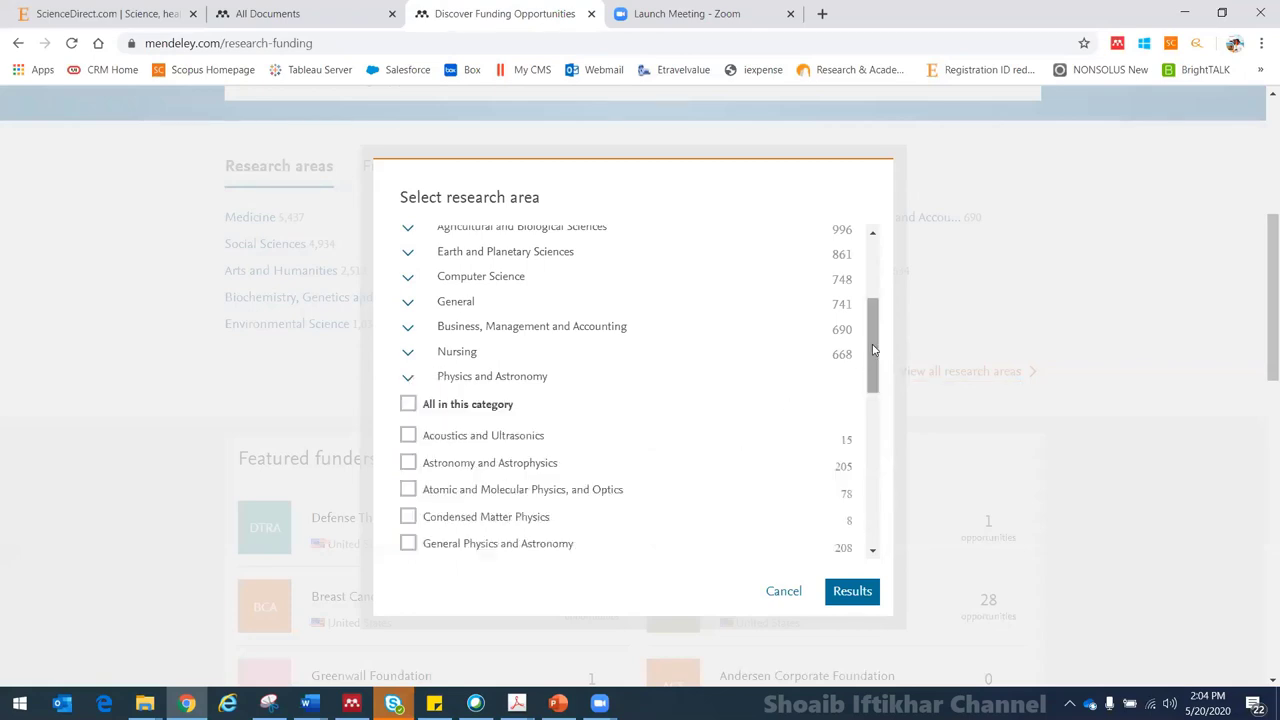
left_click_drag(874, 350, 876, 420)
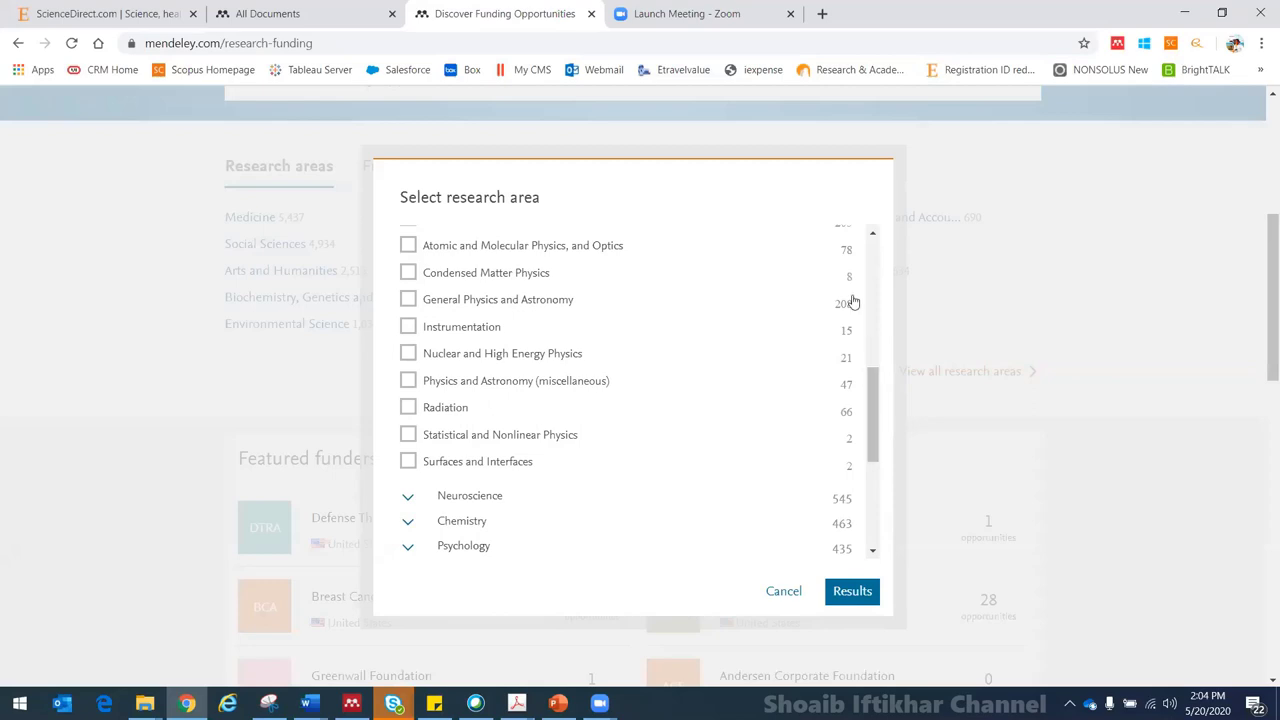
left_click(408, 250)
left_click(853, 593)
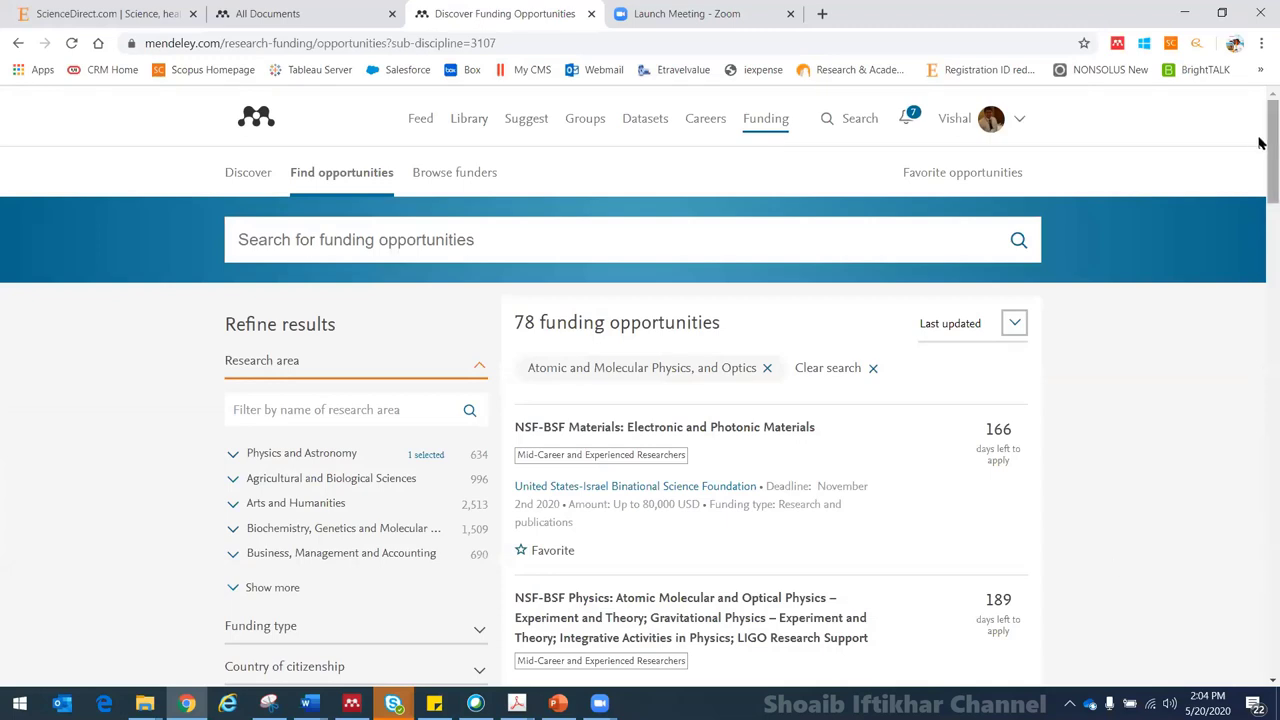
Filter the funding opportunities by the country of citizenship Pakistan.
left_click_drag(1260, 138, 1263, 206)
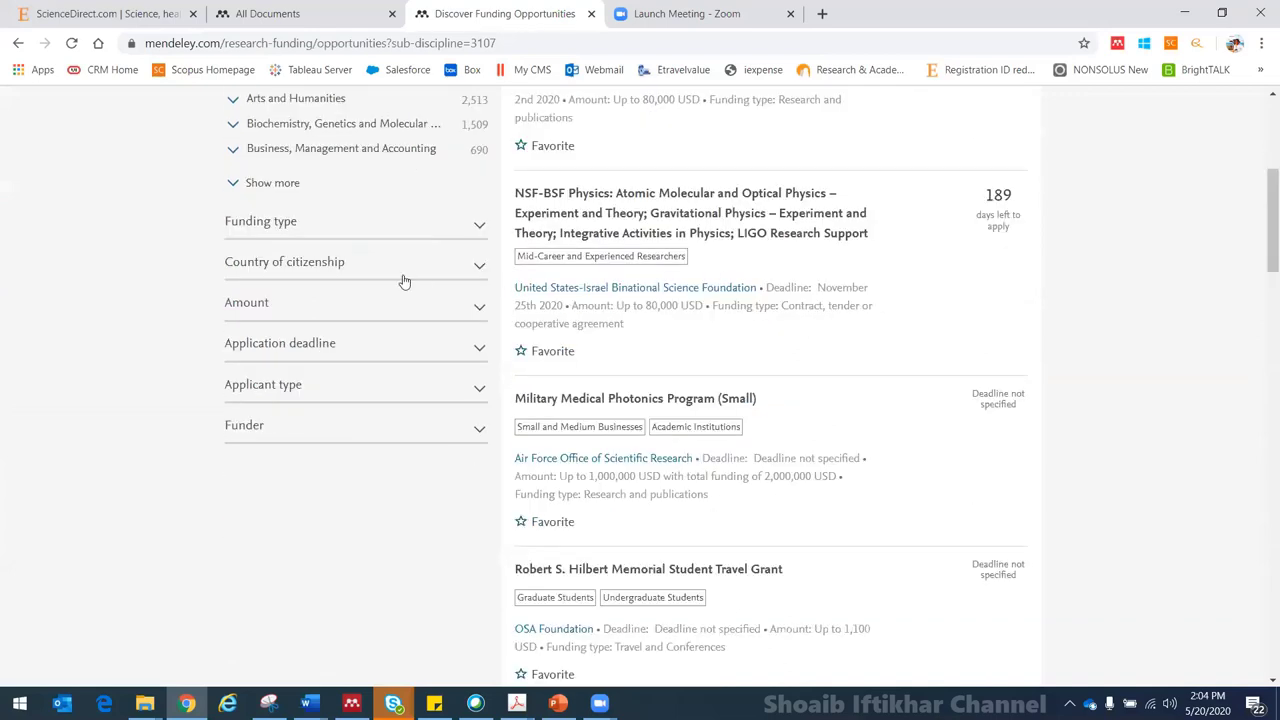
left_click(388, 266)
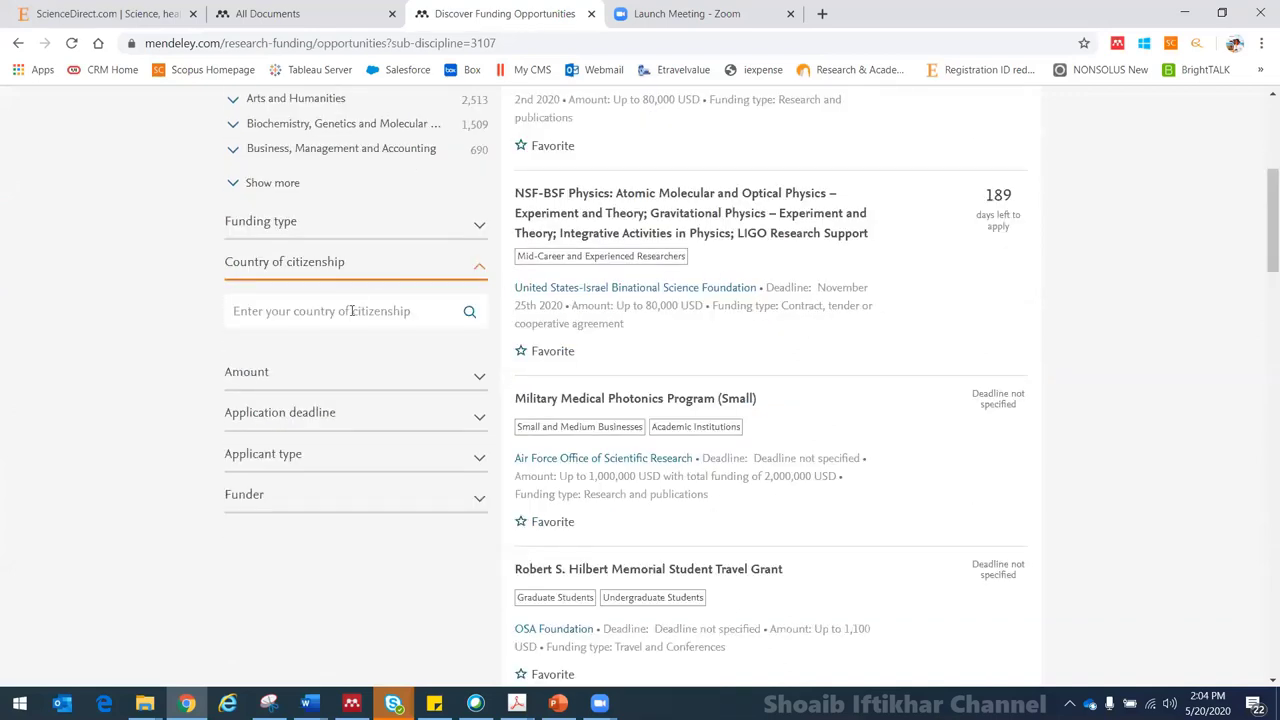
left_click(352, 311)
type("pa")
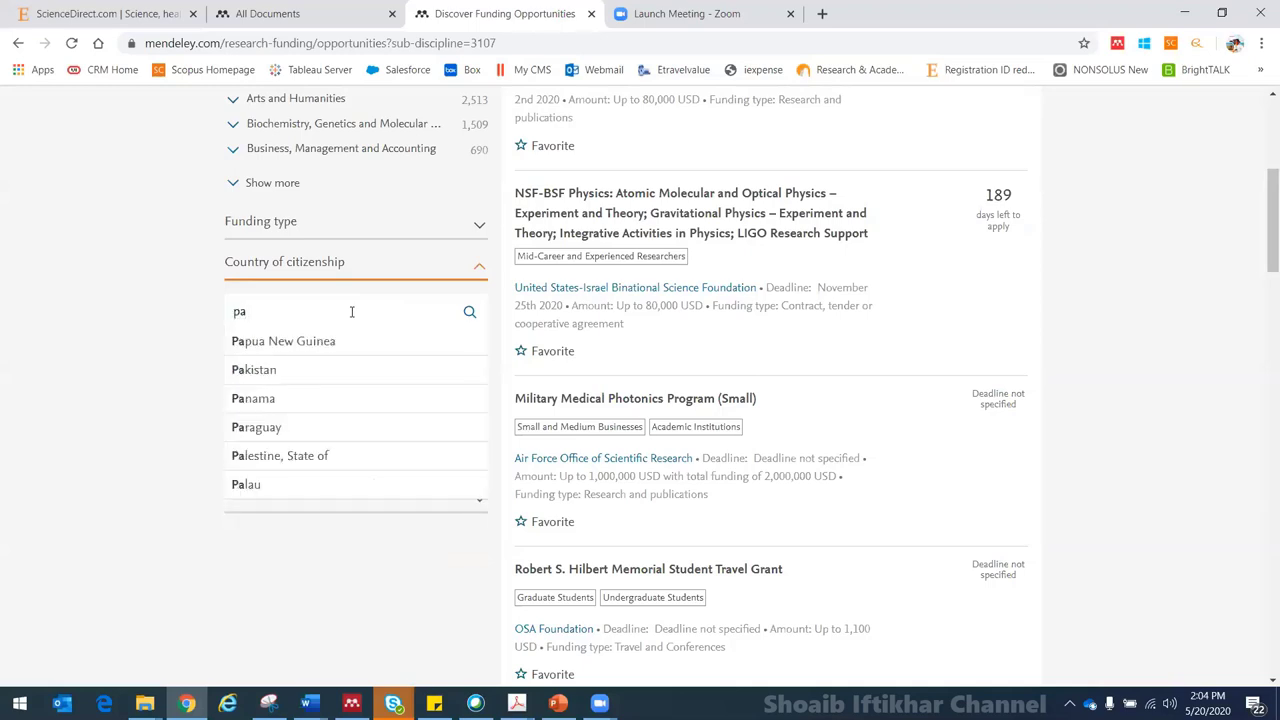
left_click(312, 371)
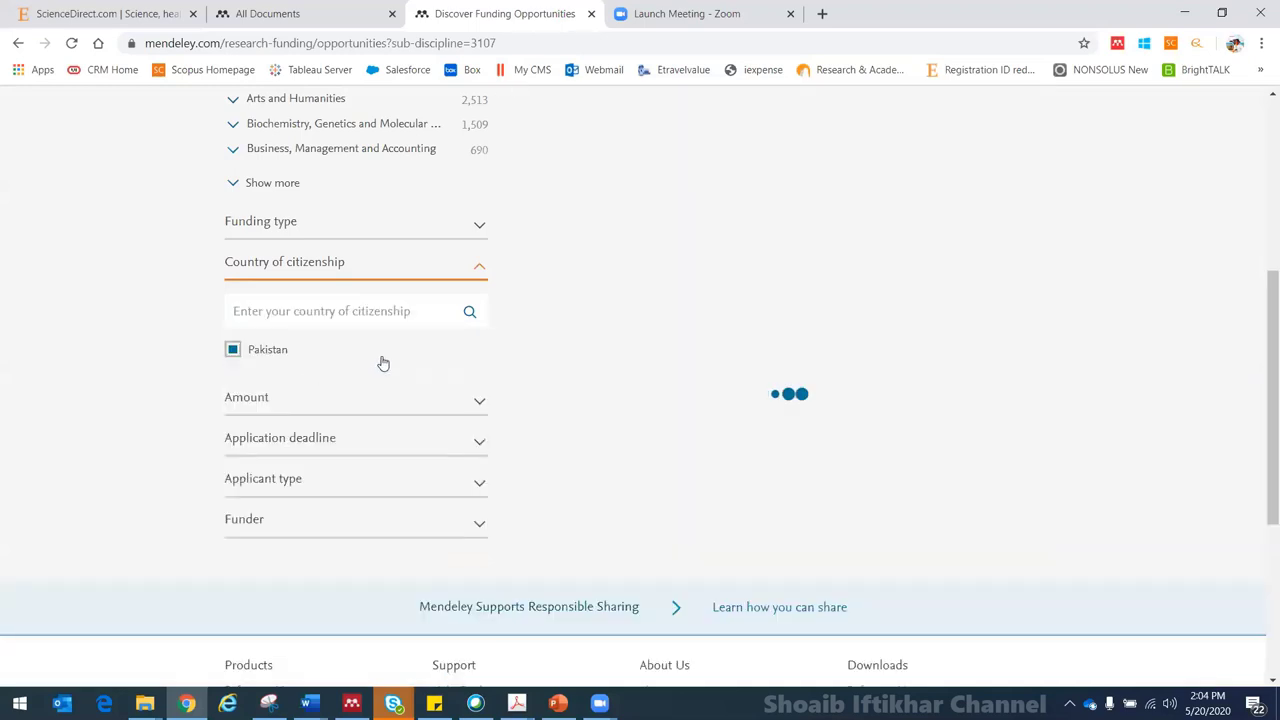
Narrow the funding opportunities to the applicant type Graduate Students.
left_click_drag(1260, 262, 1260, 220)
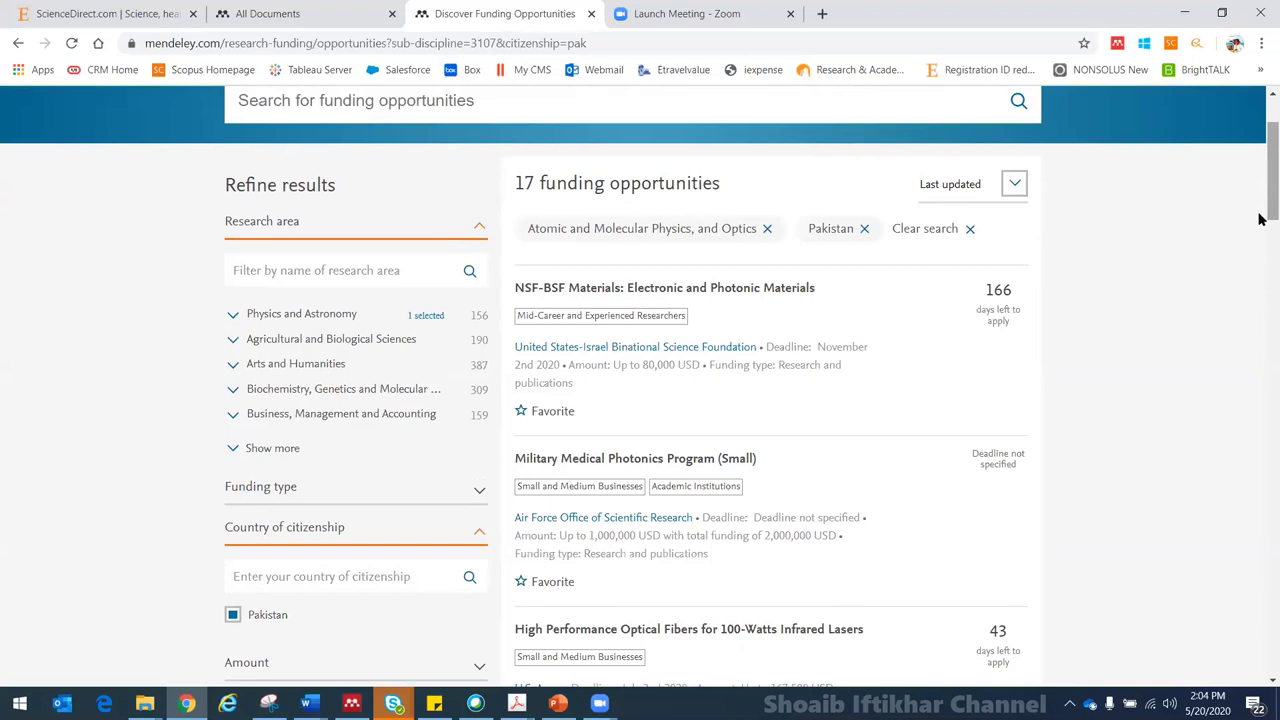
left_click_drag(1266, 194, 1262, 290)
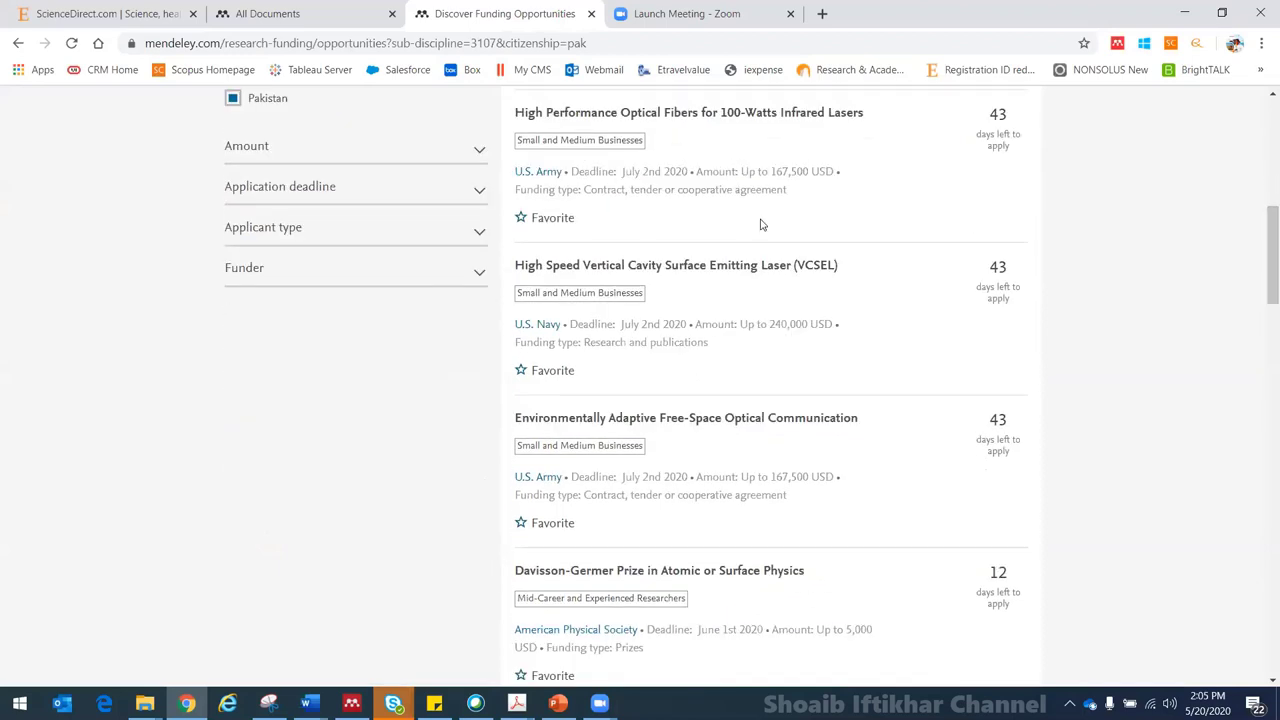
left_click(287, 239)
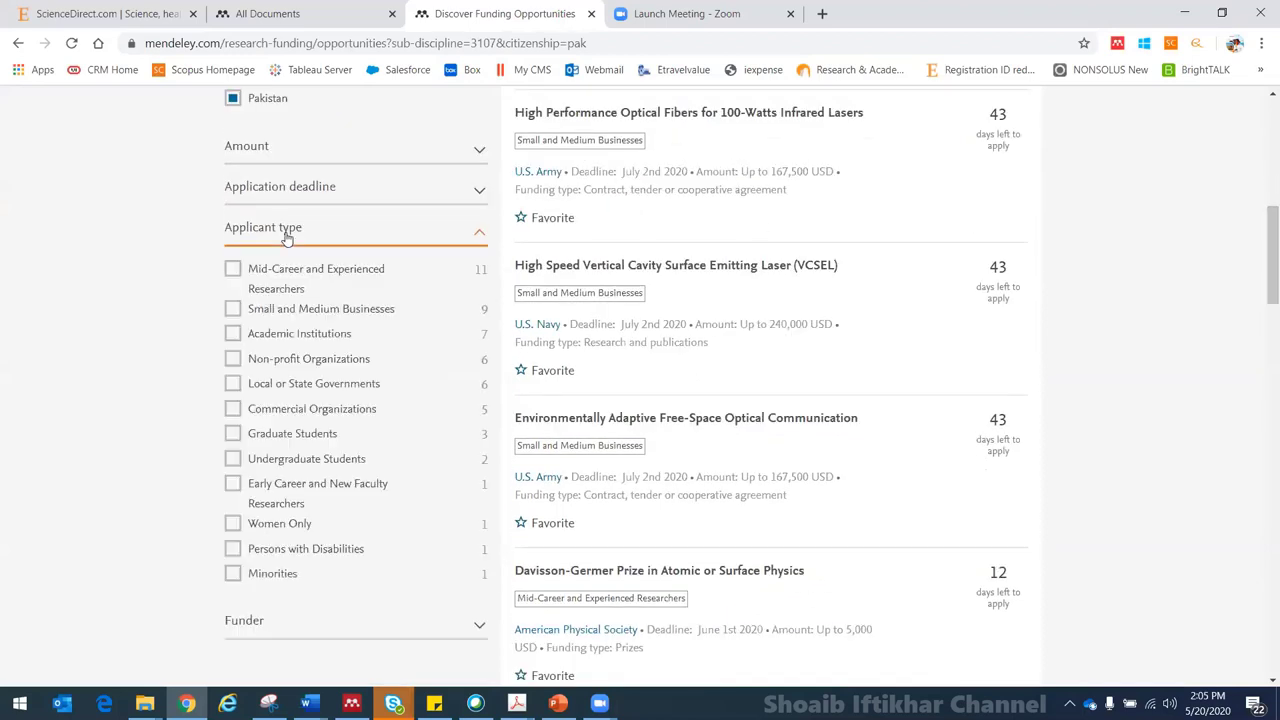
scroll(1259, 261, "down", 1)
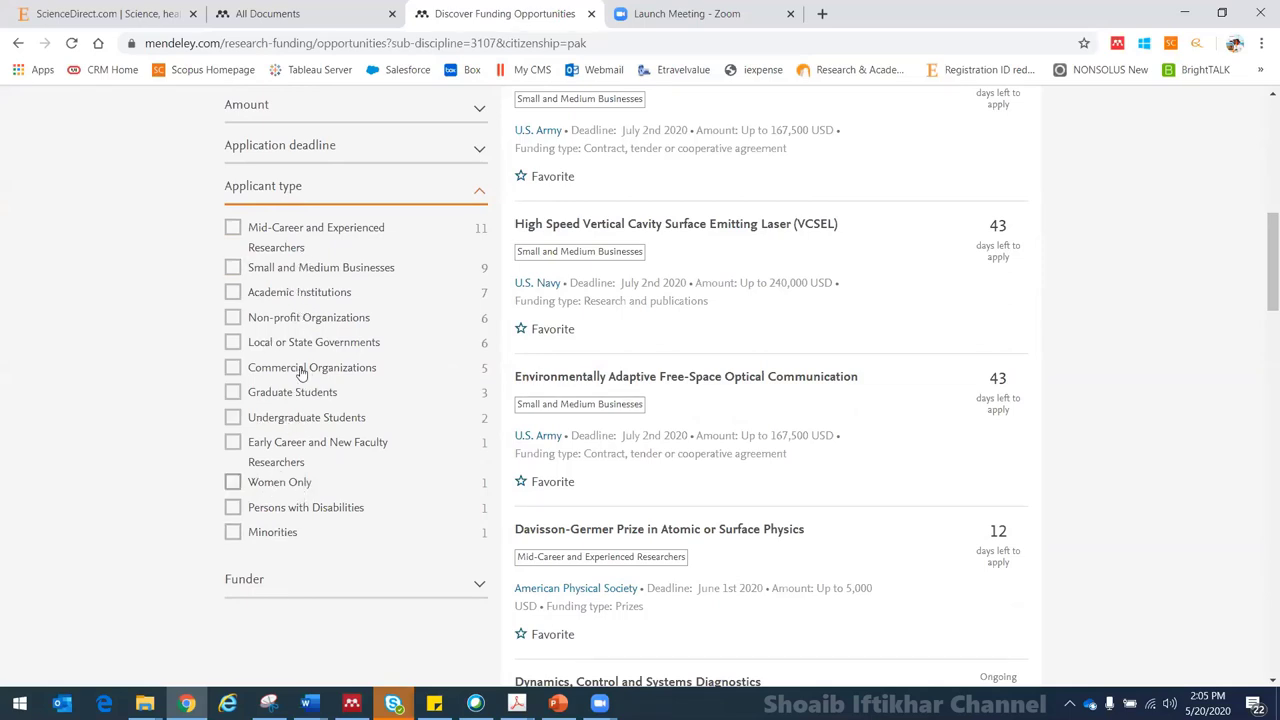
left_click(232, 393)
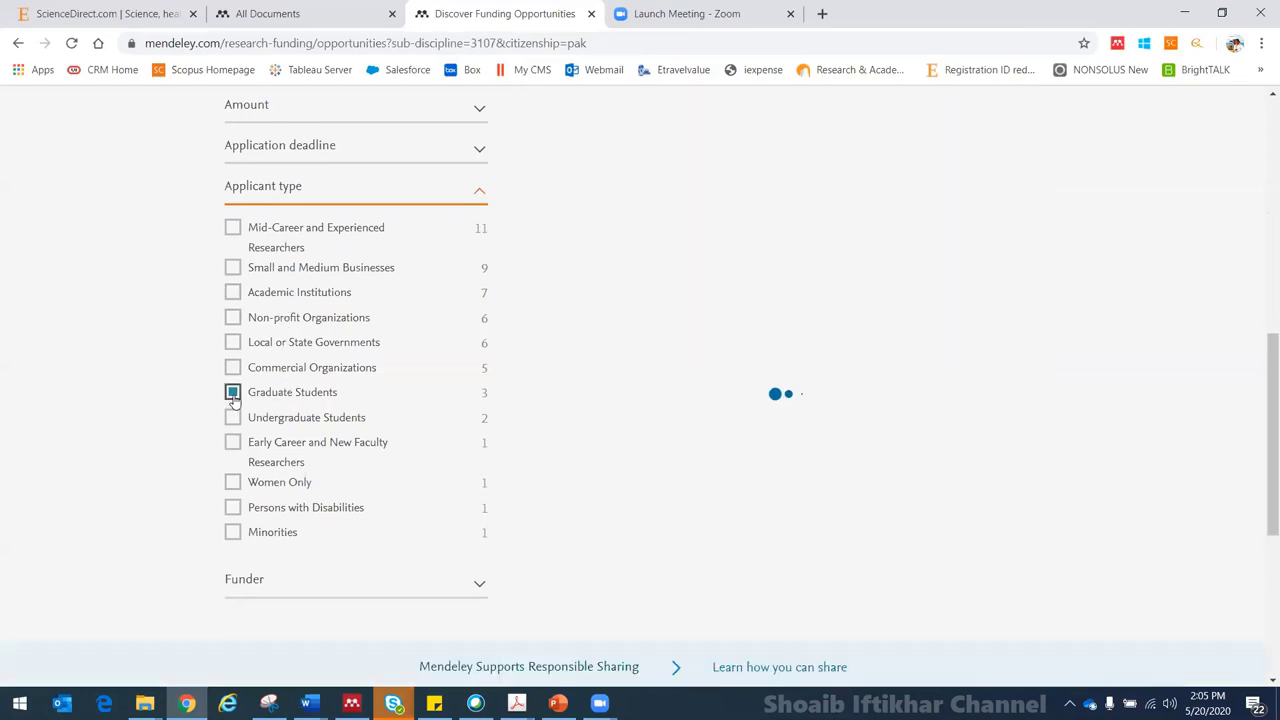
Examine the filtered opportunities, highlighting the title, funder, deadline status and funding type of the entries.
left_click_drag(1260, 352, 1262, 221)
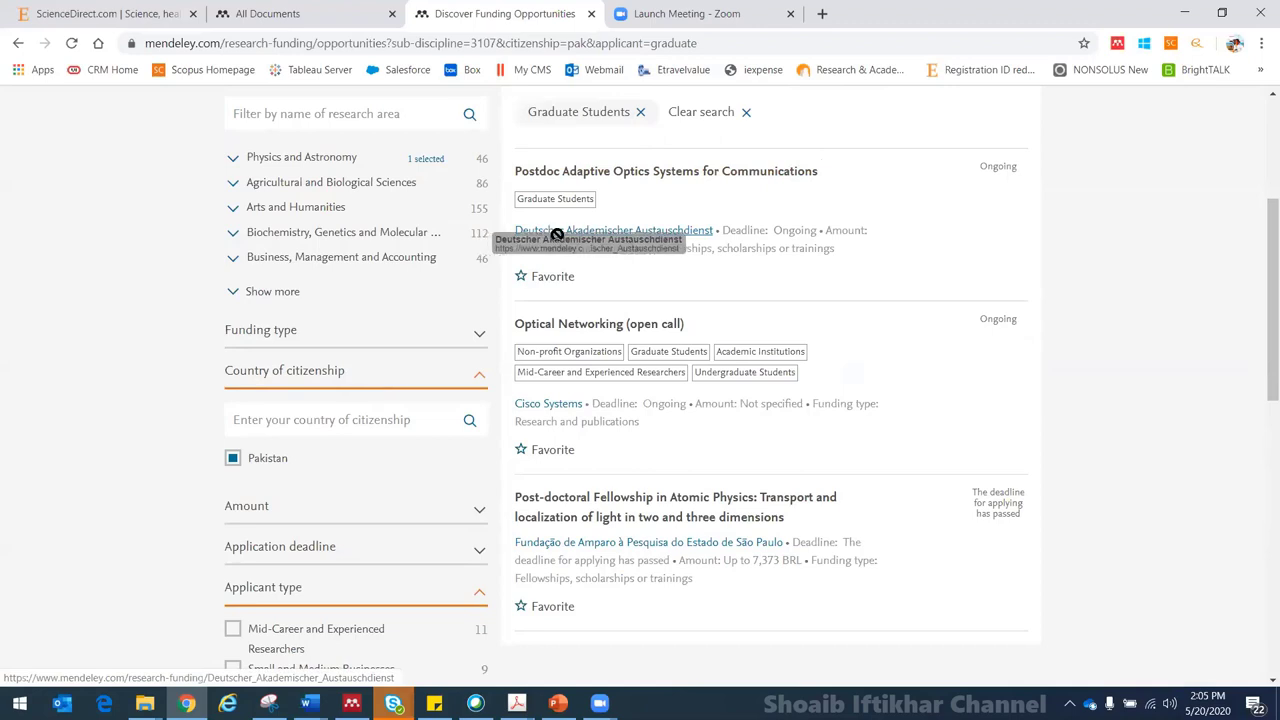
left_click_drag(514, 232, 667, 219)
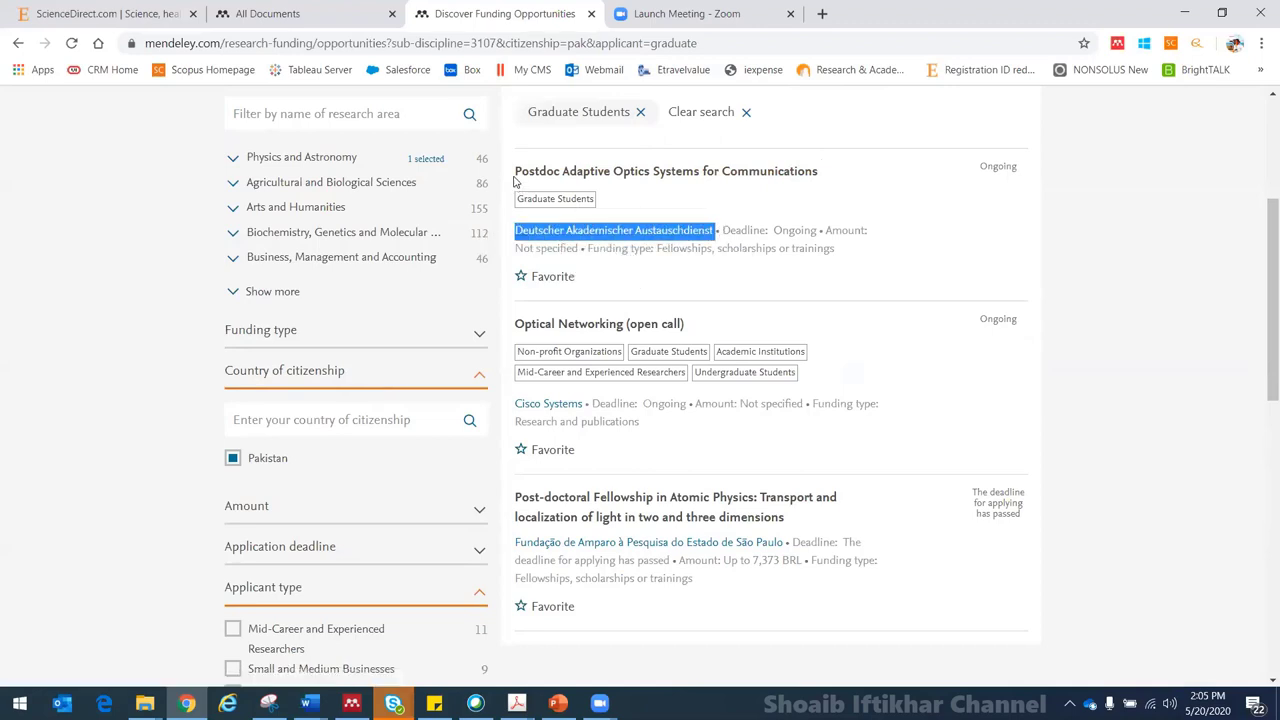
left_click_drag(514, 172, 821, 178)
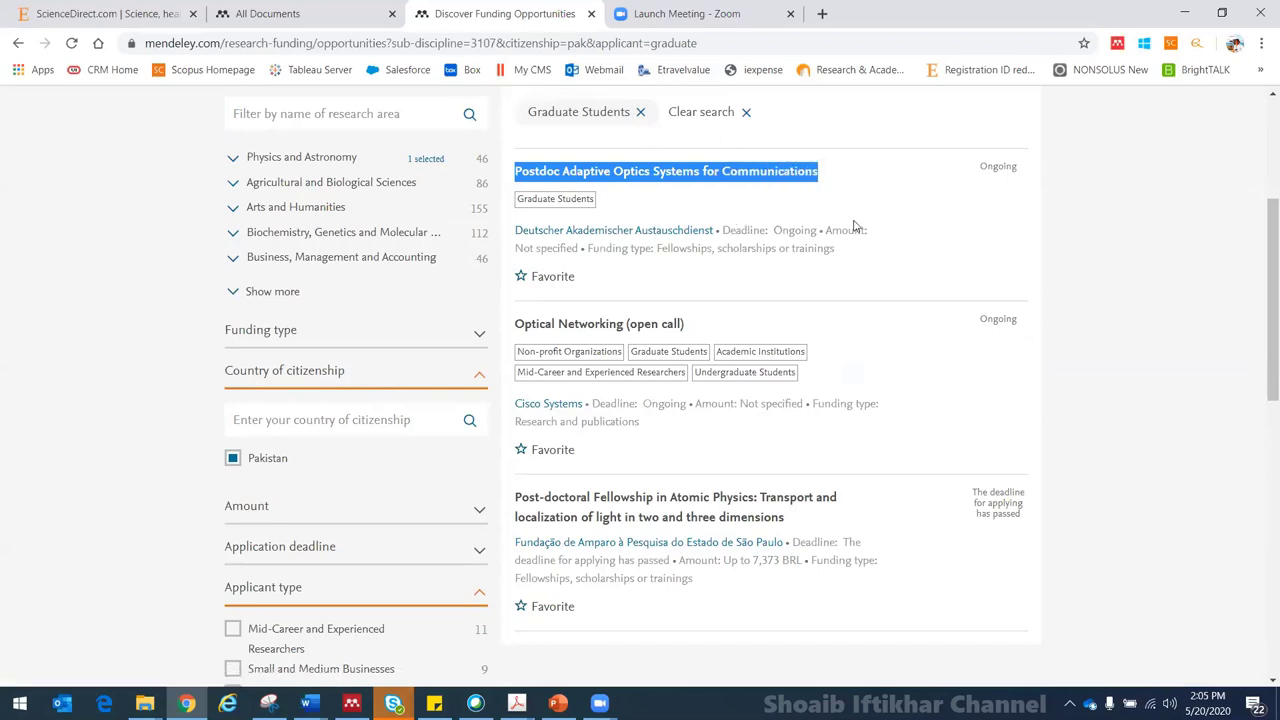
left_click(982, 167)
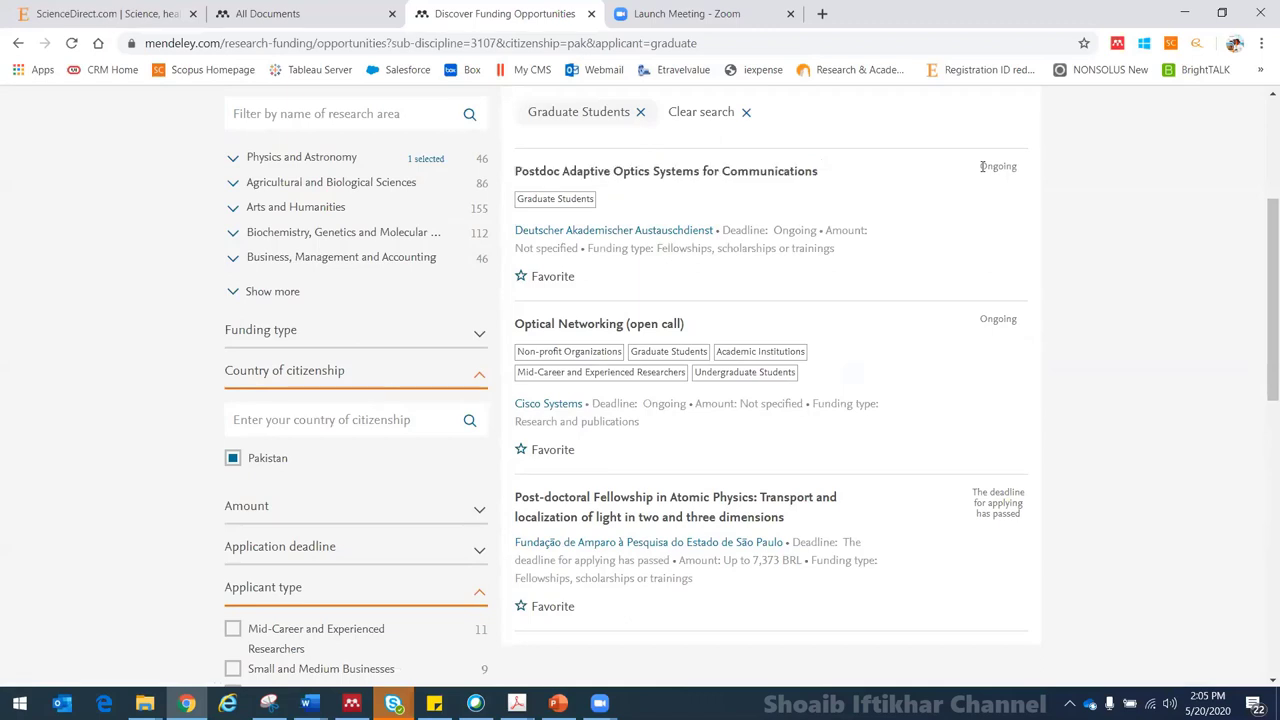
left_click_drag(979, 168, 1021, 176)
left_click(762, 560)
left_click_drag(766, 560, 800, 560)
left_click(784, 595)
left_click_drag(658, 247, 831, 253)
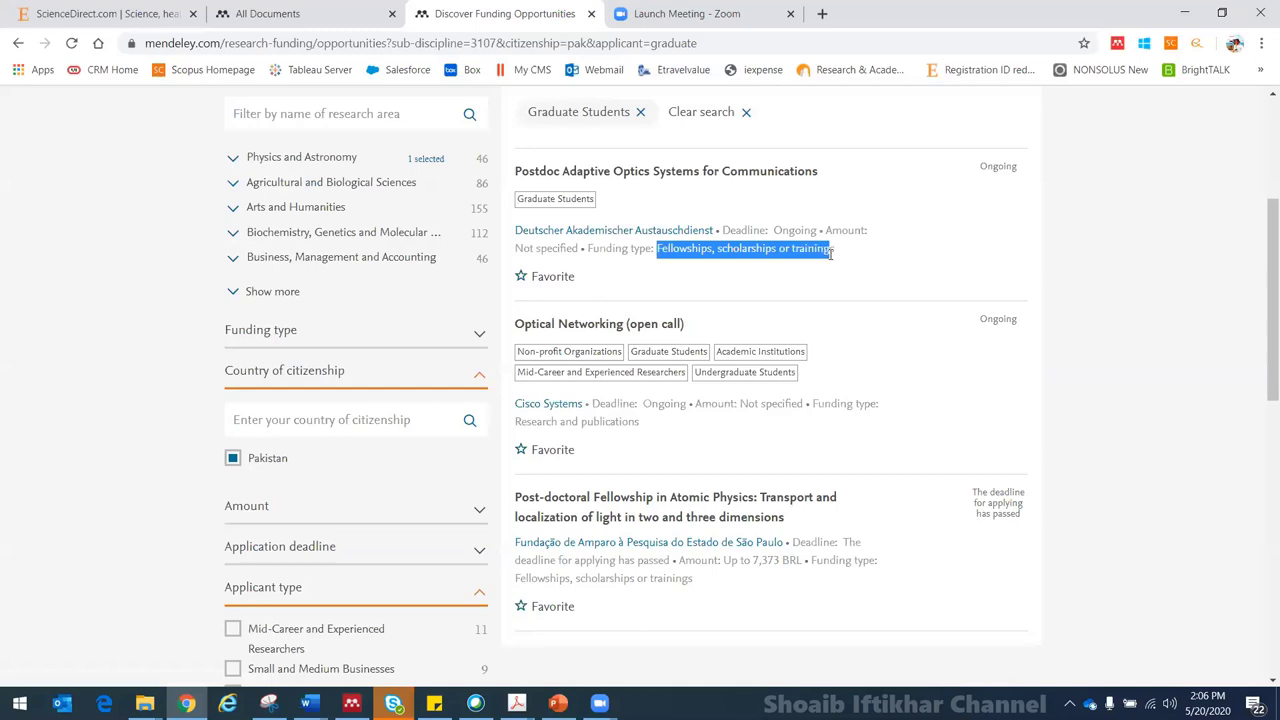
left_click_drag(516, 421, 636, 421)
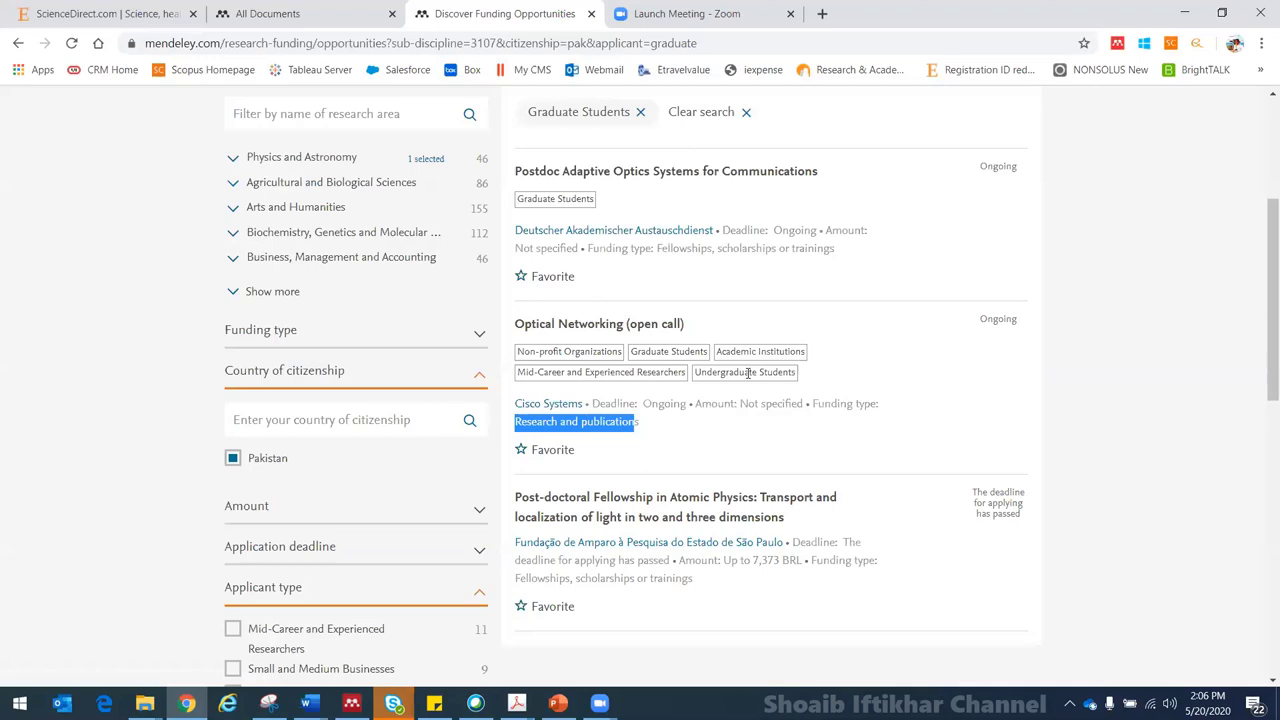
Open the Postdoc Adaptive Optics Systems for Communications opportunity and review its description, eligibility and contact sections.
left_click(711, 174)
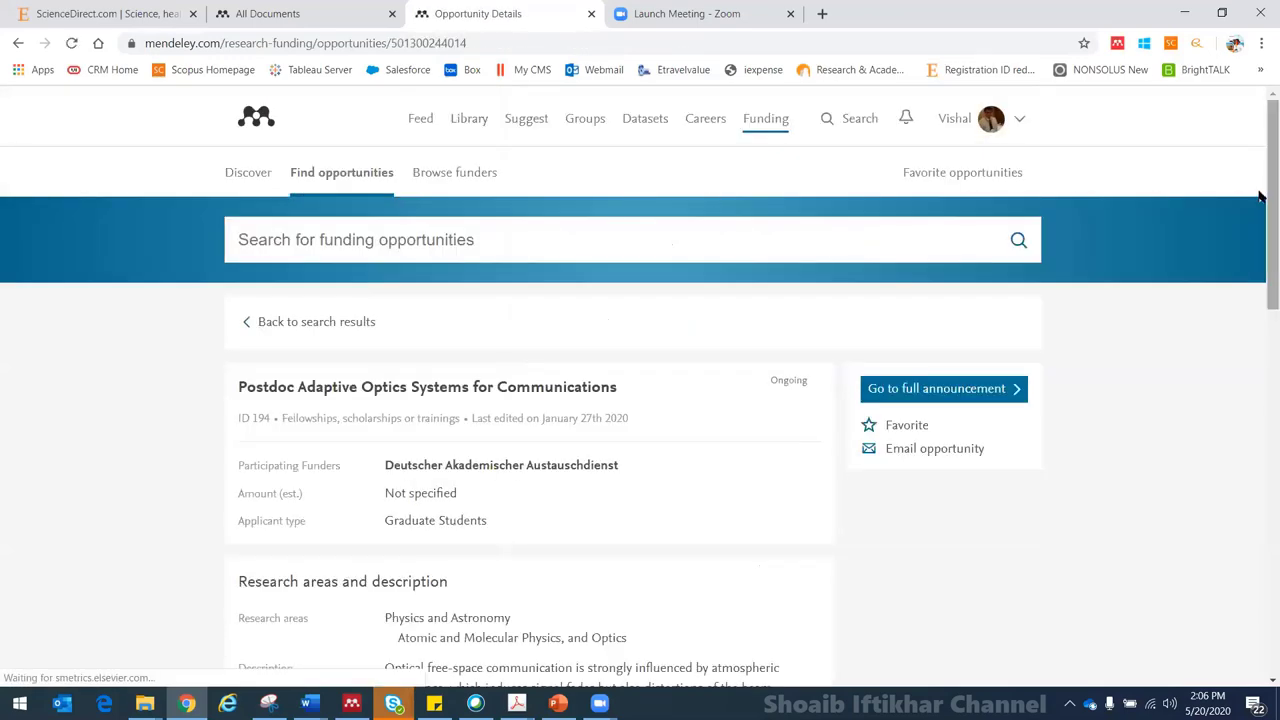
scroll(1260, 249, "down", 3)
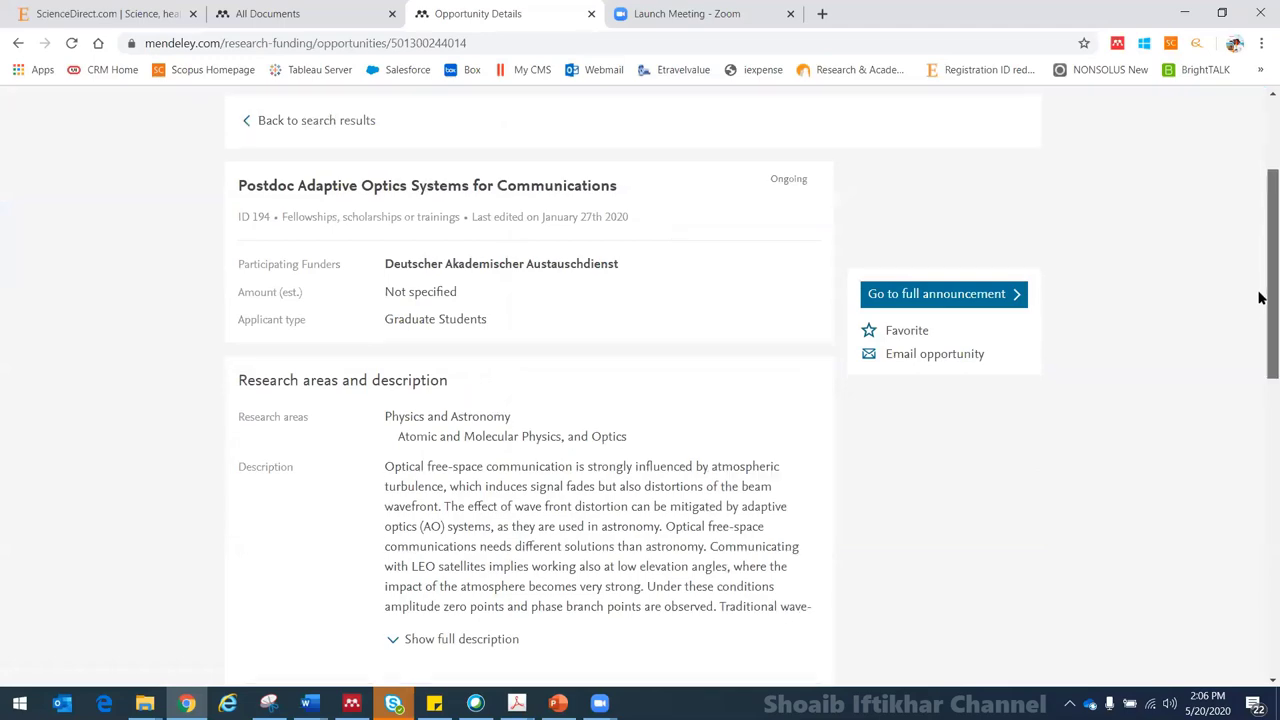
scroll(1260, 400, "down", 5)
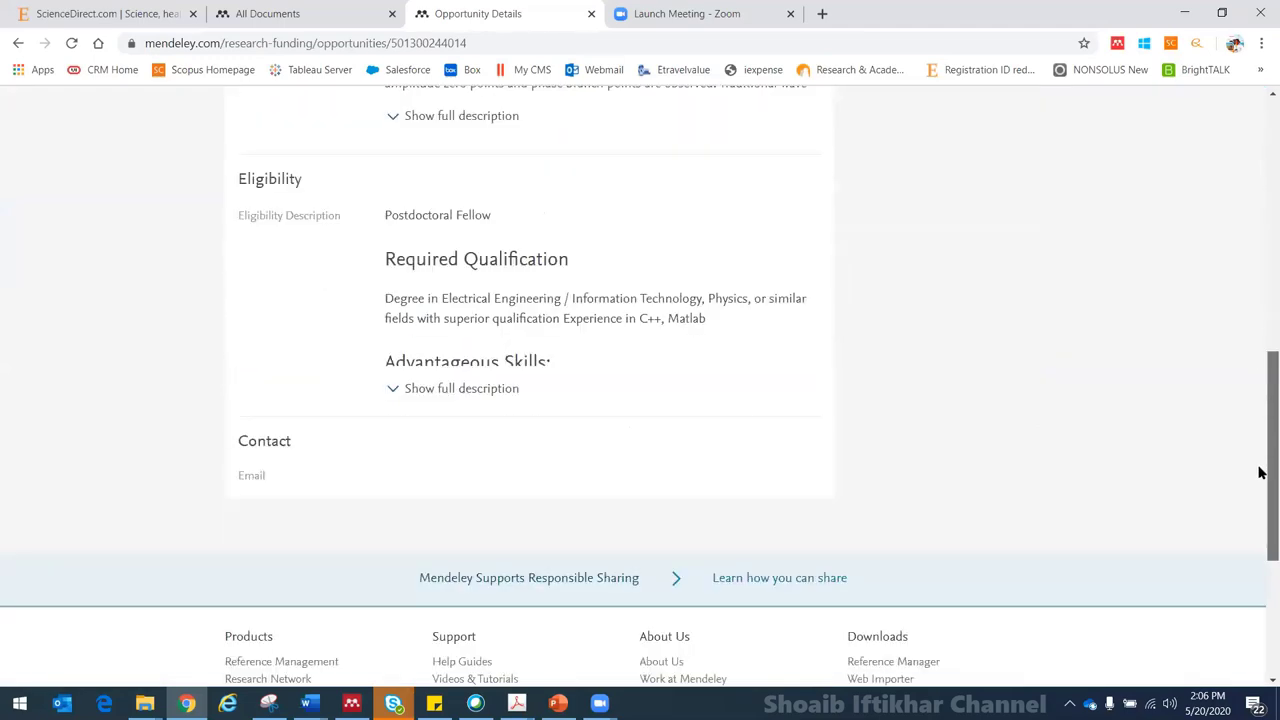
scroll(1260, 500, "up", 1)
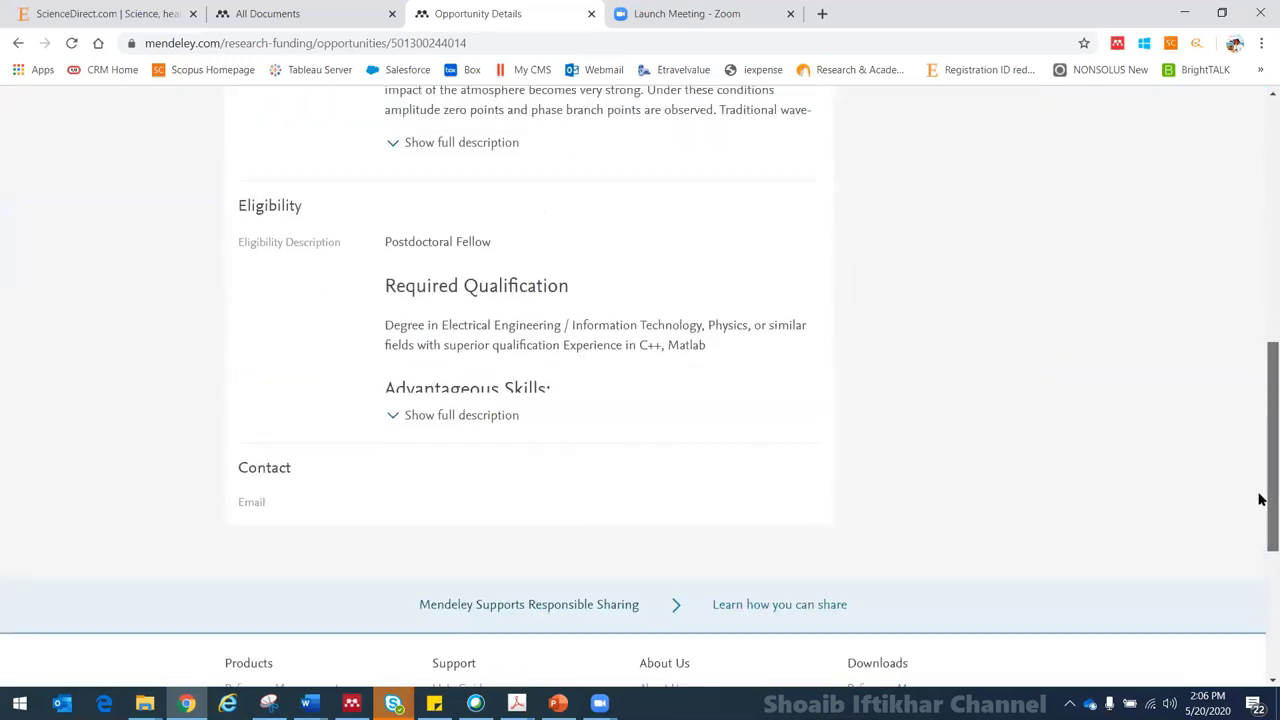
scroll(434, 321, "down", 3)
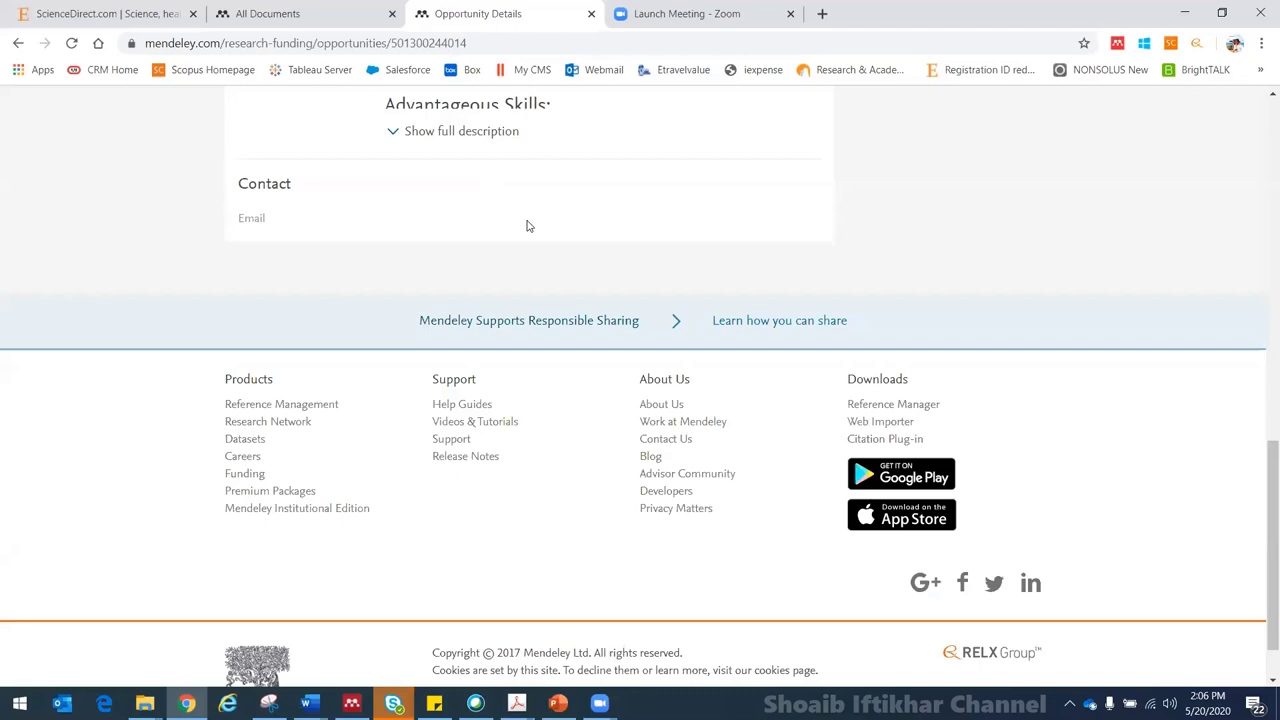
left_click_drag(1260, 514, 1260, 172)
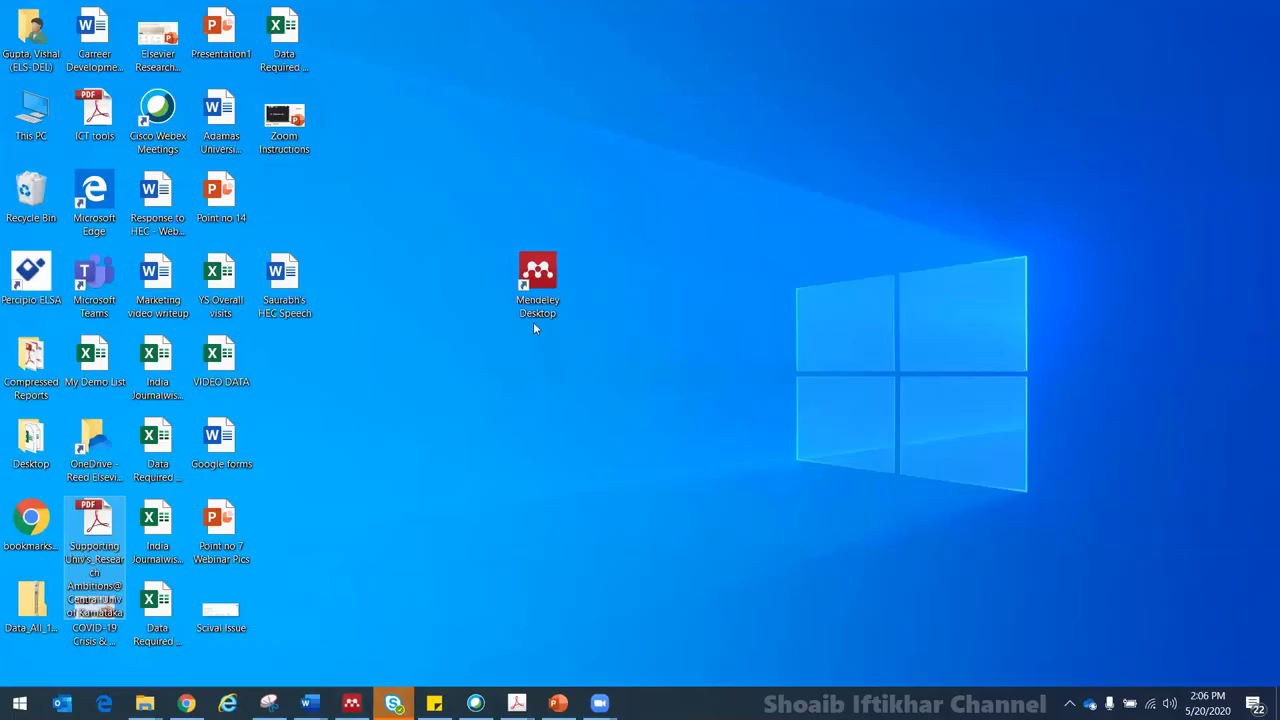
Point out the Mendeley Desktop shortcut, switch to Mendeley Desktop and select the paper Multiple primary lung cancers.
left_click_drag(462, 200, 640, 400)
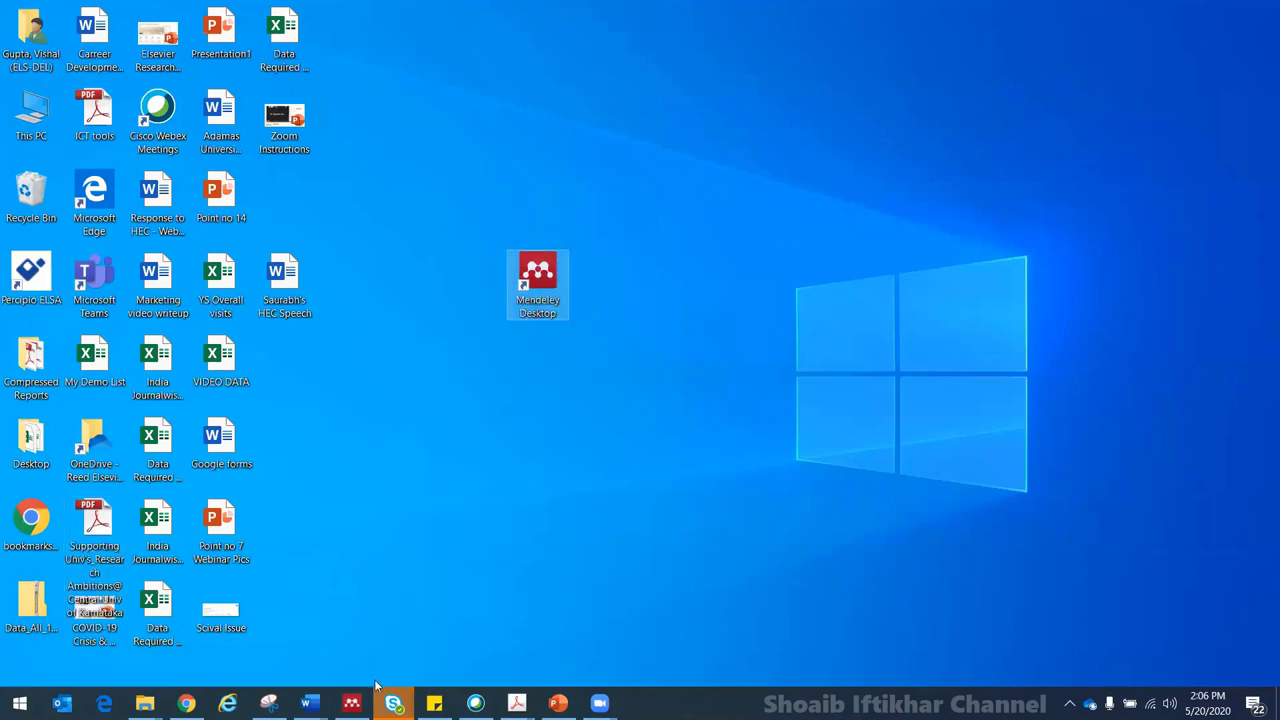
left_click(363, 694)
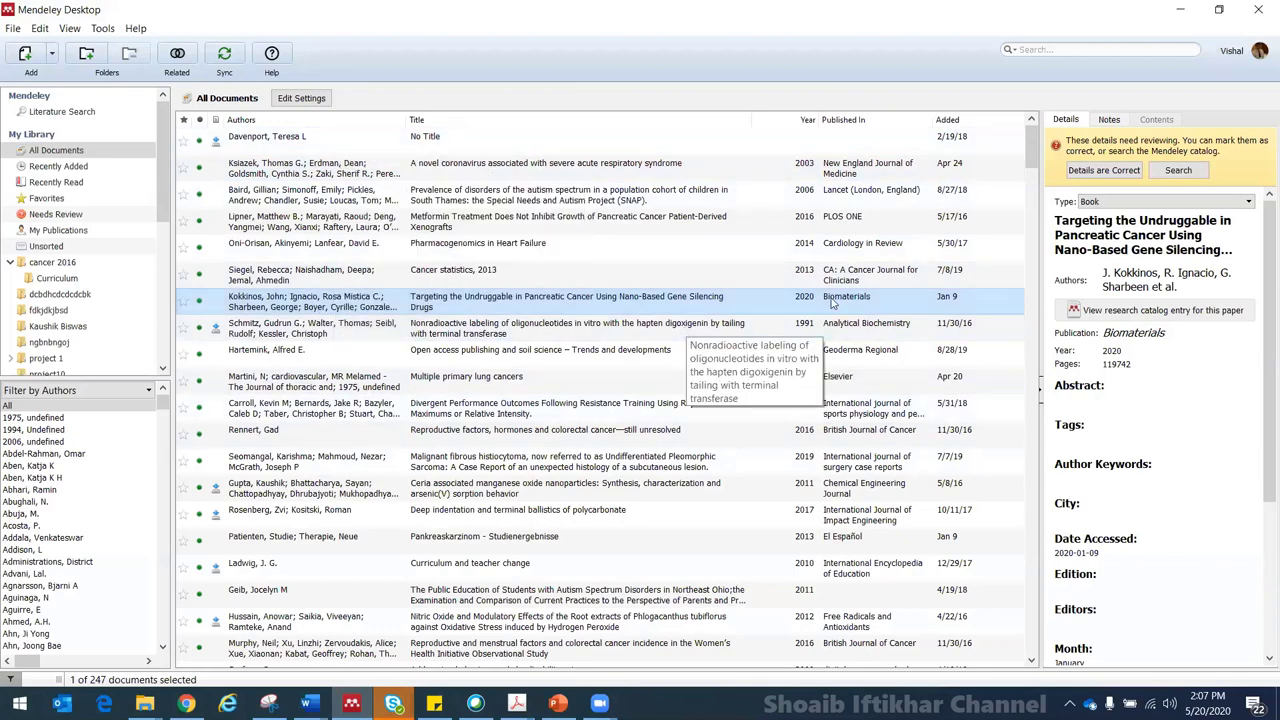
left_click(588, 379)
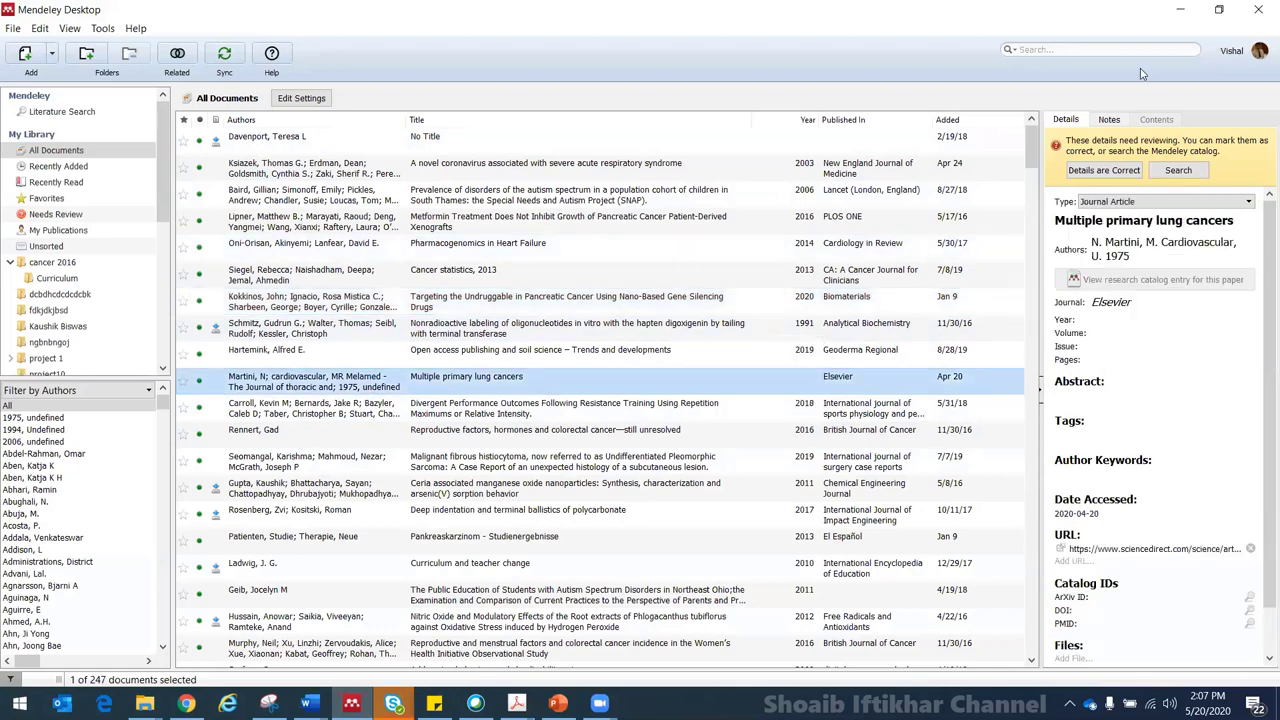
Shrink and move the Mendeley Desktop window to point out a PDF file on the desktop, and maximize the window again.
left_click(1219, 12)
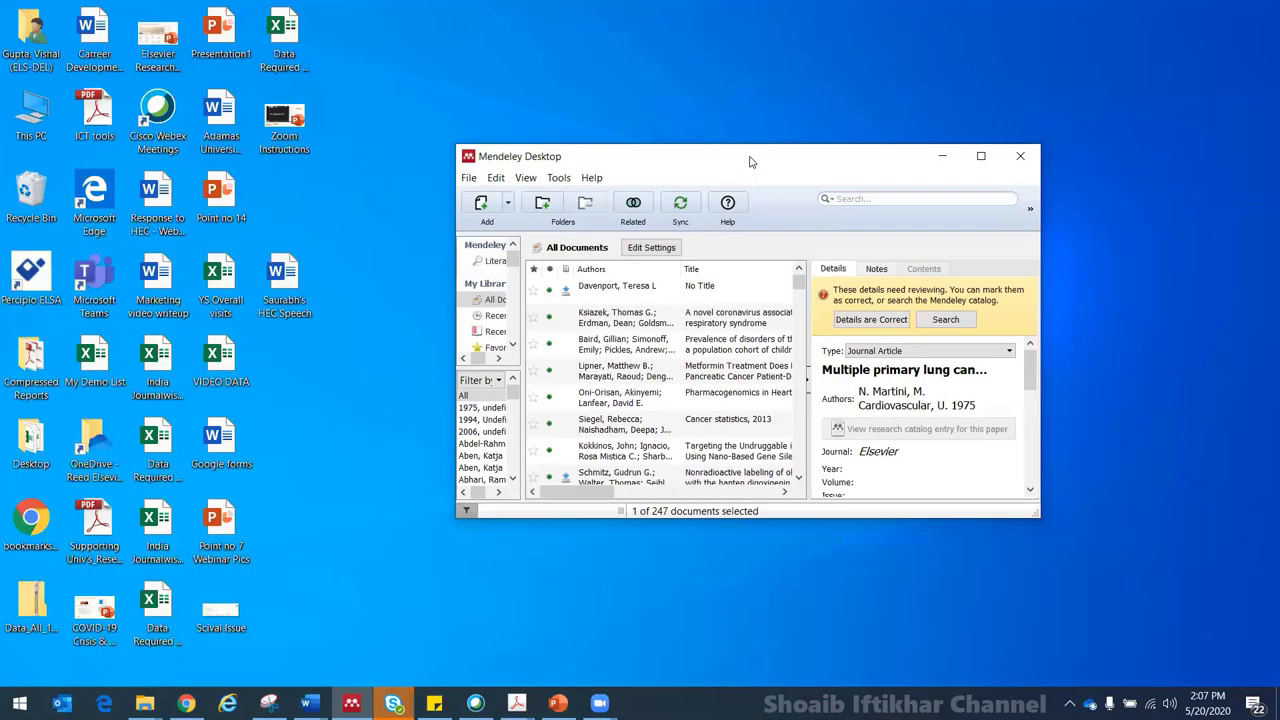
left_click_drag(703, 163, 451, 167)
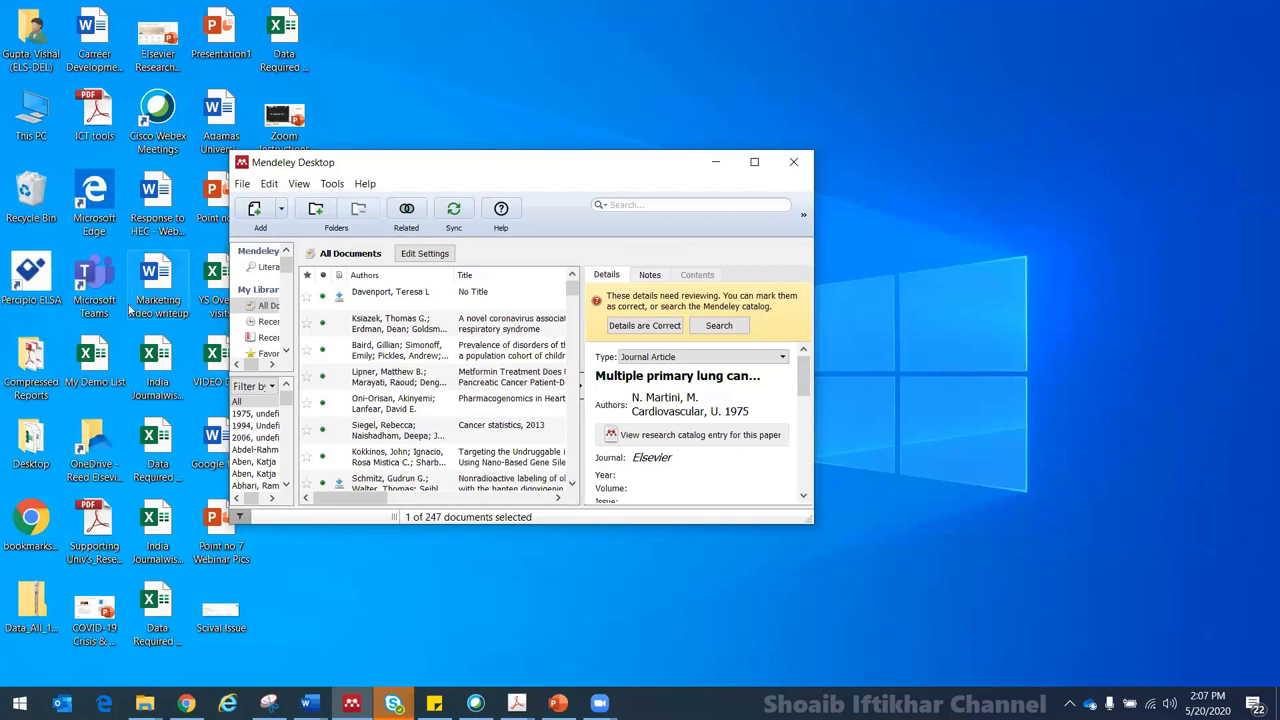
left_click(101, 548)
mouse_move(101, 548)
left_mouse_down()
mouse_move(130, 520)
mouse_move(330, 485)
mouse_move(405, 410)
mouse_move(89, 548)
left_mouse_up()
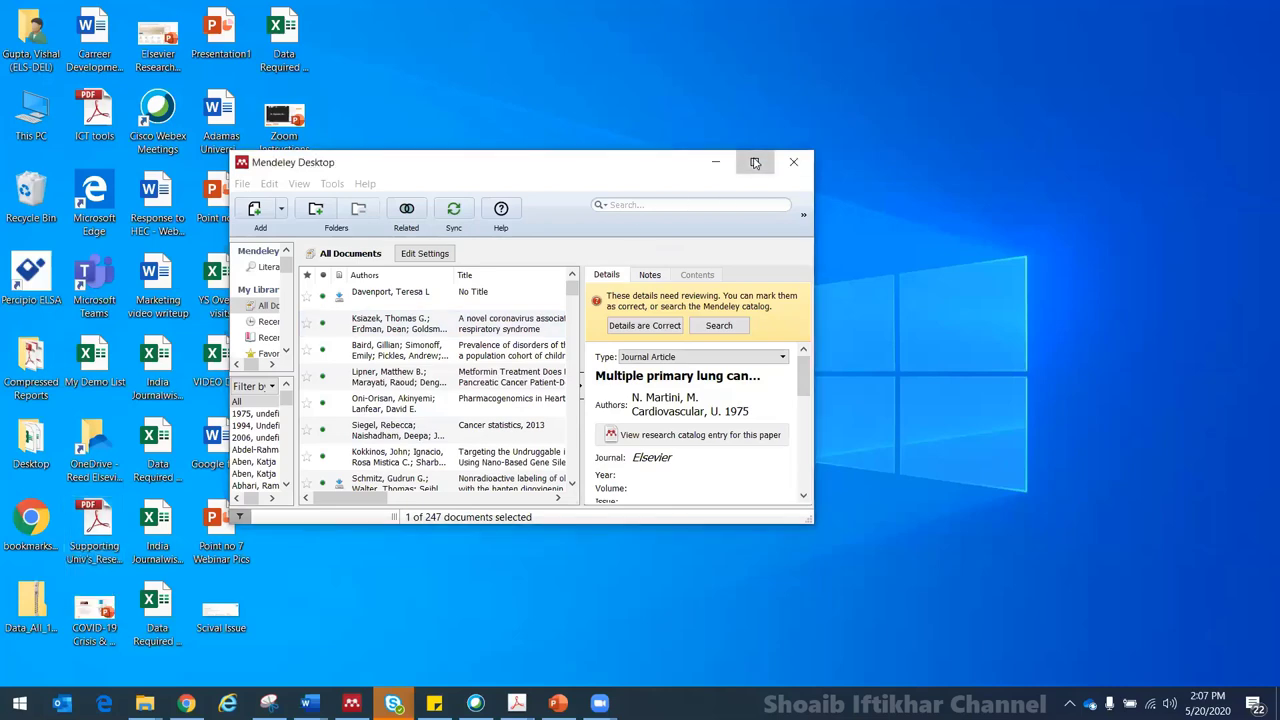
left_click(754, 162)
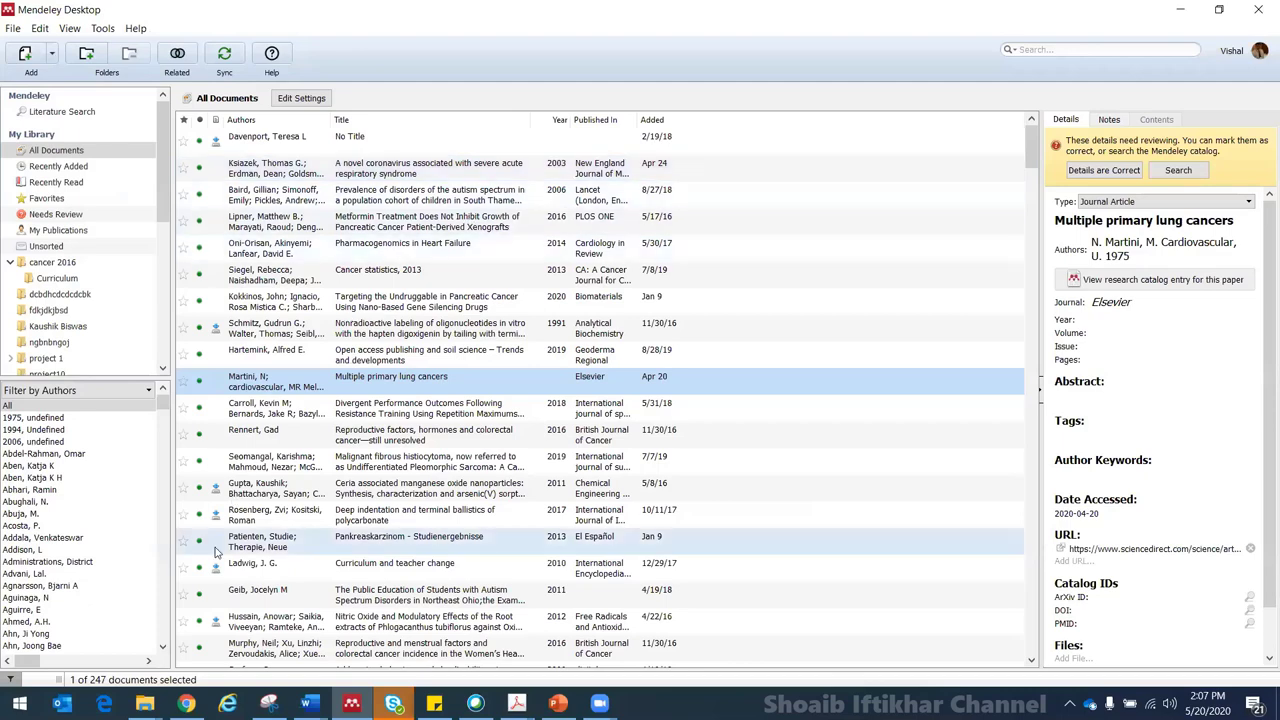
View the documents in the cancer 2016 folder and in the project 1 folder.
left_click(60, 262)
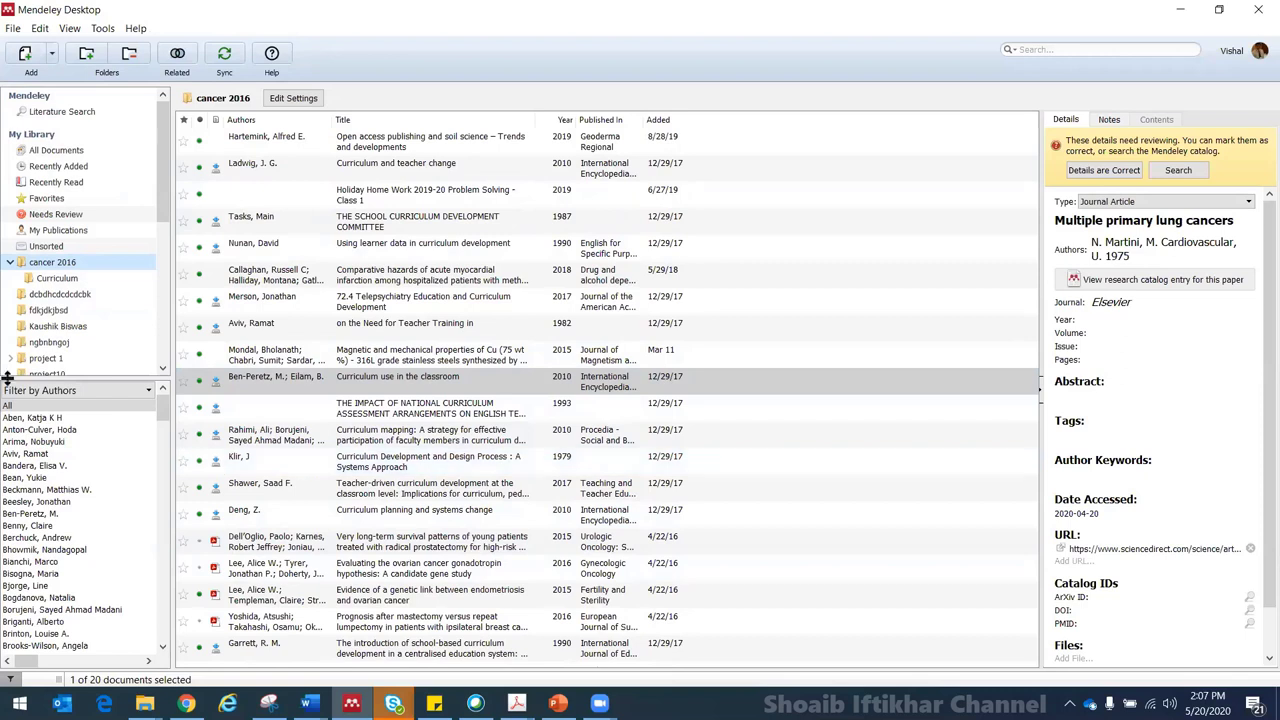
left_click_drag(161, 212, 161, 198)
scroll(80, 250, "down", 3)
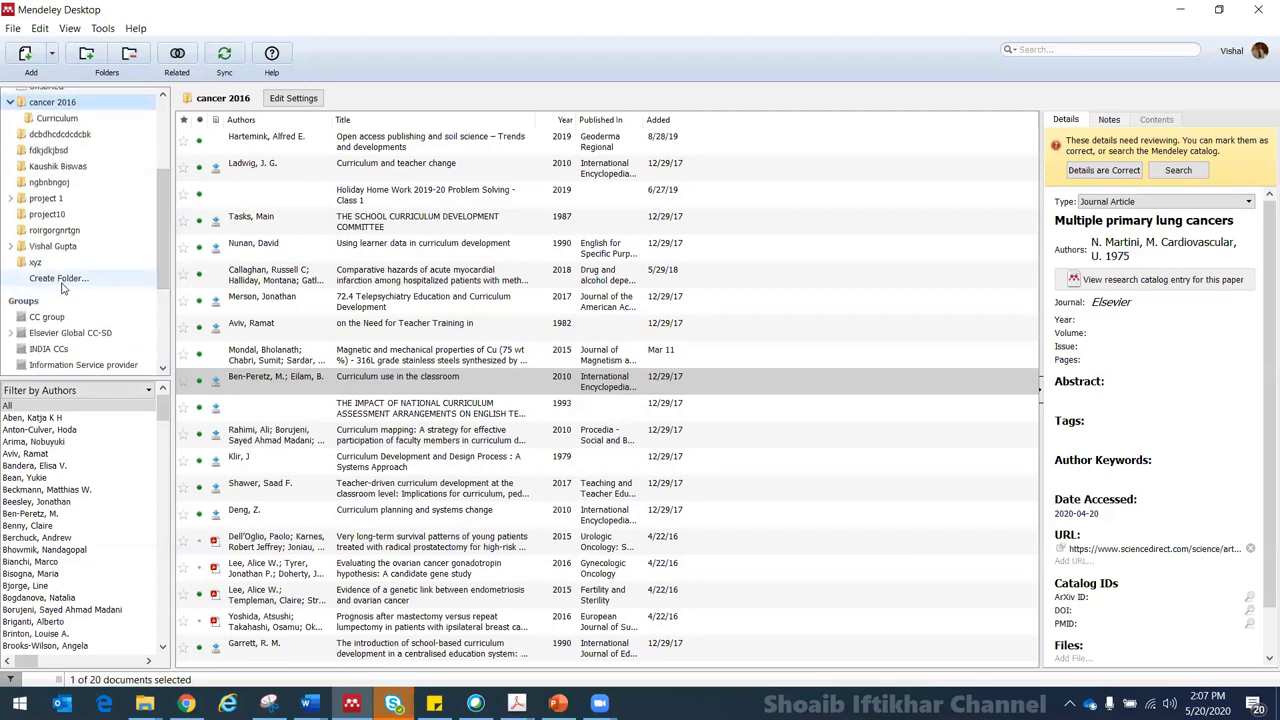
left_click(50, 199)
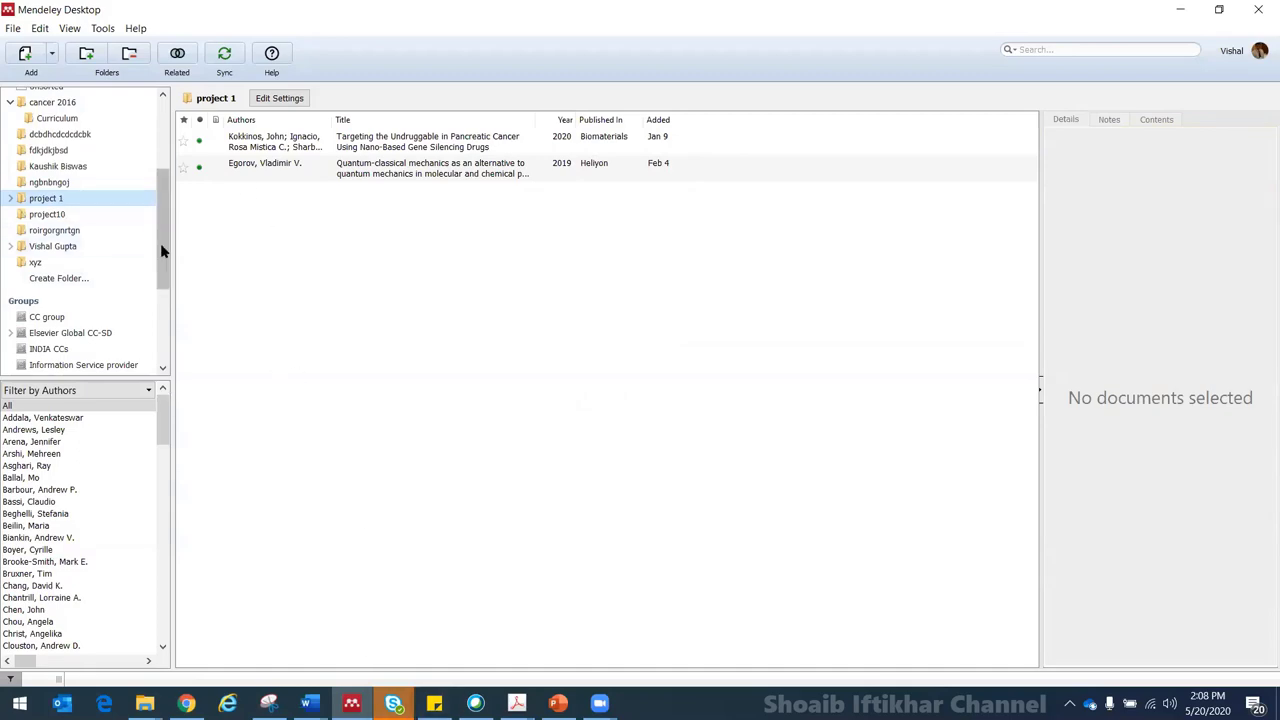
Try to add the Indomethacin inactivates gastric peroxidase paper from All Documents to the project 1 folder, and check that folder.
left_click_drag(160, 245, 166, 197)
scroll(100, 165, "up", 1)
left_click(56, 142)
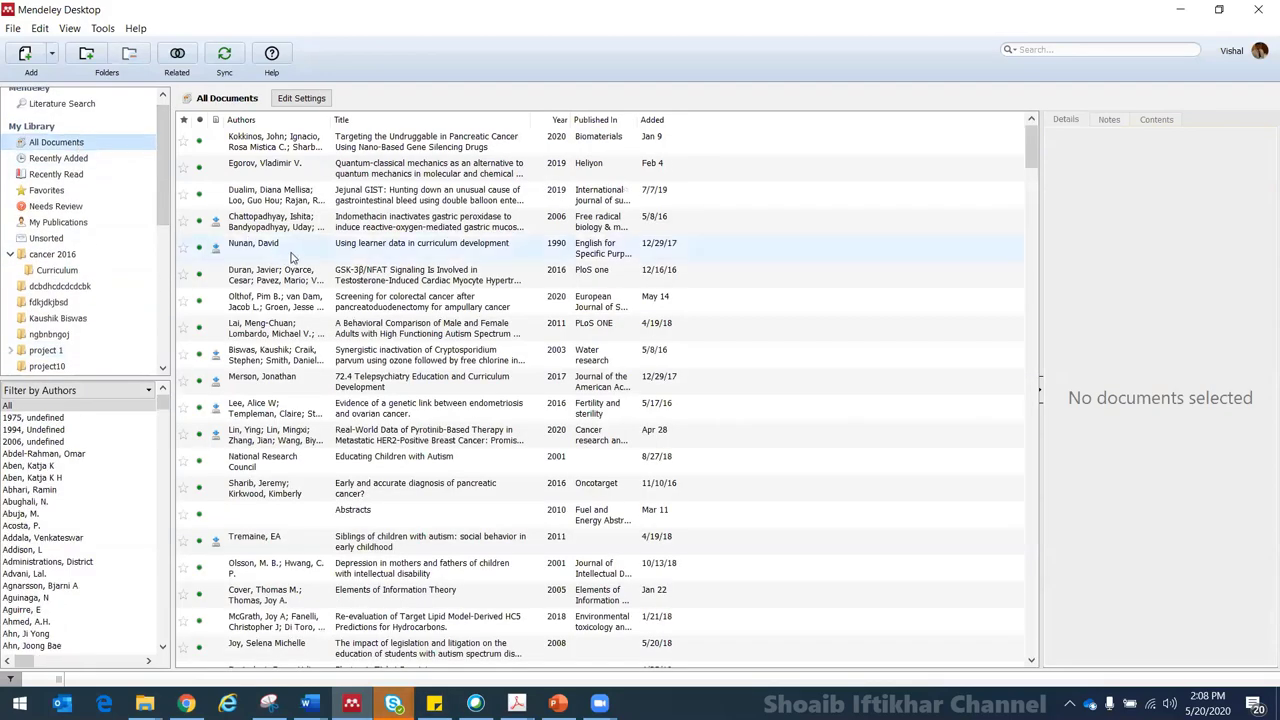
left_click_drag(308, 225, 63, 350)
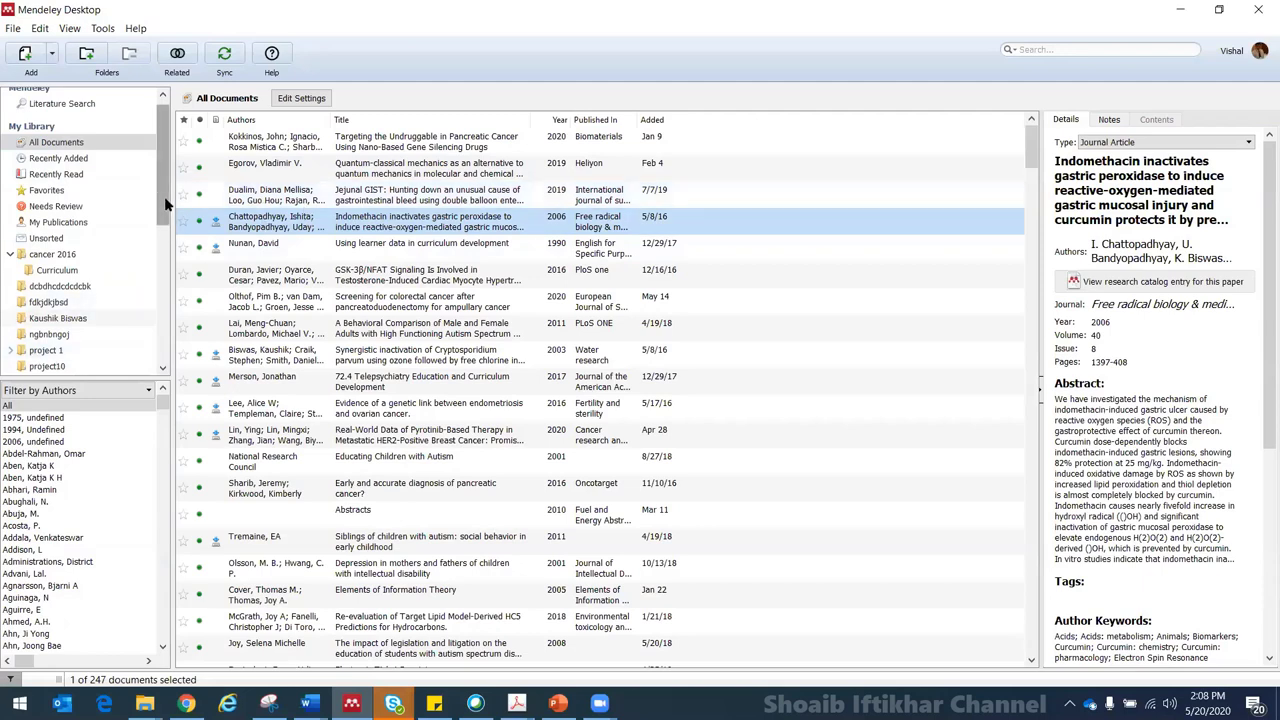
scroll(104, 252, "down", 3)
left_click(42, 283)
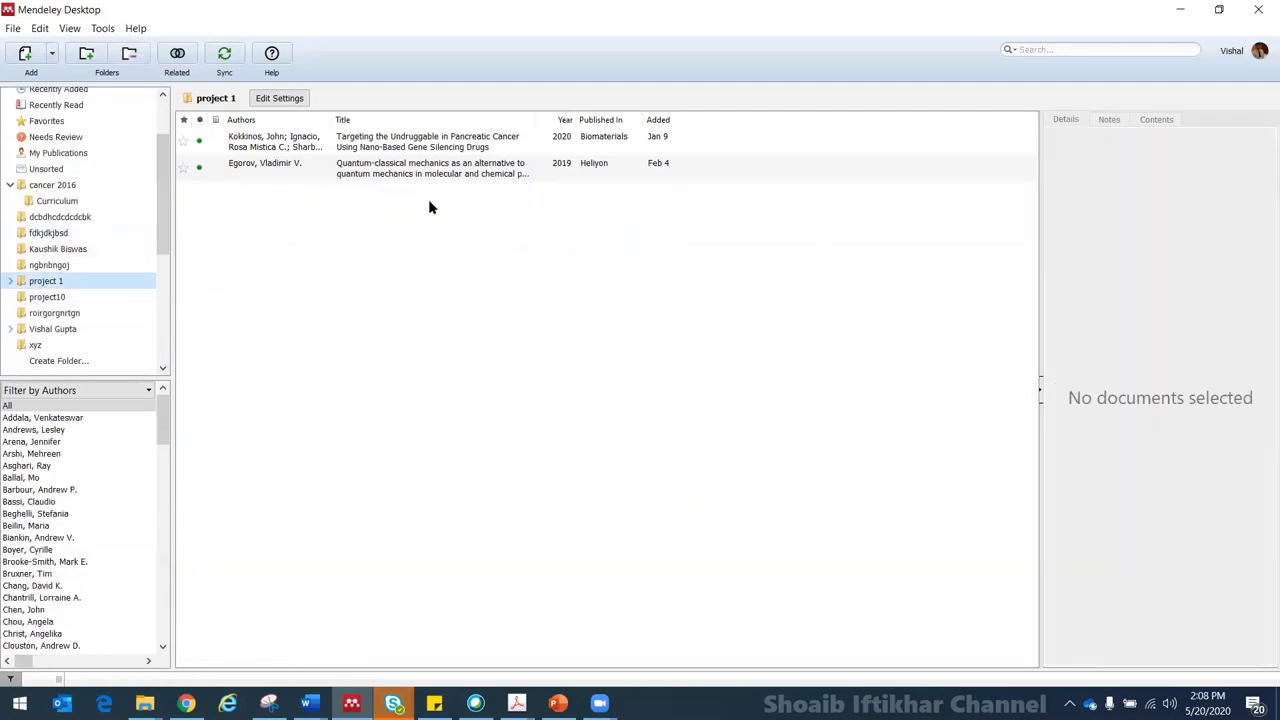
Shrink the Mendeley Desktop window, try to bring a desktop file into the project 1 folder, and maximize the window again.
left_click(1219, 9)
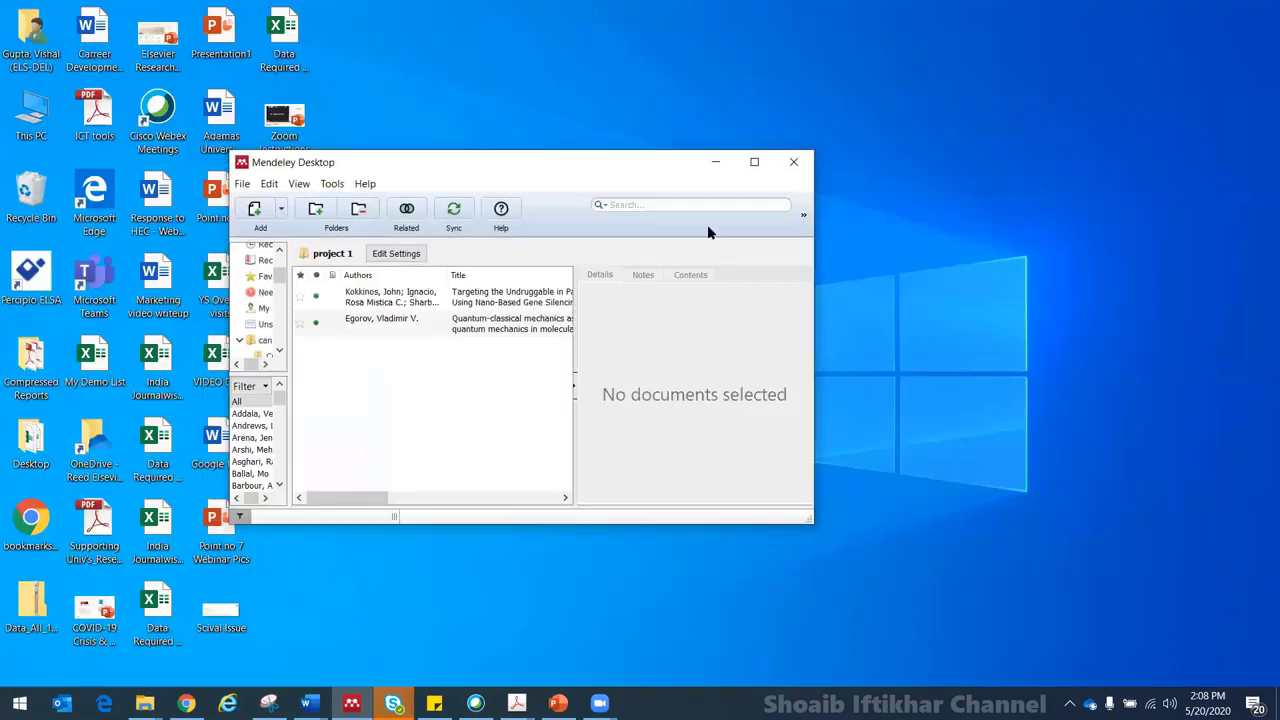
left_click_drag(35, 597, 451, 393)
left_click(754, 161)
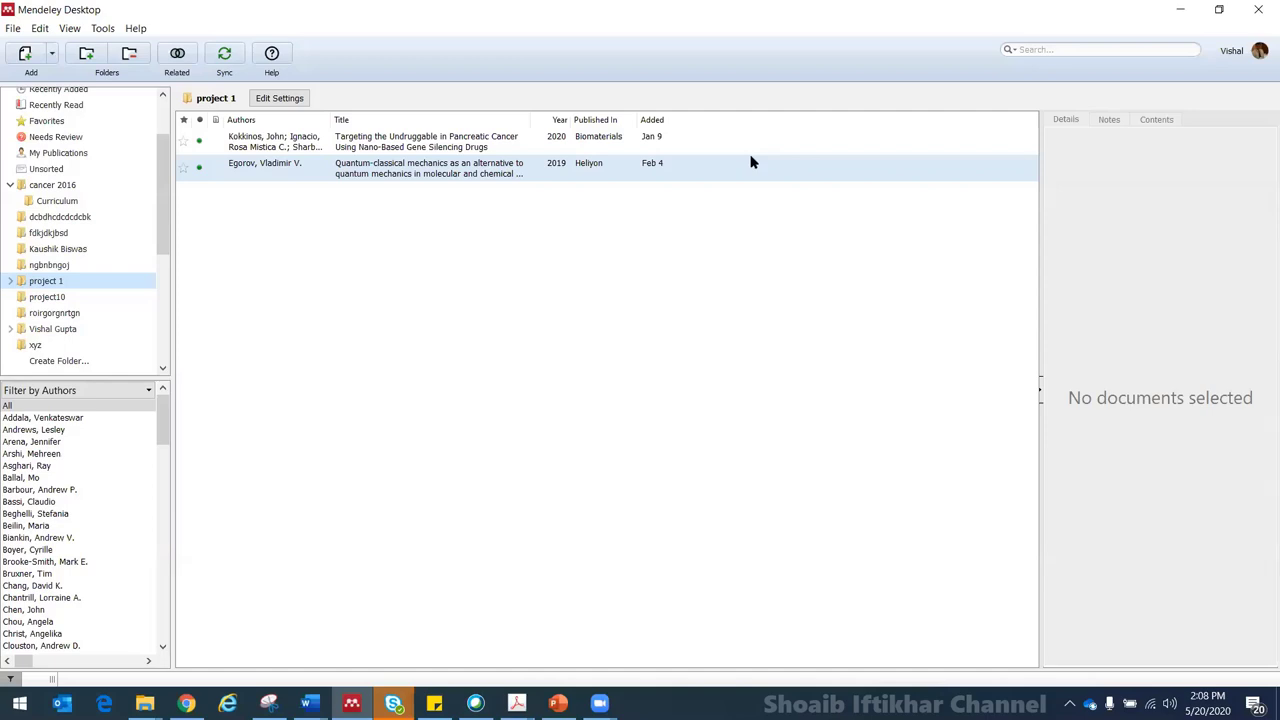
Show All Documents and sort the papers by year, first newest first and then oldest first.
scroll(165, 140, "up", 2)
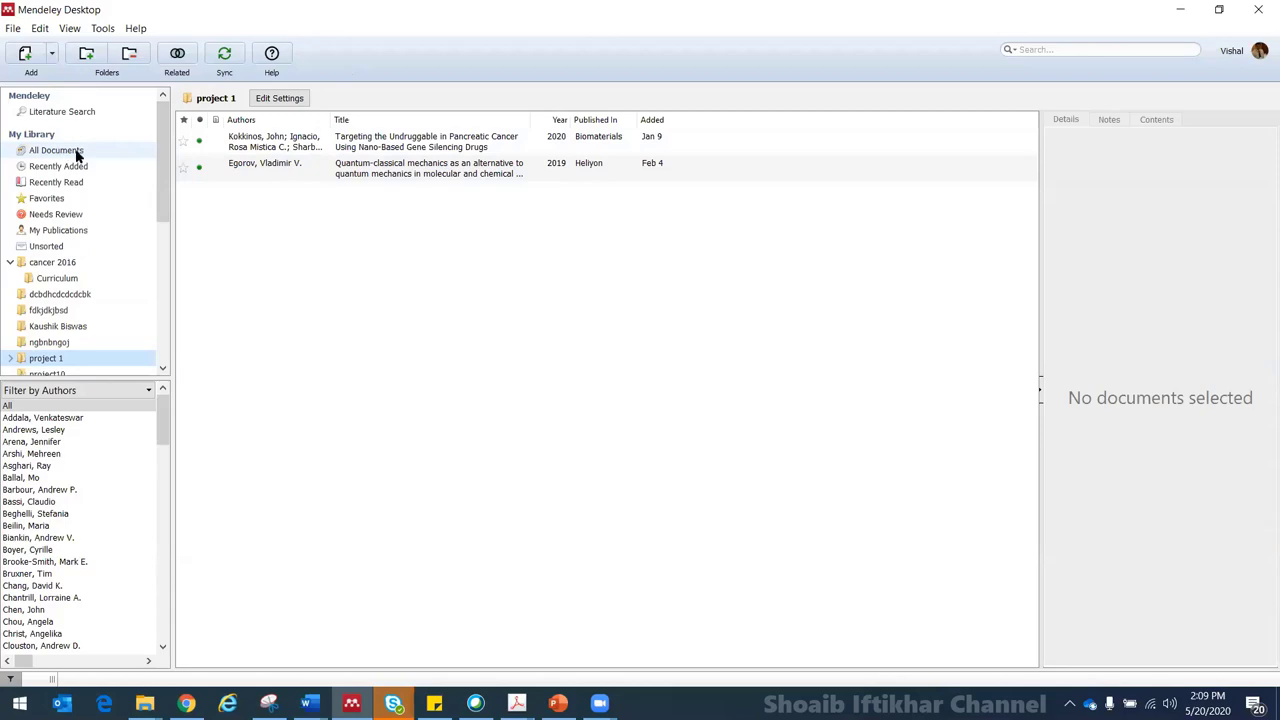
left_click(77, 151)
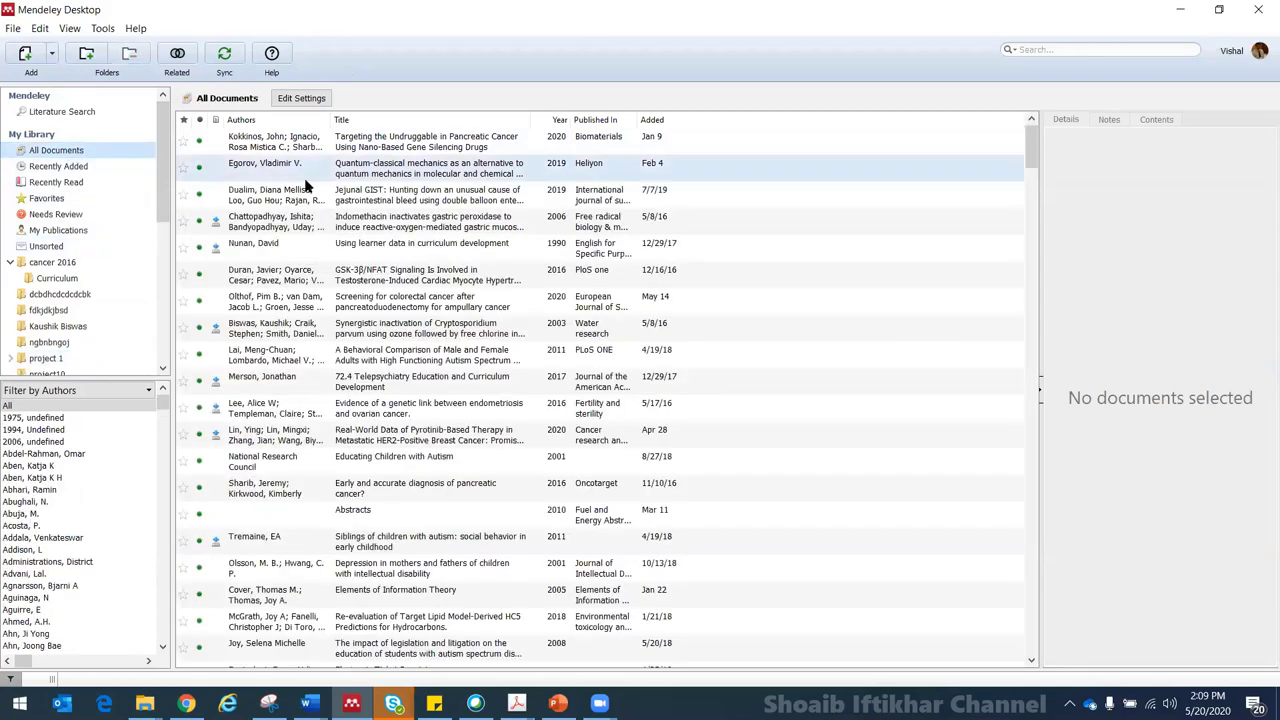
left_click(561, 121)
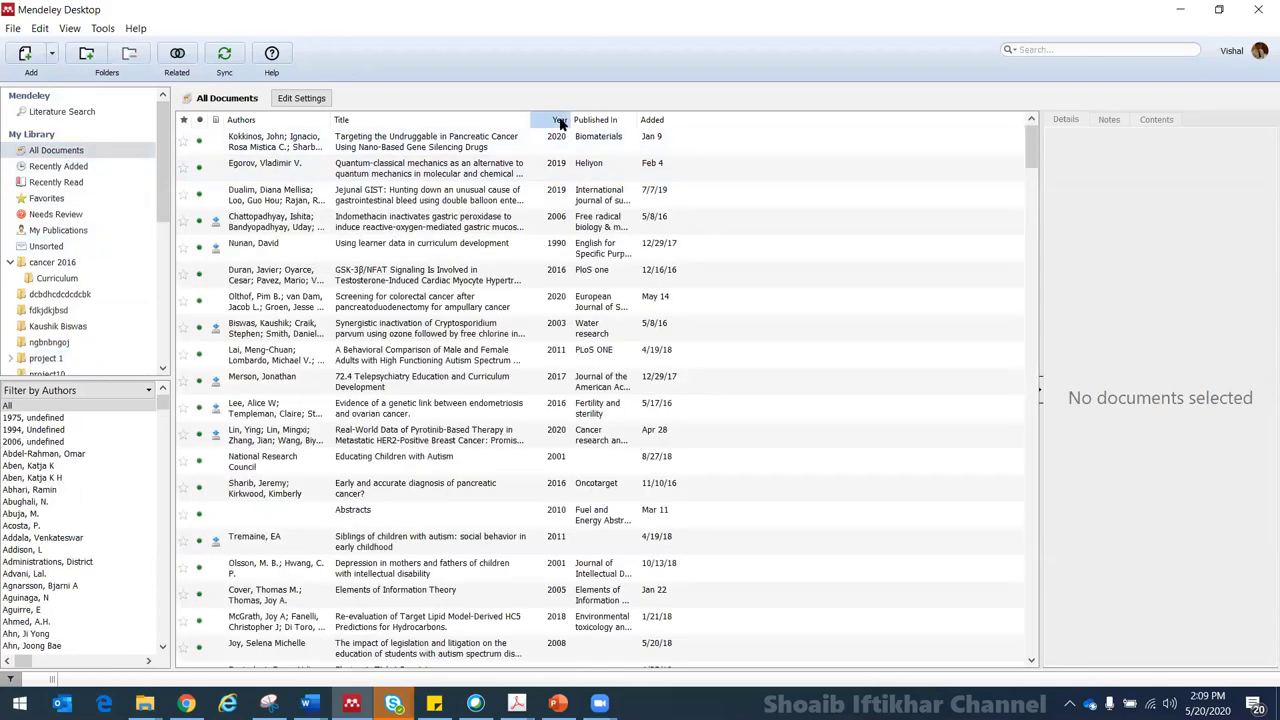
left_click(561, 121)
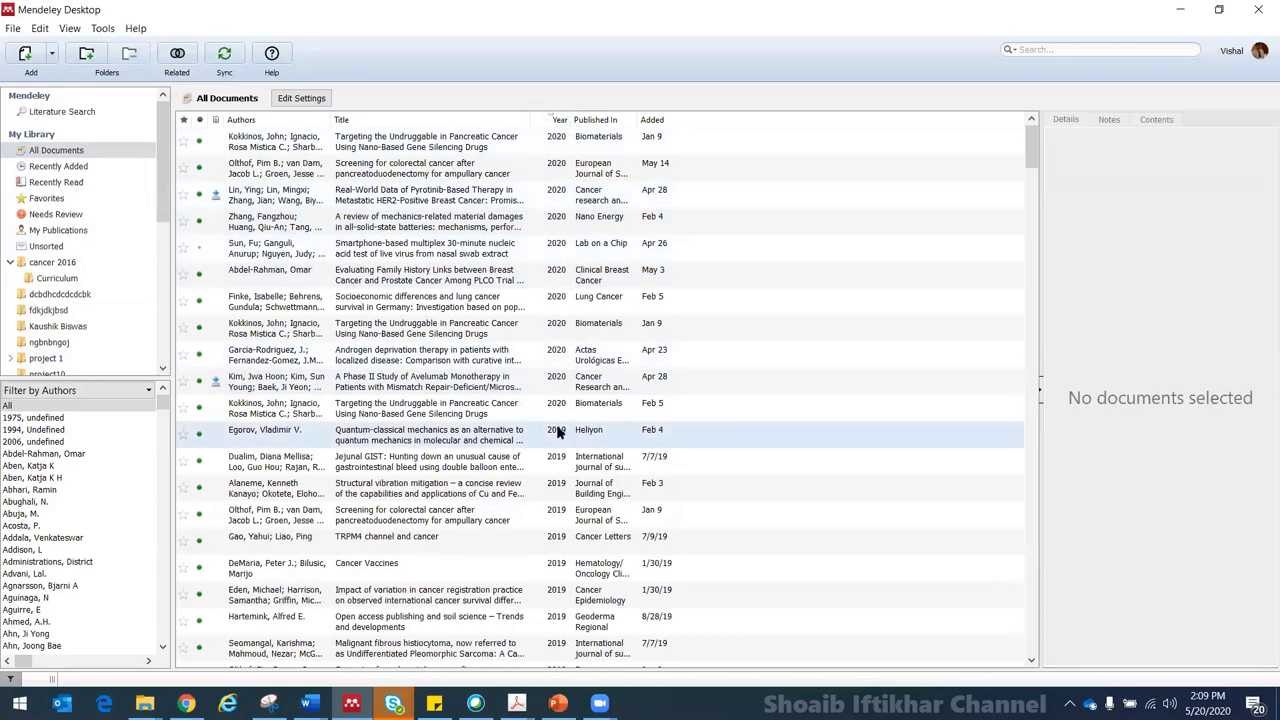
left_click(560, 120)
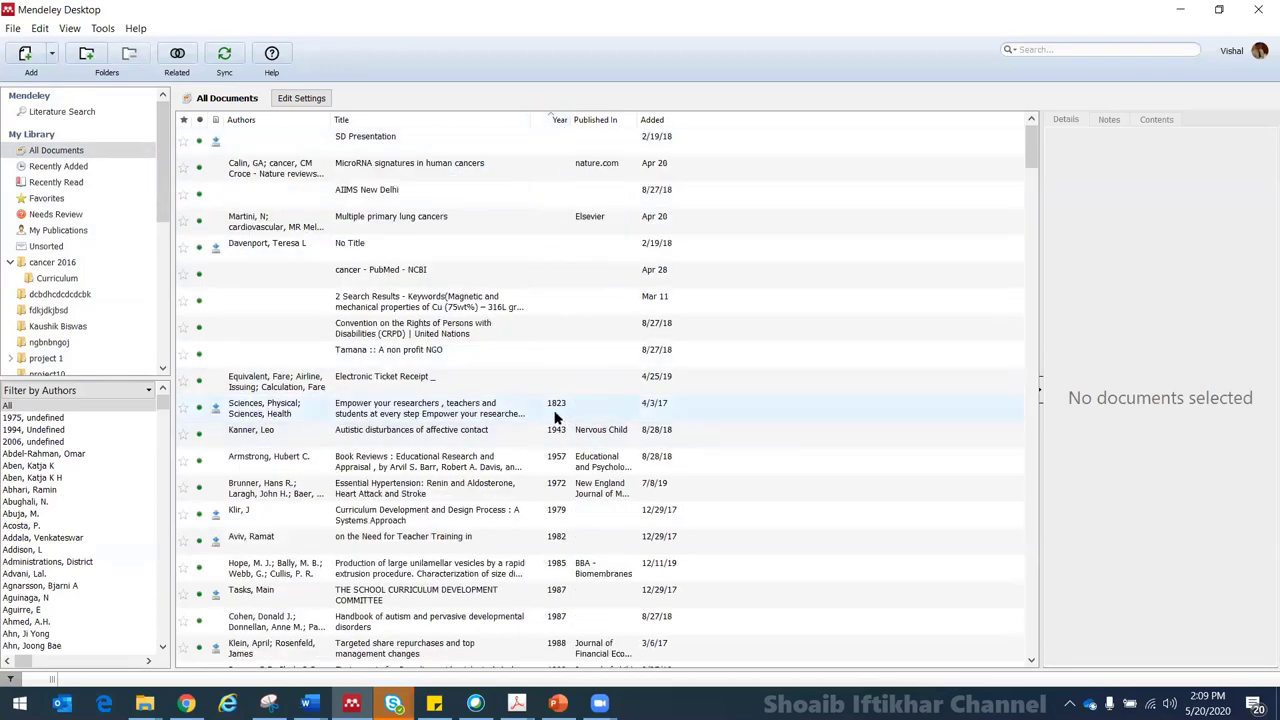
View the details of the 1823 and 1957 papers, and sort the list by year with the newest first.
left_click(476, 420)
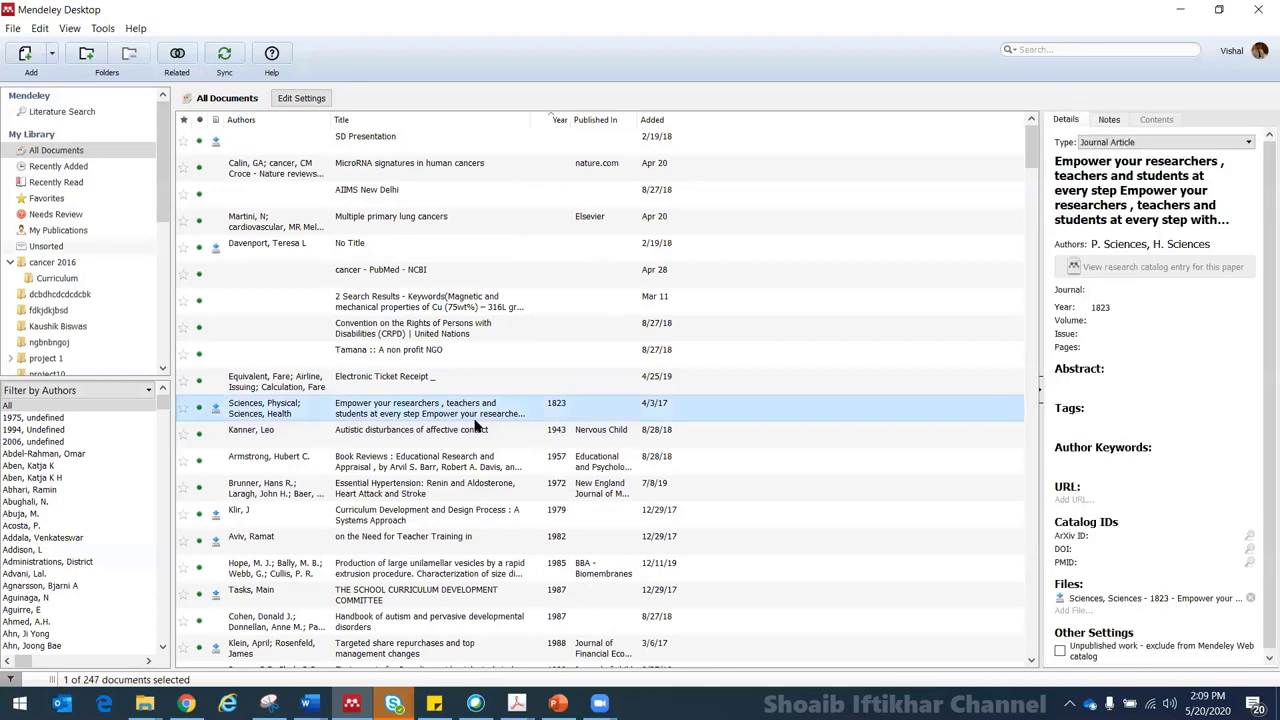
left_click(557, 458)
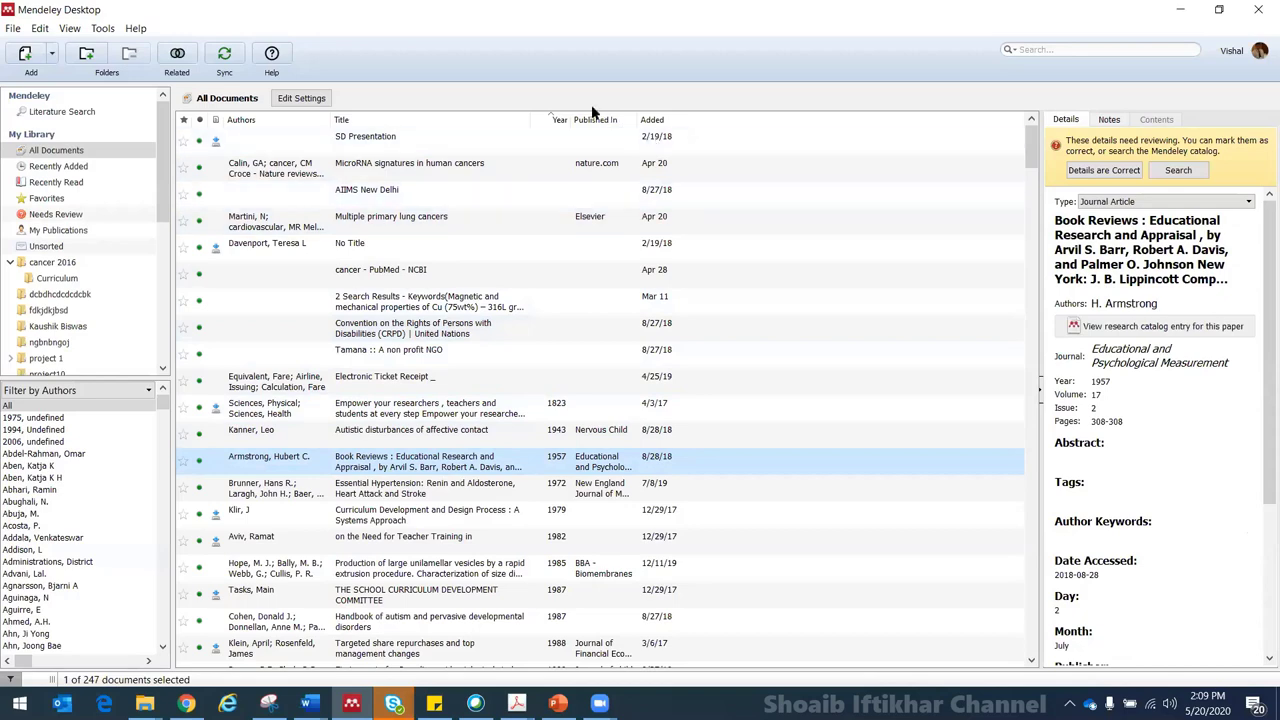
left_click(556, 120)
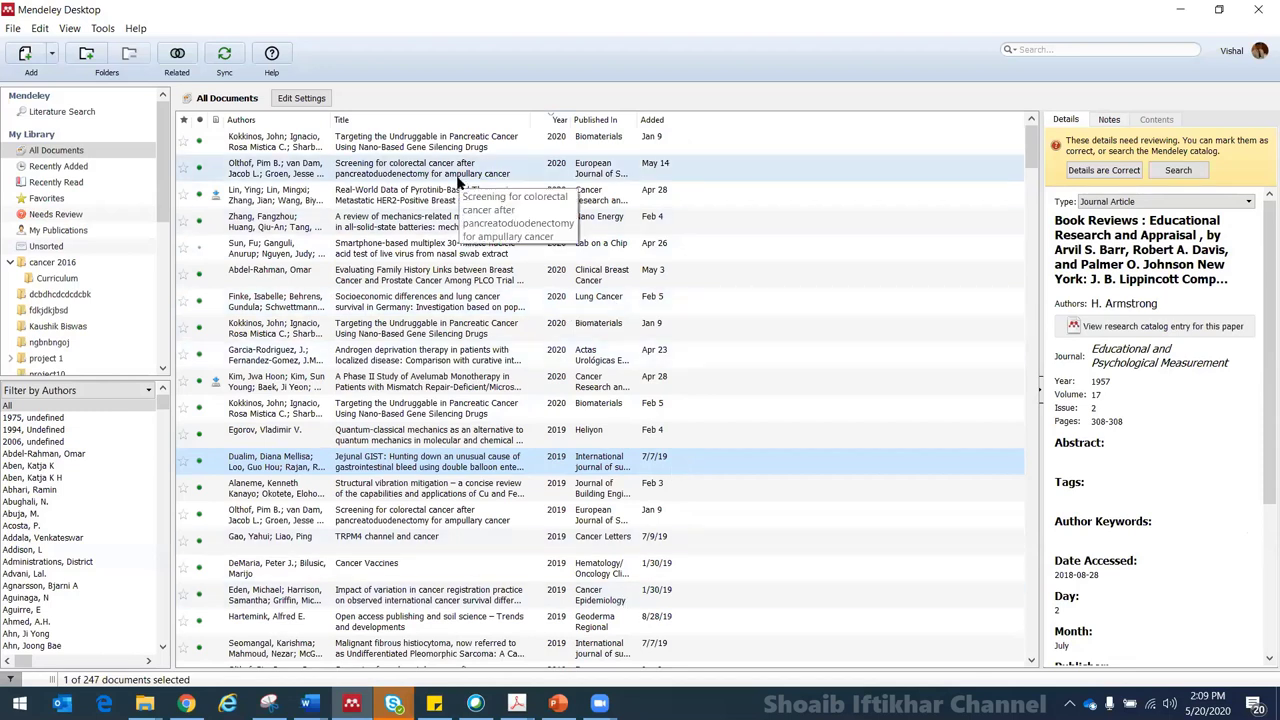
Look over the MS Word plugin option among the tools, and select the paper Smartphone-based multiplex 30-minute nucleic acid test.
left_click(103, 30)
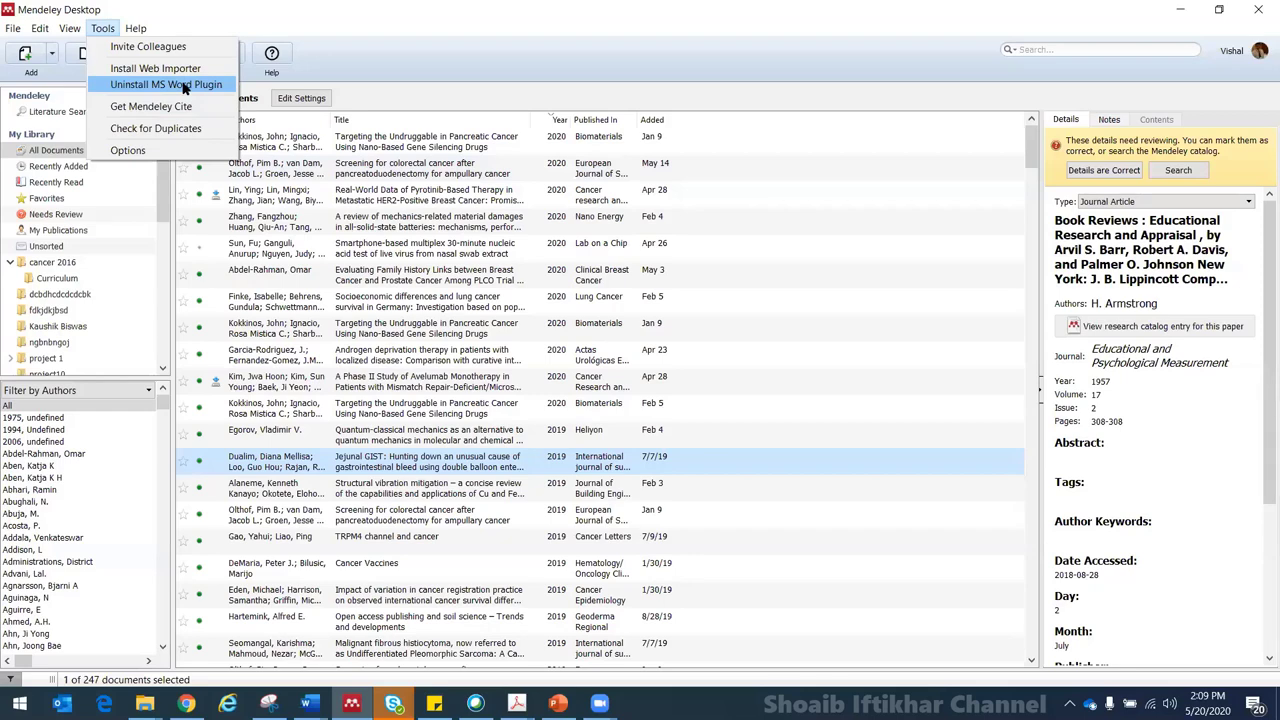
left_click(436, 250)
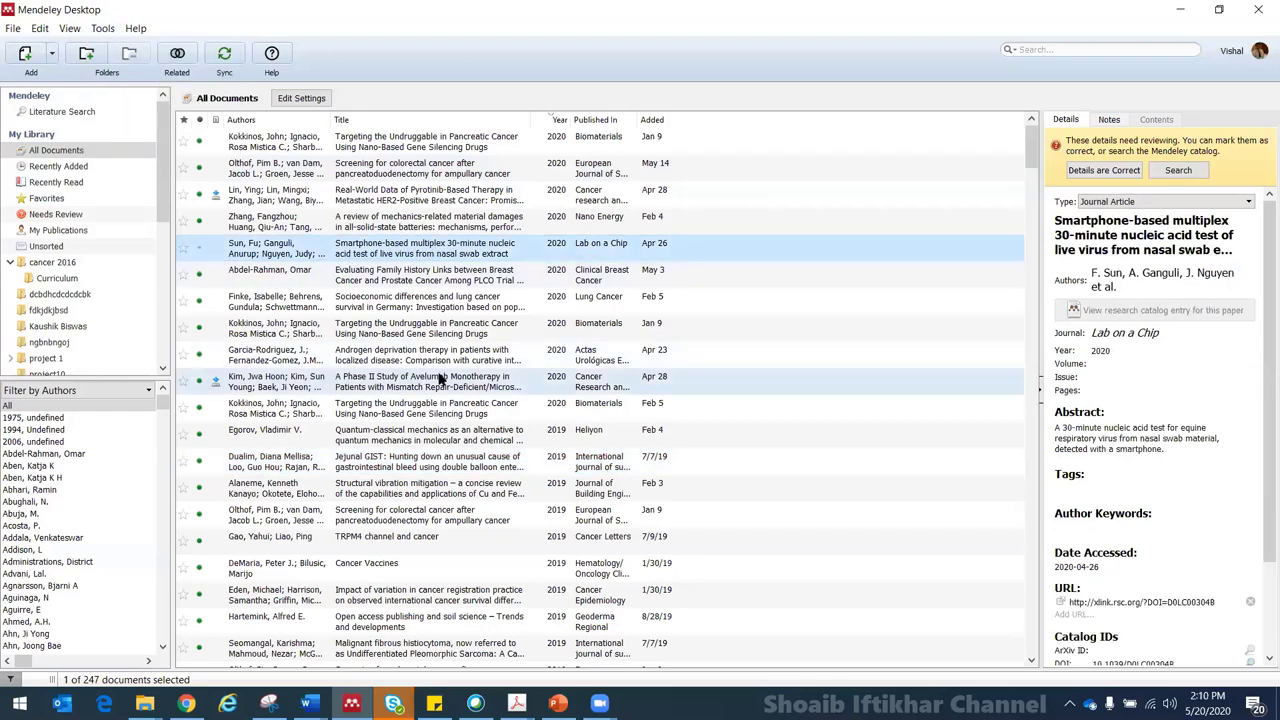
Open the paper Prognosis after mastectomy versus repeat lumpectomy from the cancer 2016 folder at its discussion on page 6.
left_click(70, 264)
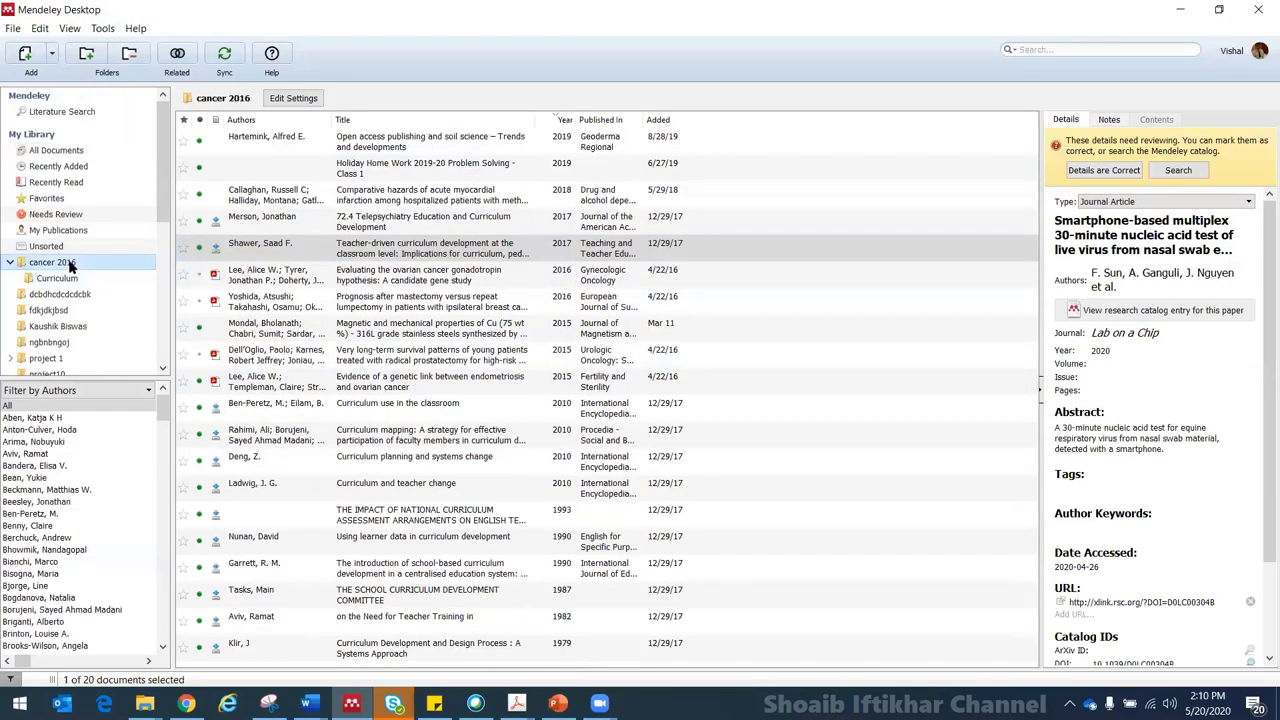
double_click(418, 312)
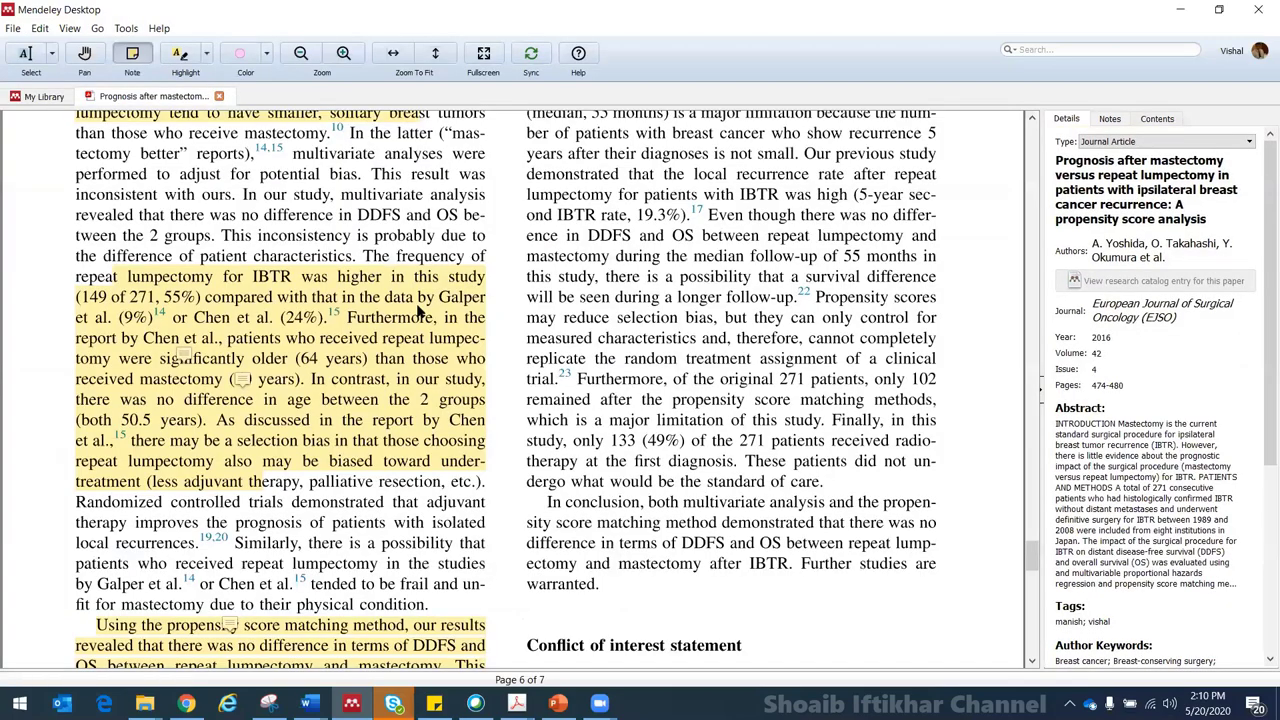
left_click_drag(1031, 552, 1033, 607)
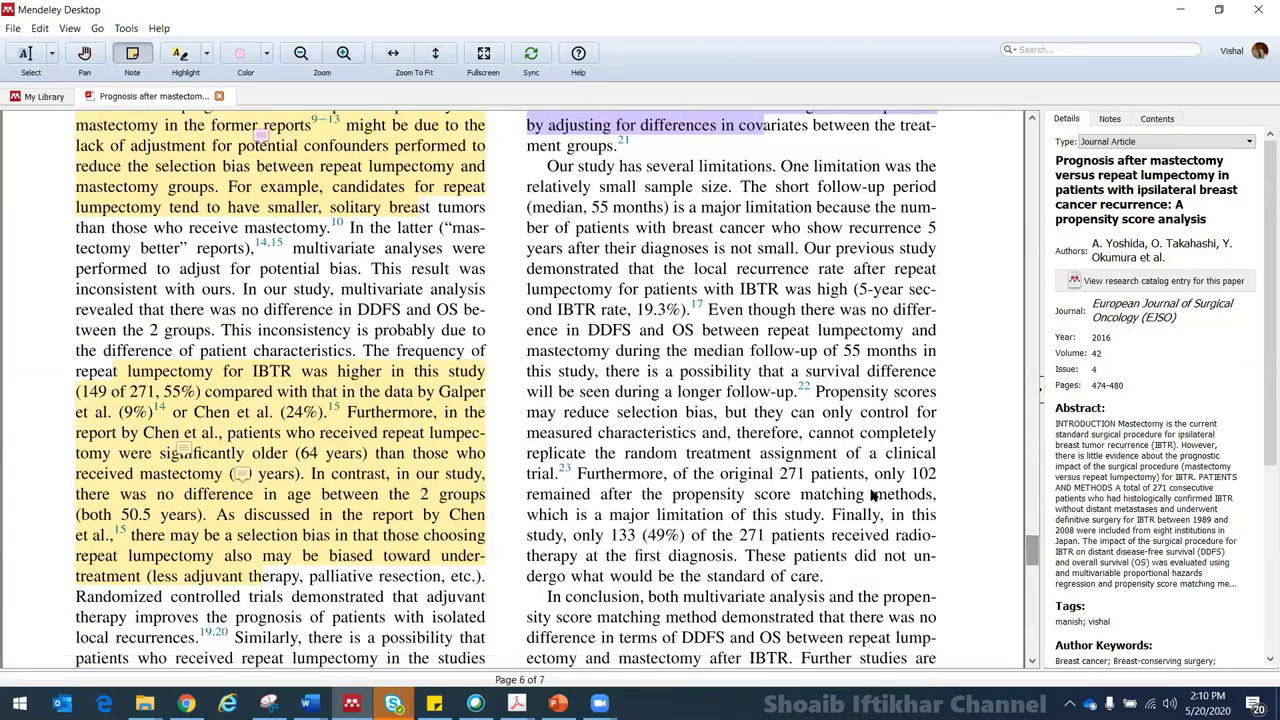
Highlight in pink from "Our study has several limitations" to "replicate the random", add a note starting "wfbhbhb" there, and close the paper.
left_click(182, 56)
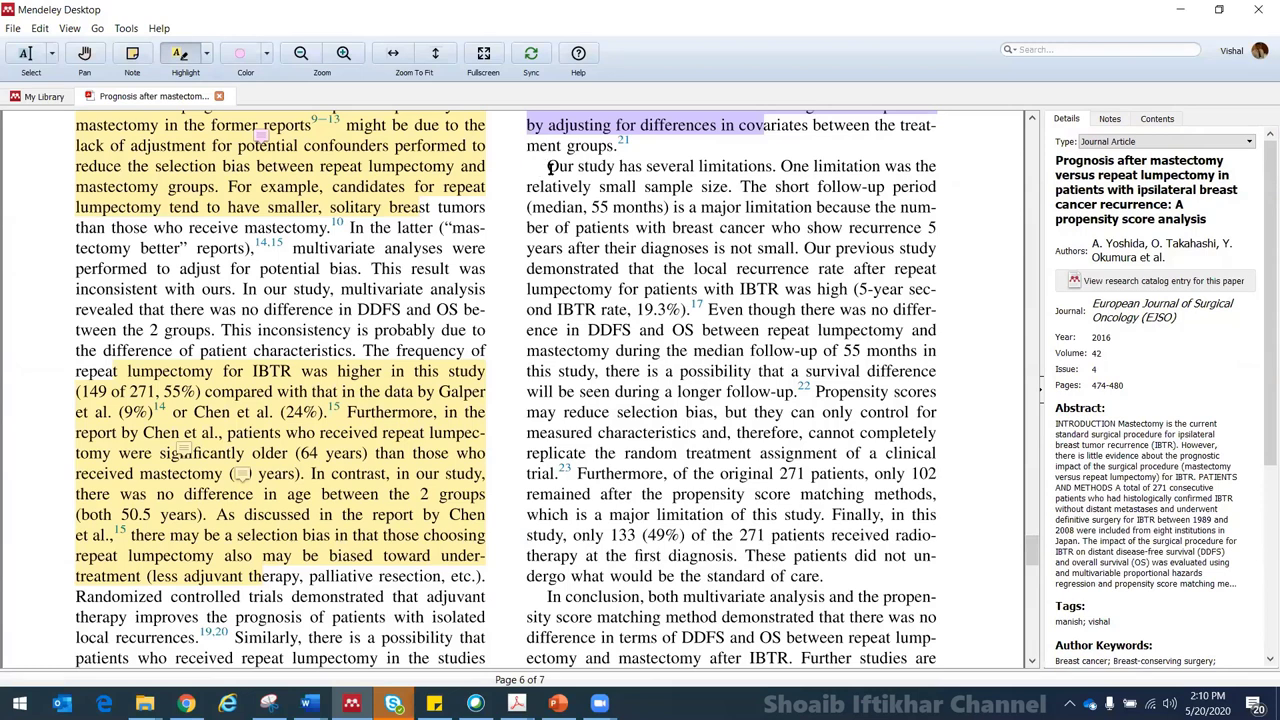
left_click_drag(549, 168, 686, 452)
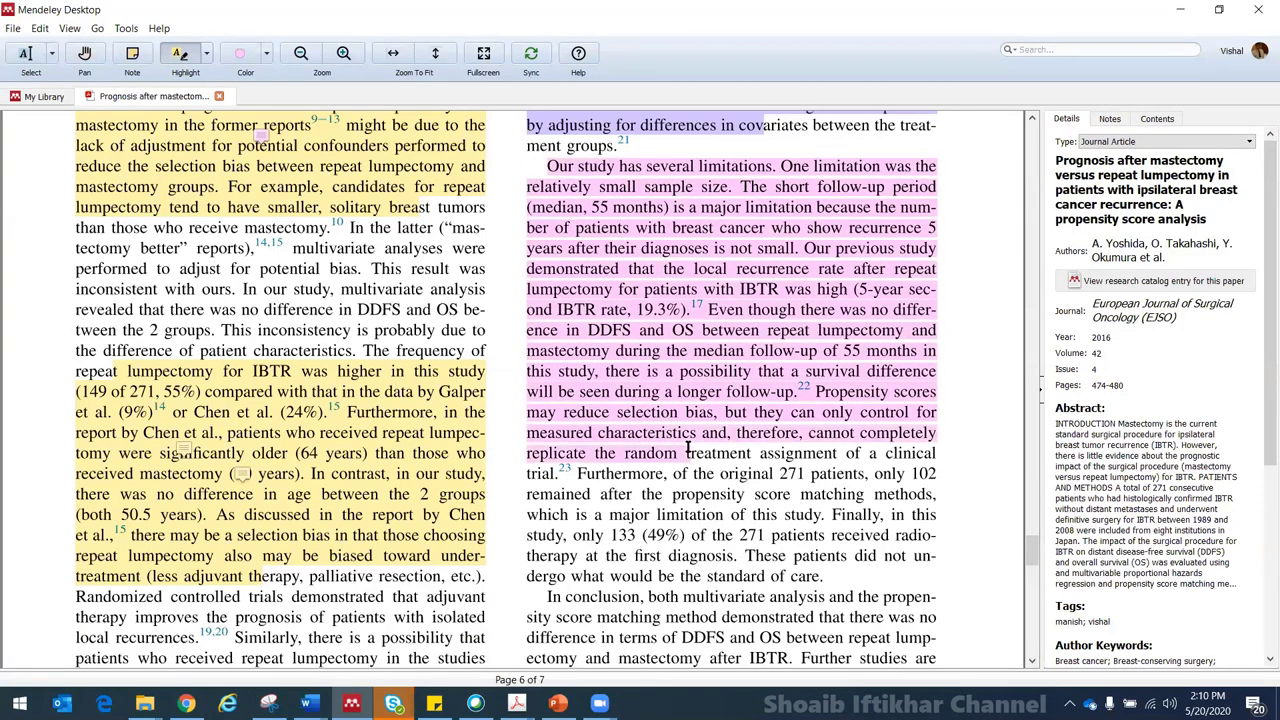
left_click(133, 55)
left_click(787, 303)
type("wfbhbhb")
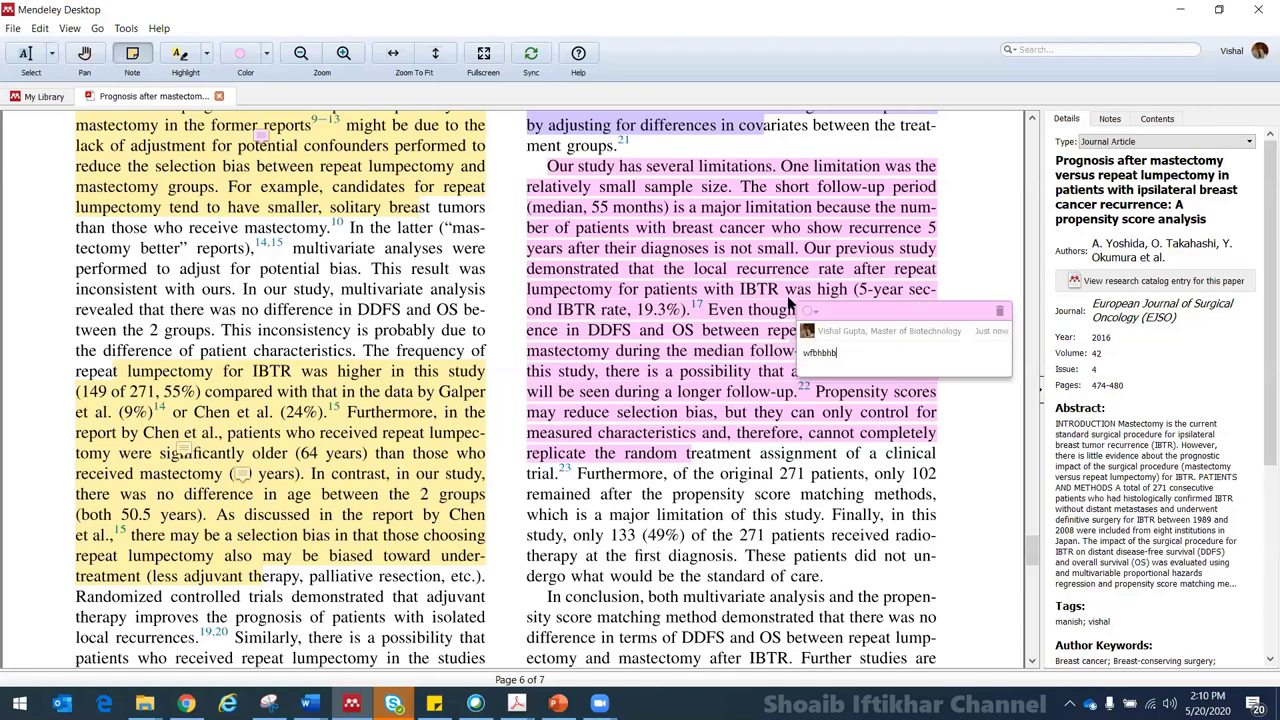
type("hbvhbfhvb")
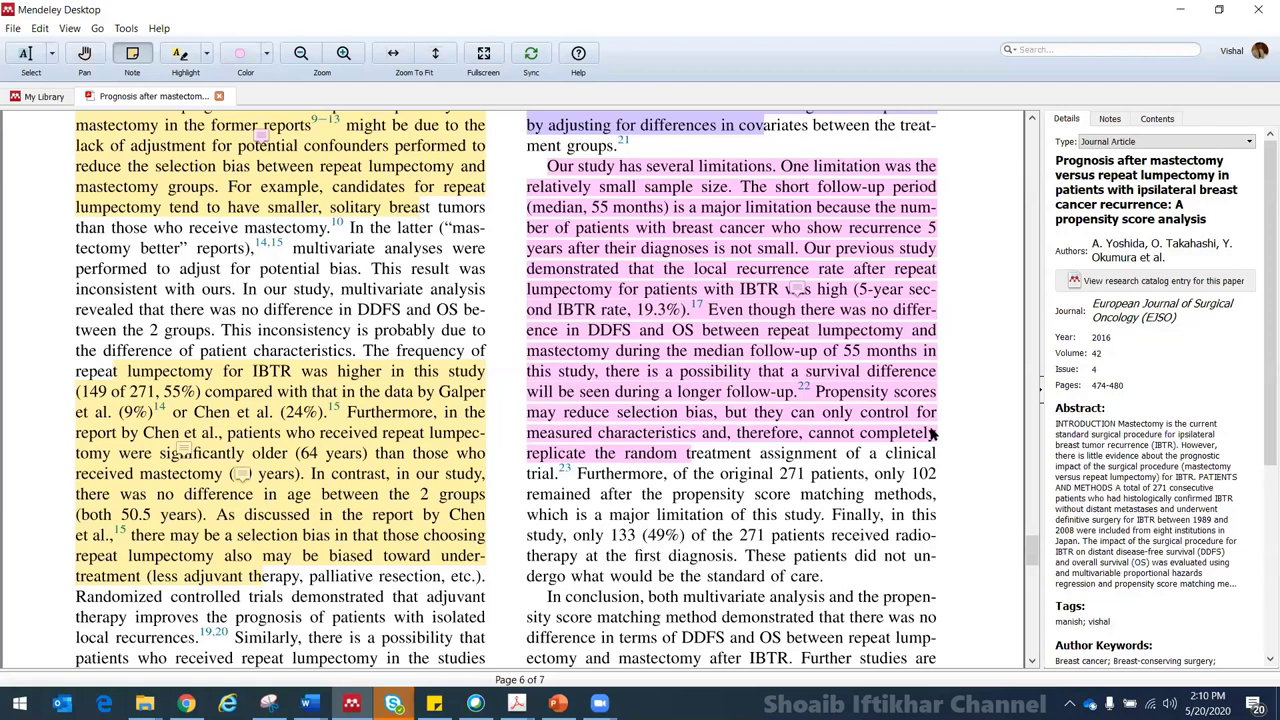
left_click(220, 97)
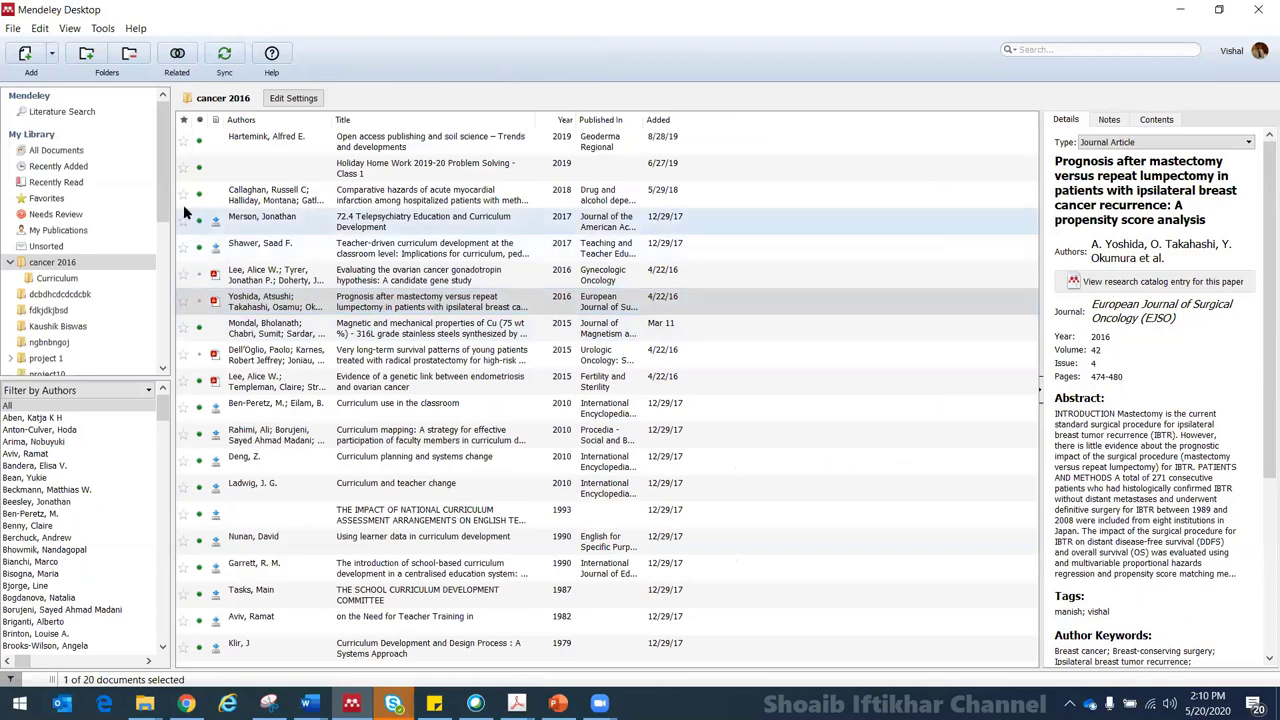
Try to add the Prognosis after mastectomy paper from the cancer 2016 folder to one of the groups.
scroll(157, 340, "down", 5)
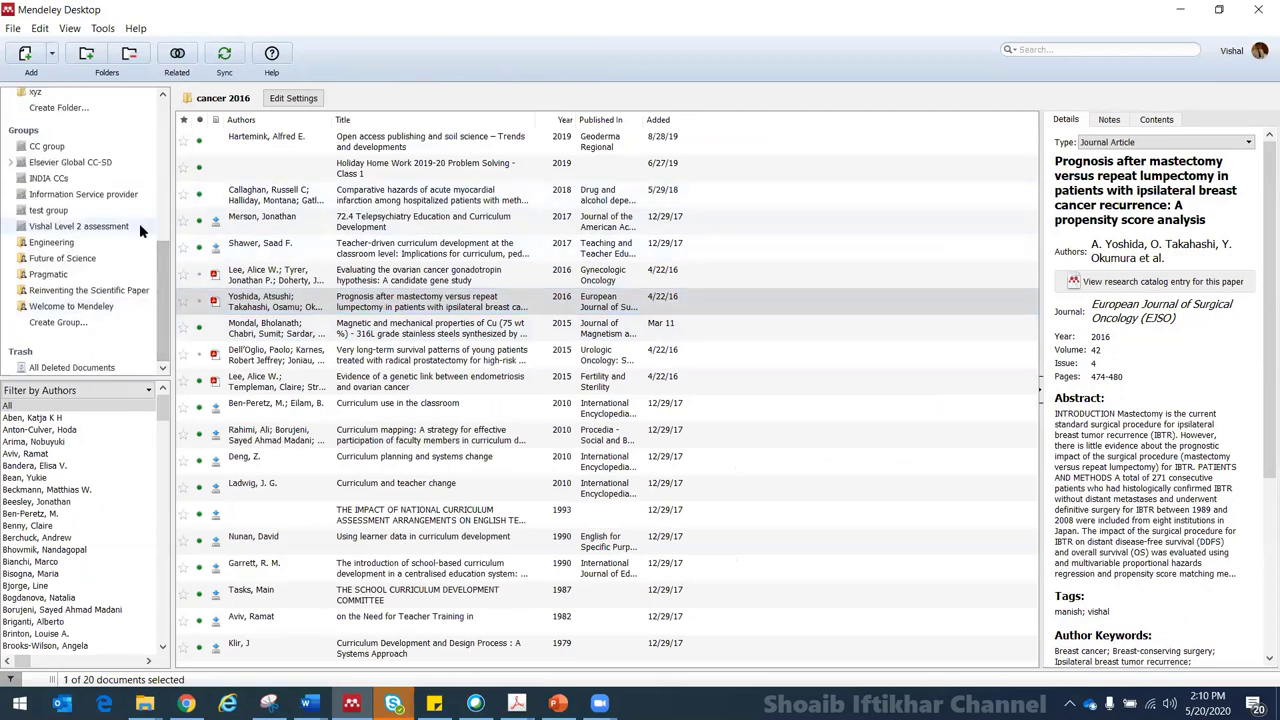
left_click(360, 300)
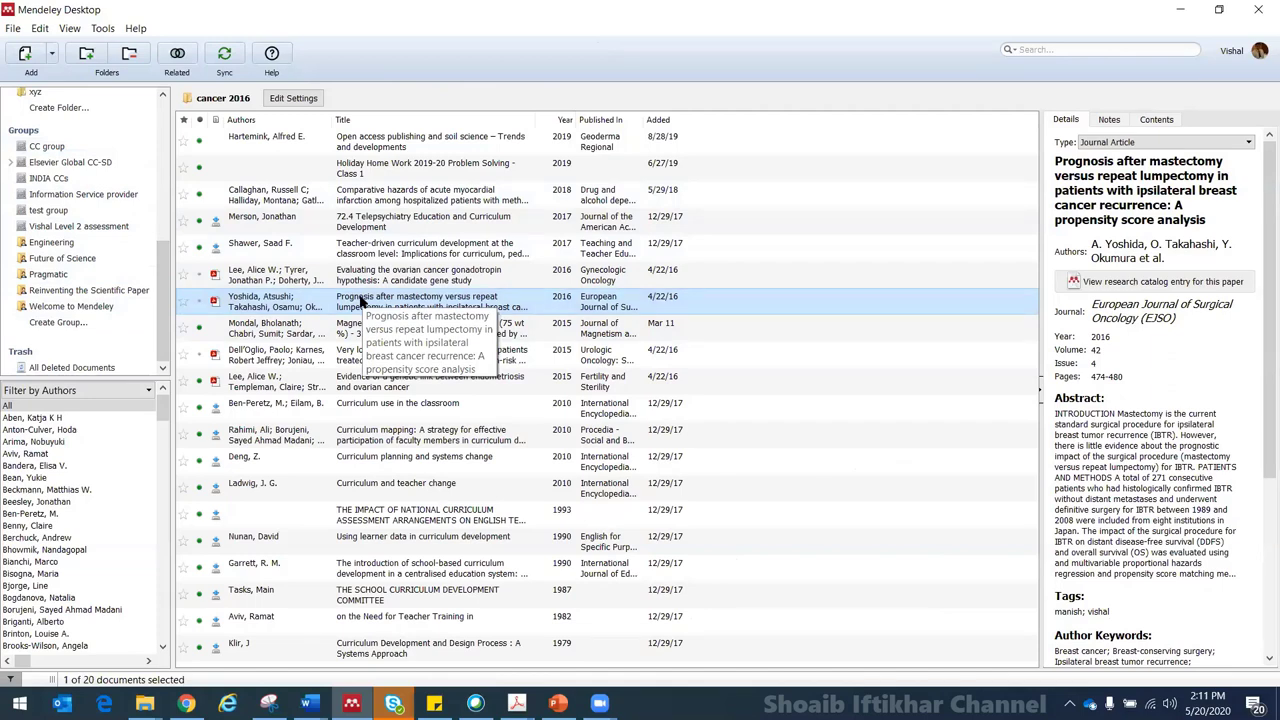
left_click_drag(352, 300, 166, 251)
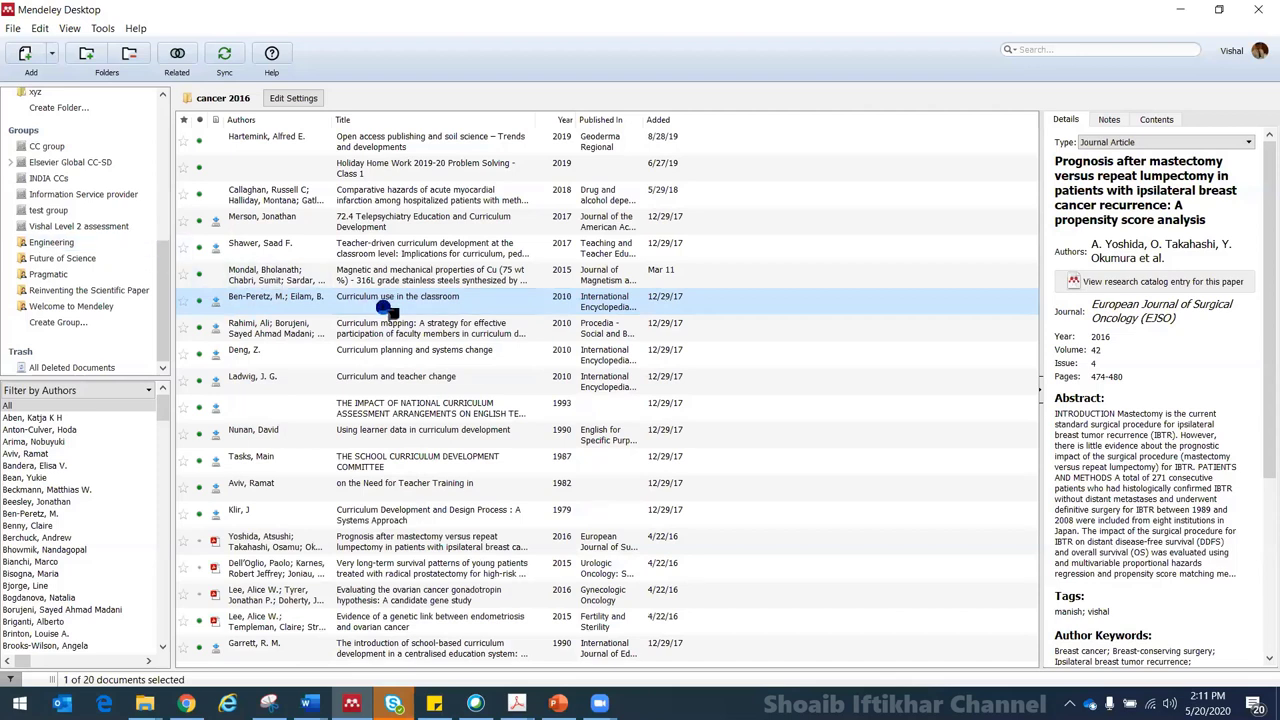
Open the paper Very long-term survival patterns of young patients, review its private annotations, and jump to the pink note reading "dwdnidbcbsjcksjcblsbhdj".
double_click(452, 572)
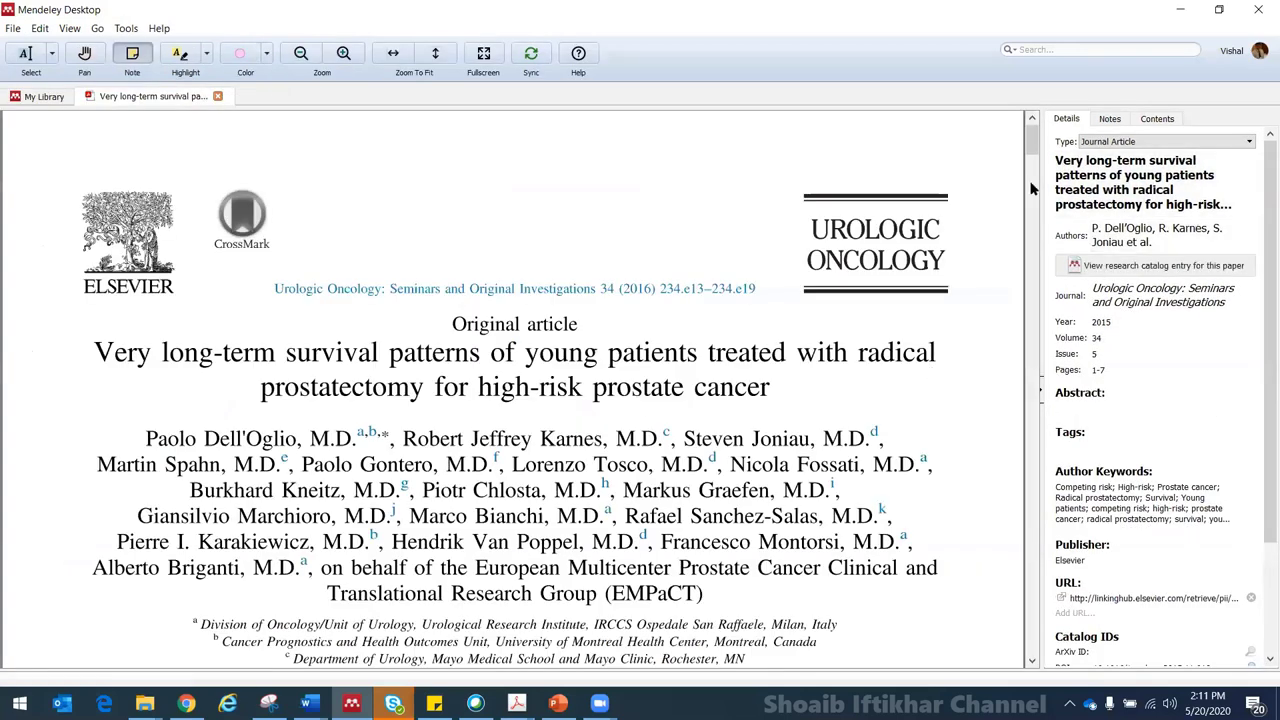
left_click(1112, 120)
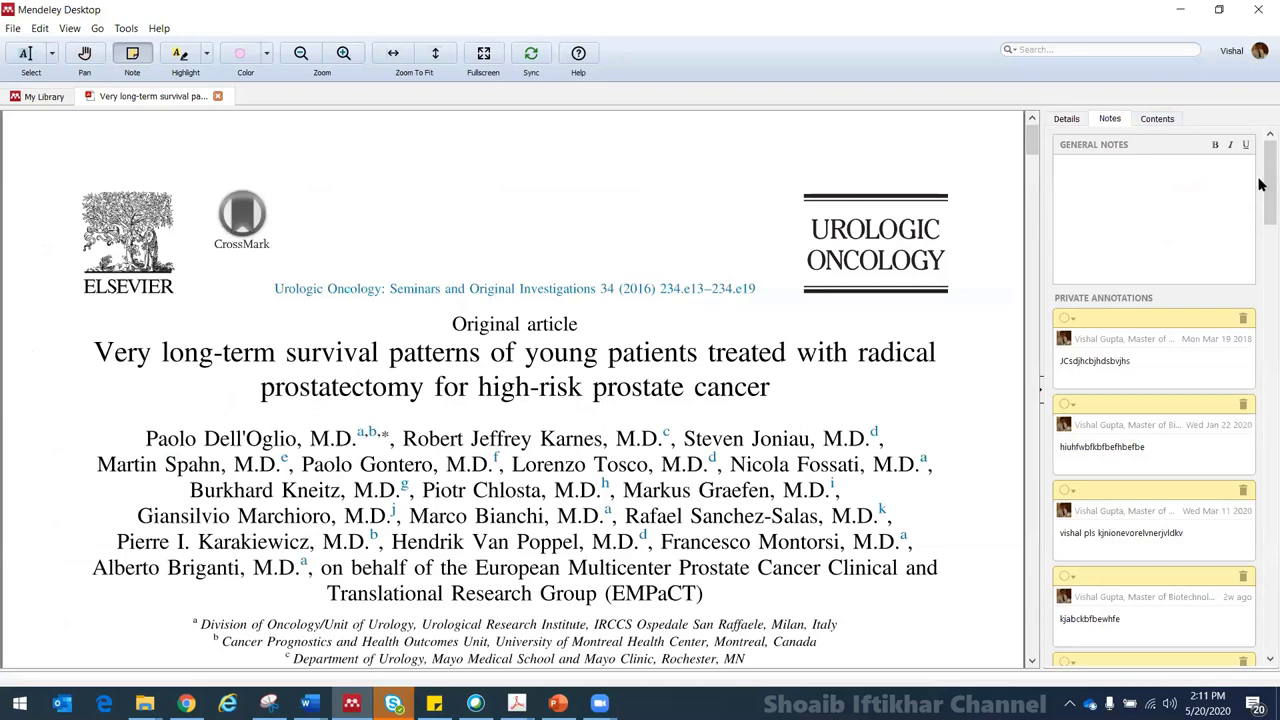
left_click_drag(1262, 185, 1263, 548)
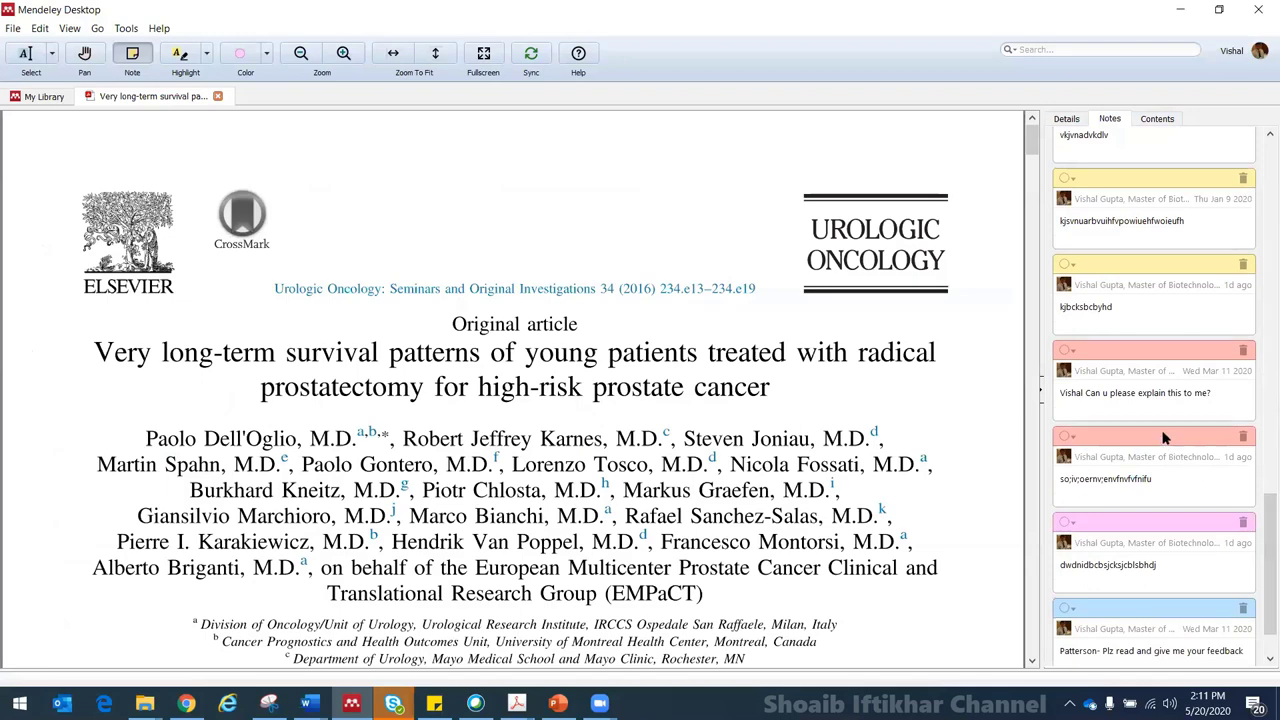
left_click(1147, 528)
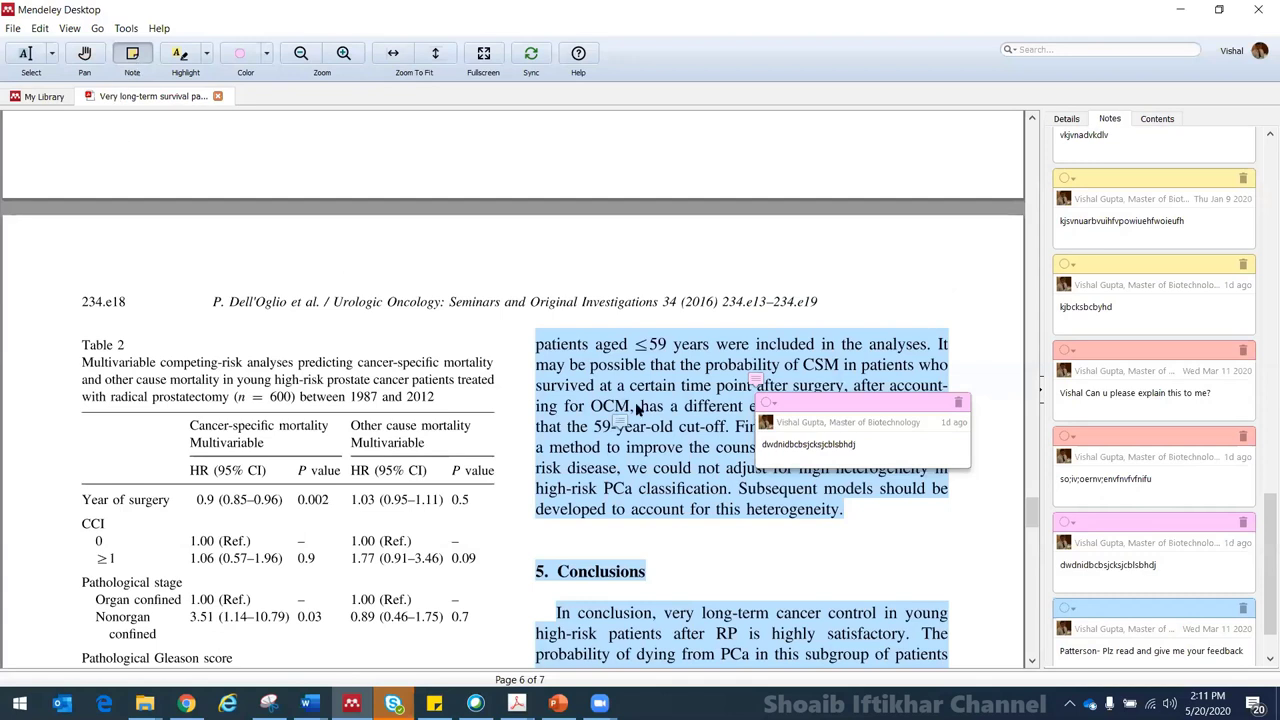
Add the note "kb sdKbcshbcshbls" to the blue-highlighted passage on page 6, look back over the annotations list, and close the paper.
left_click(625, 372)
mouse_move(625, 372)
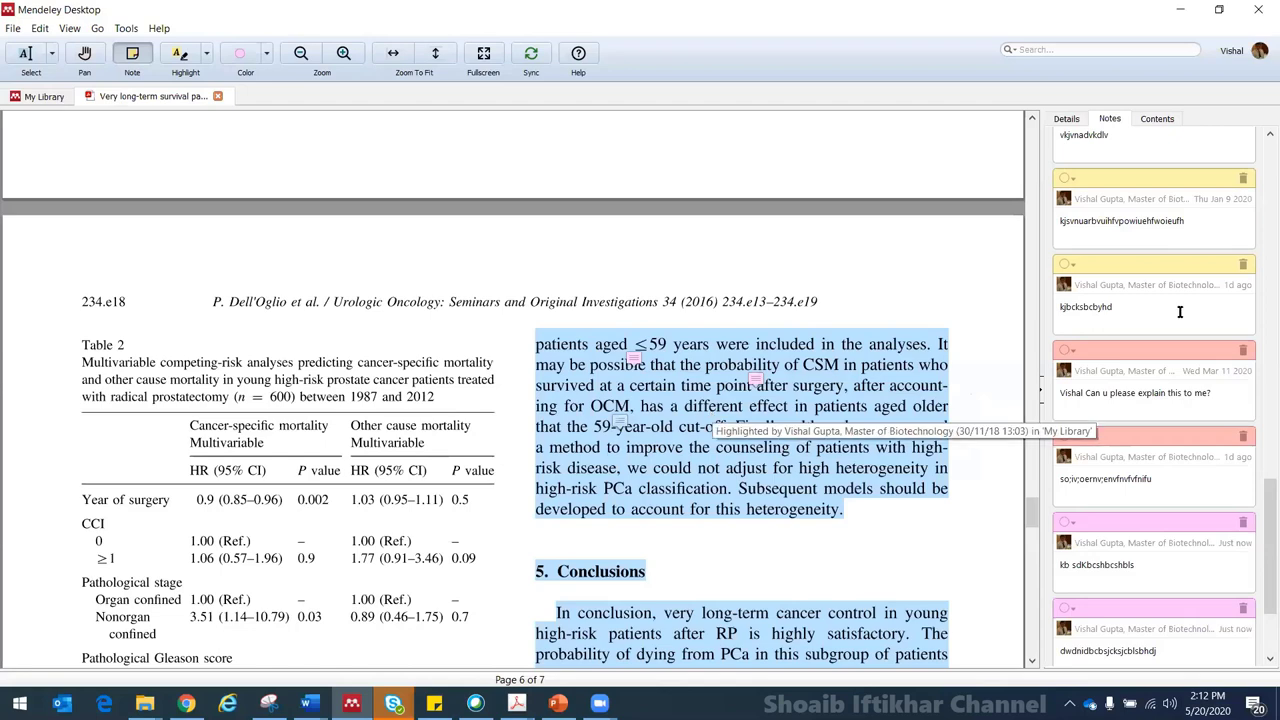
left_click_drag(1266, 512, 1262, 163)
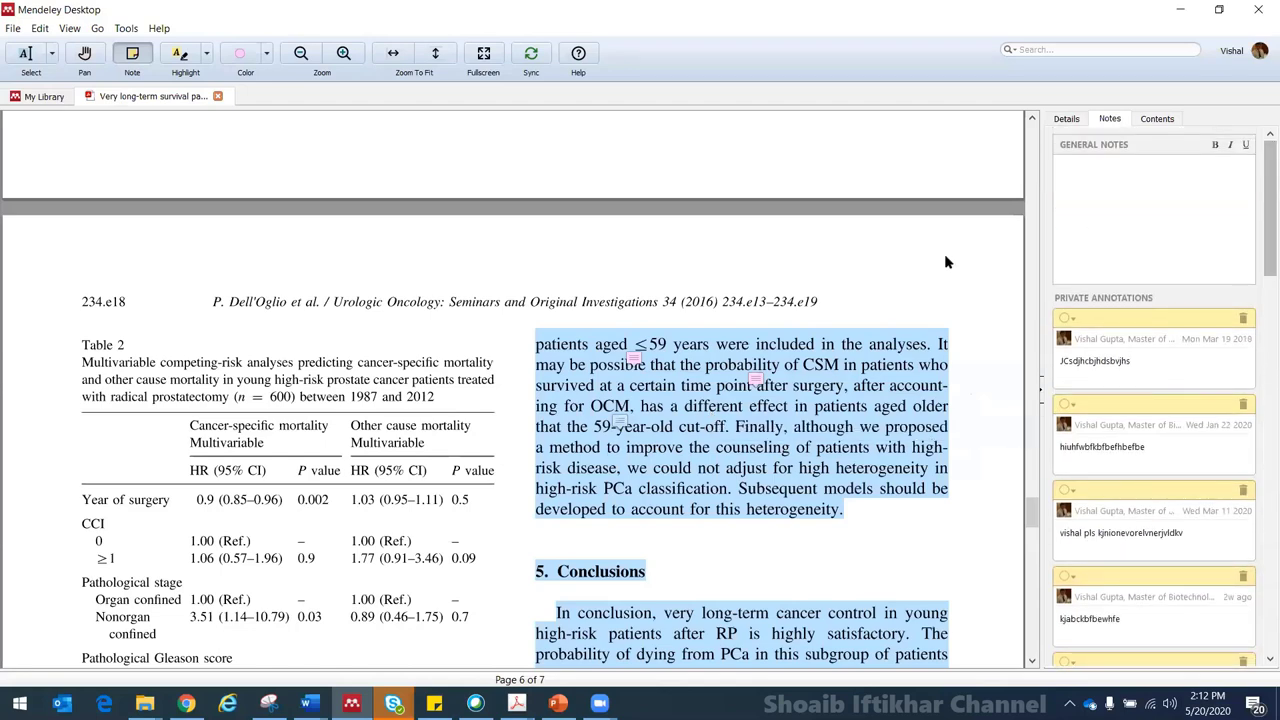
left_click(218, 96)
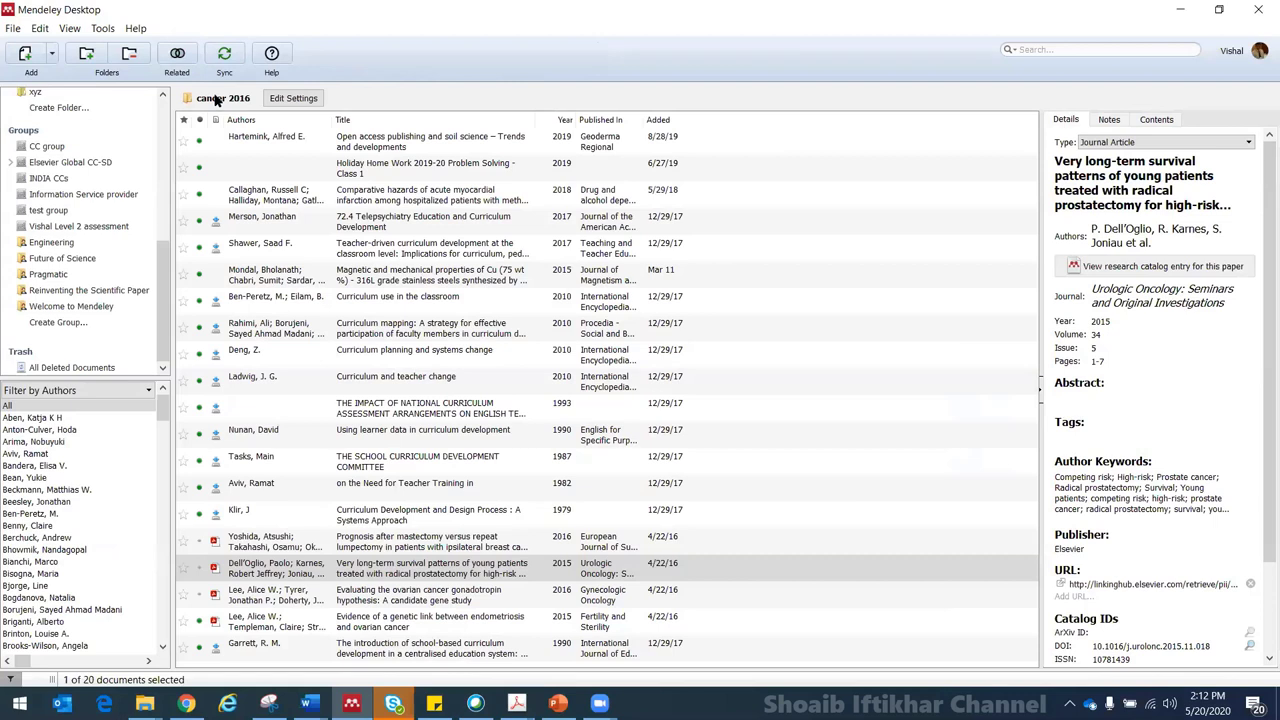
Look over the Web Importer option among the tools, and switch to the ScienceDirect page in Chrome.
left_click(101, 30)
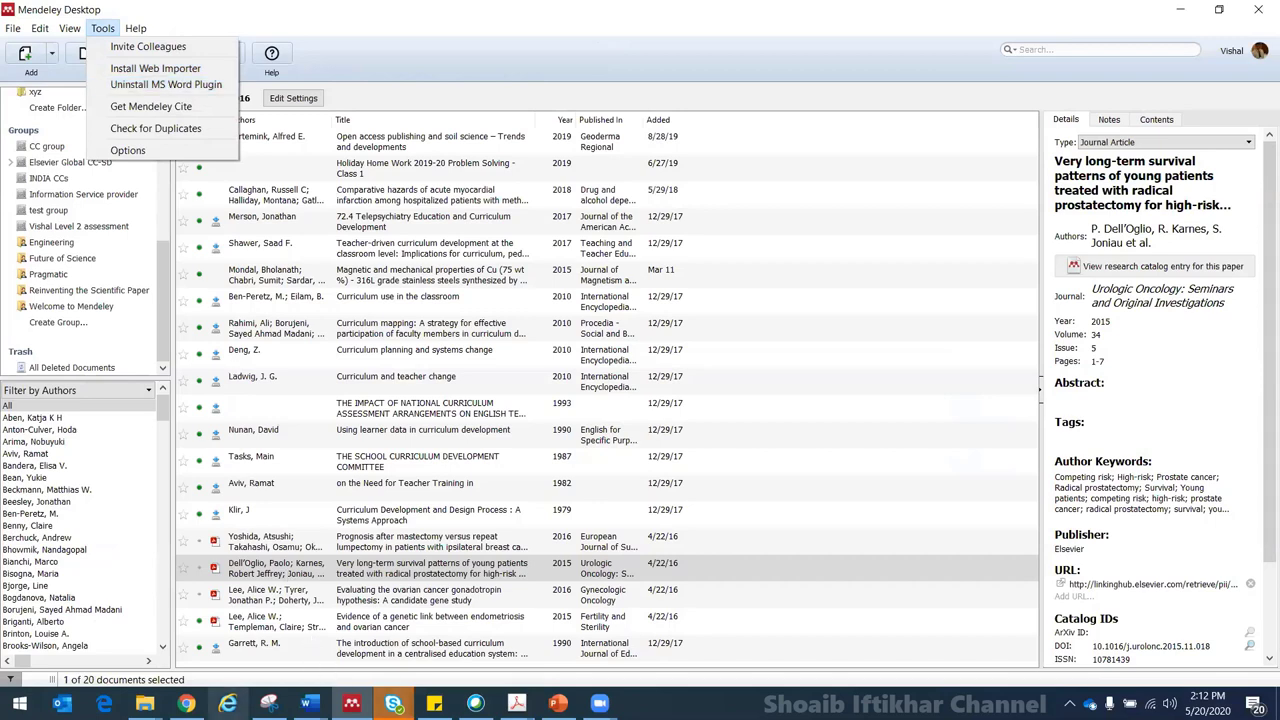
left_click(186, 703)
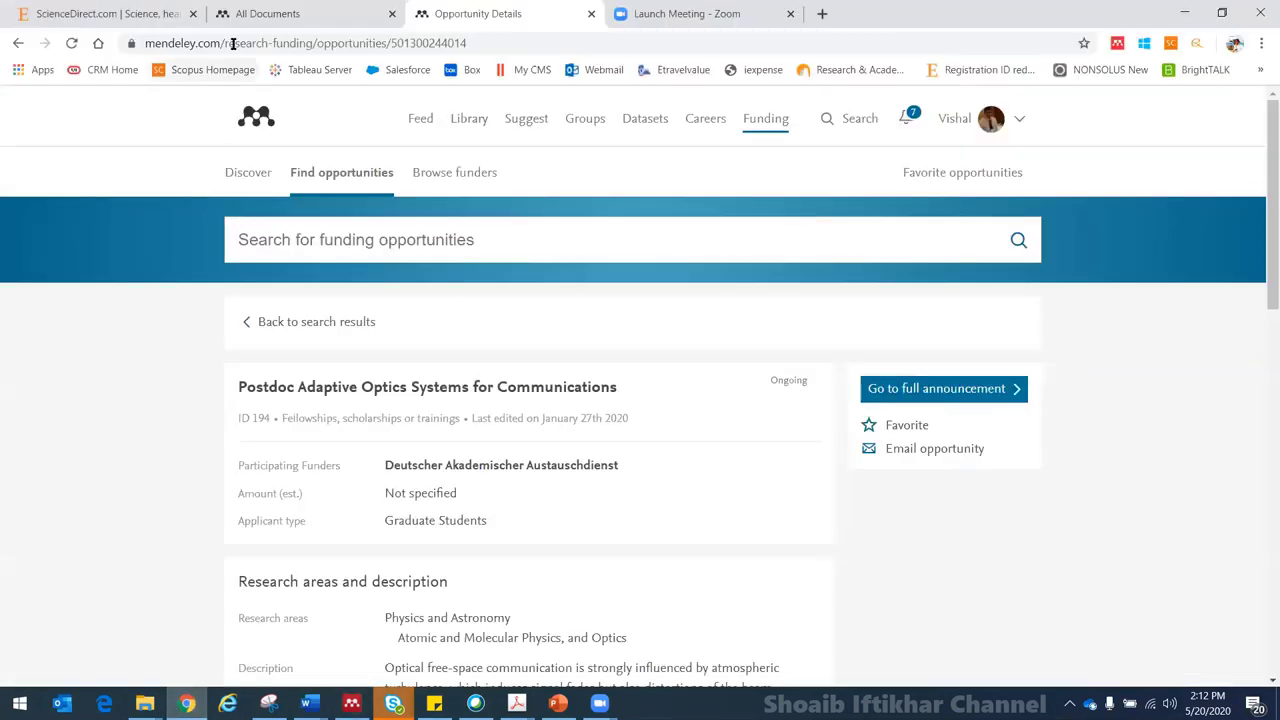
left_click(165, 10)
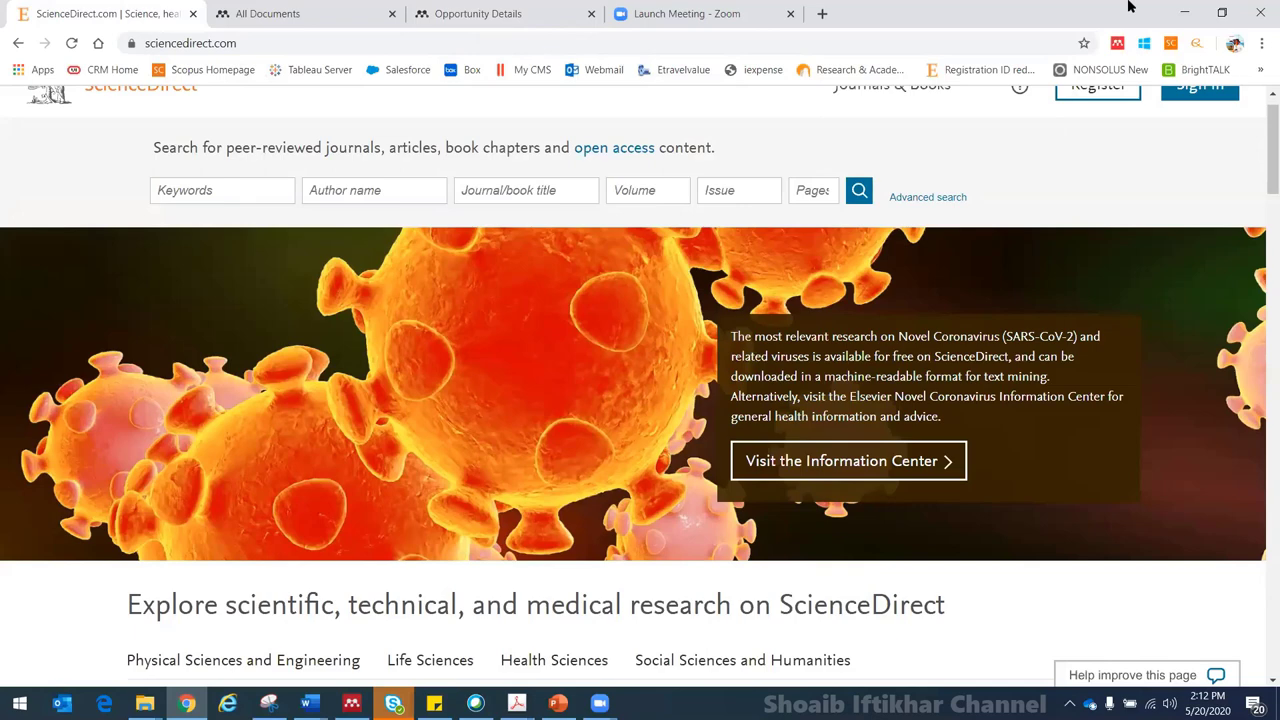
Search ScienceDirect for articles with the keyword "cancer".
left_click(236, 46)
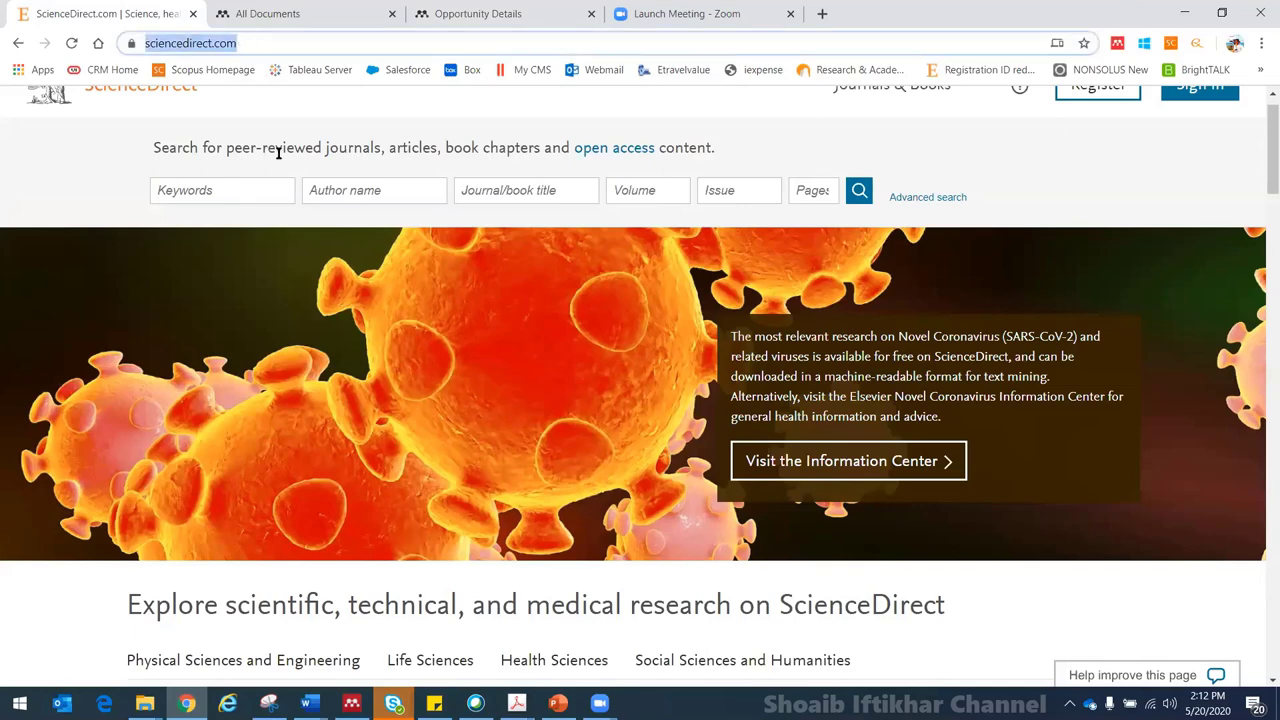
left_click(249, 193)
type("cancer")
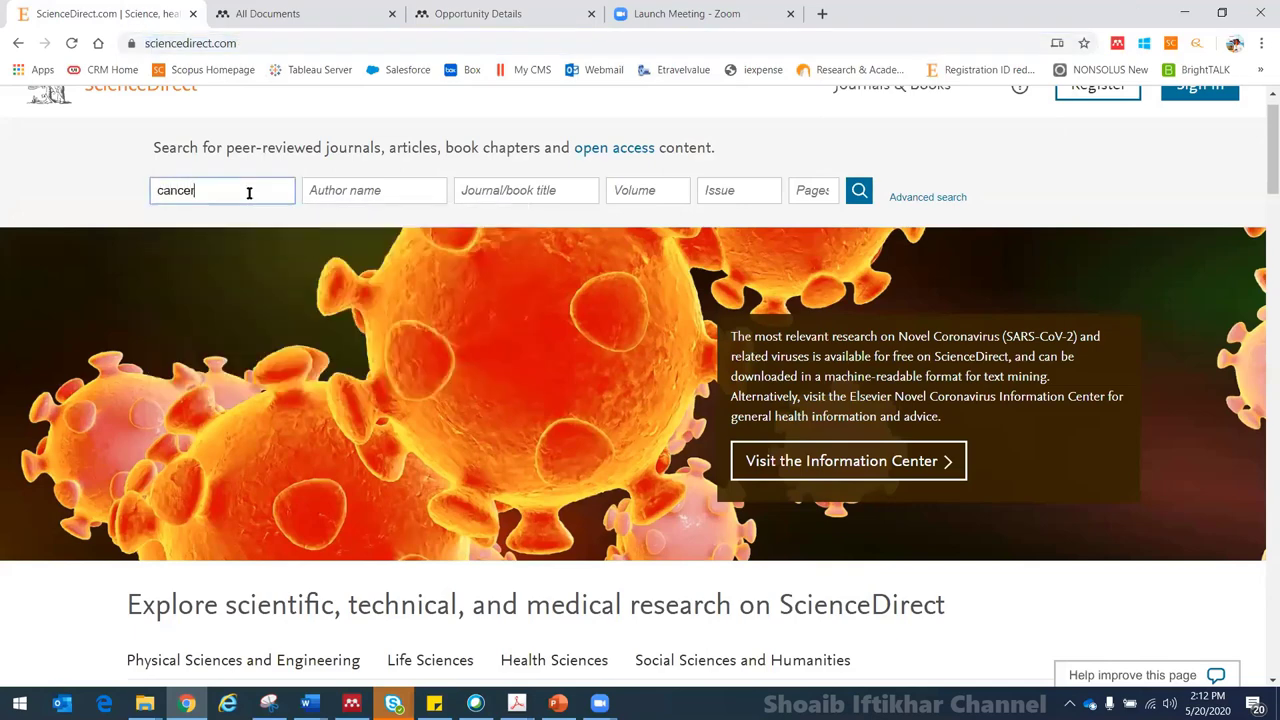
key("Return")
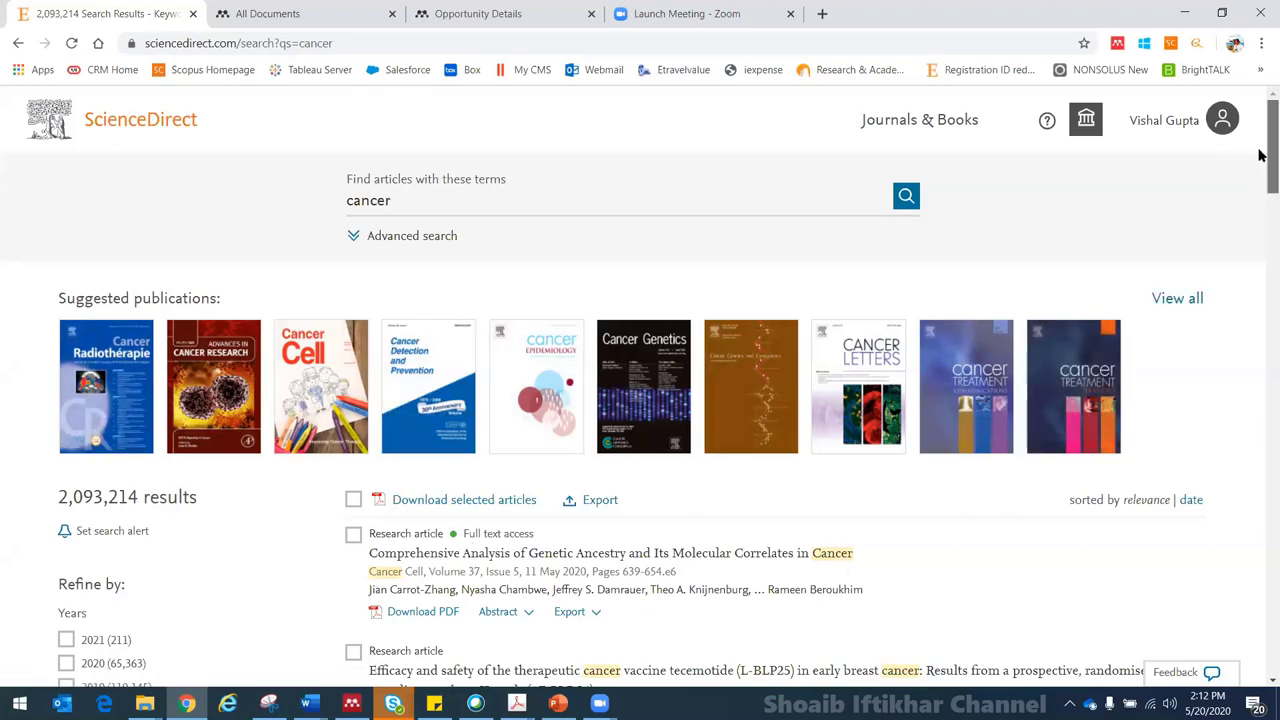
Look through the cancer search results and expand the full list of publication years among the filters.
left_click_drag(1260, 162, 1260, 200)
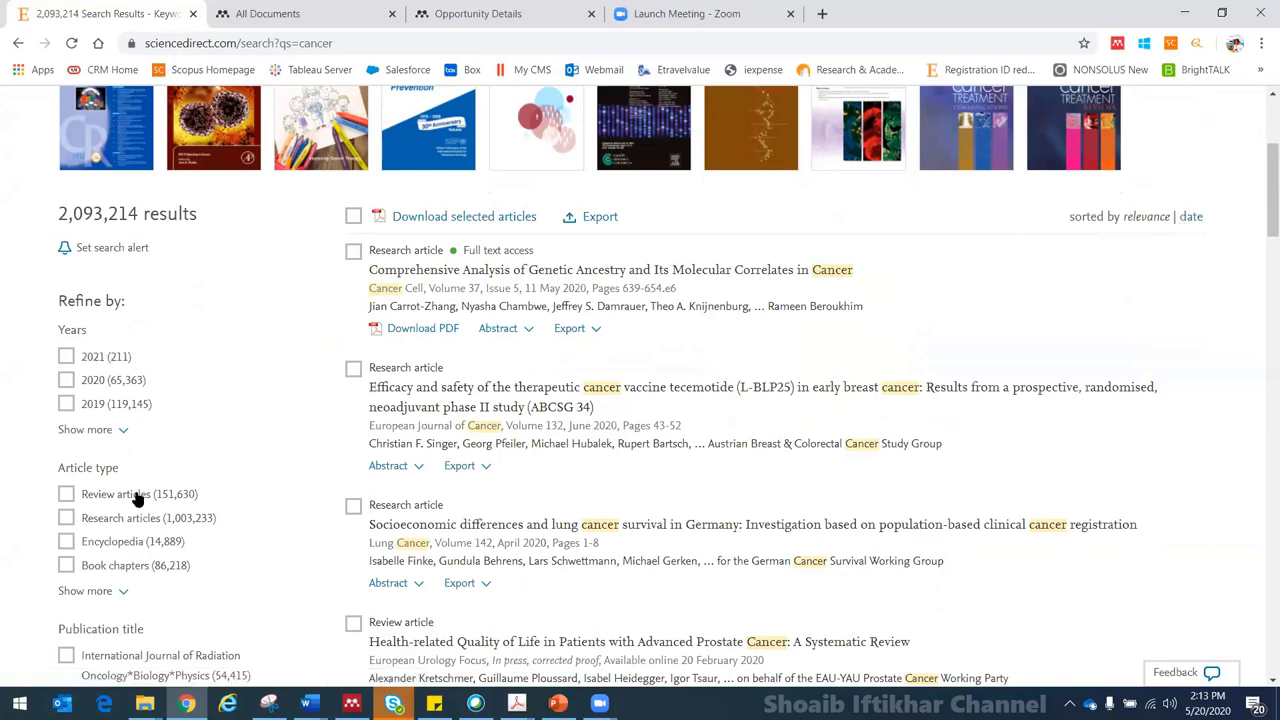
left_click(100, 430)
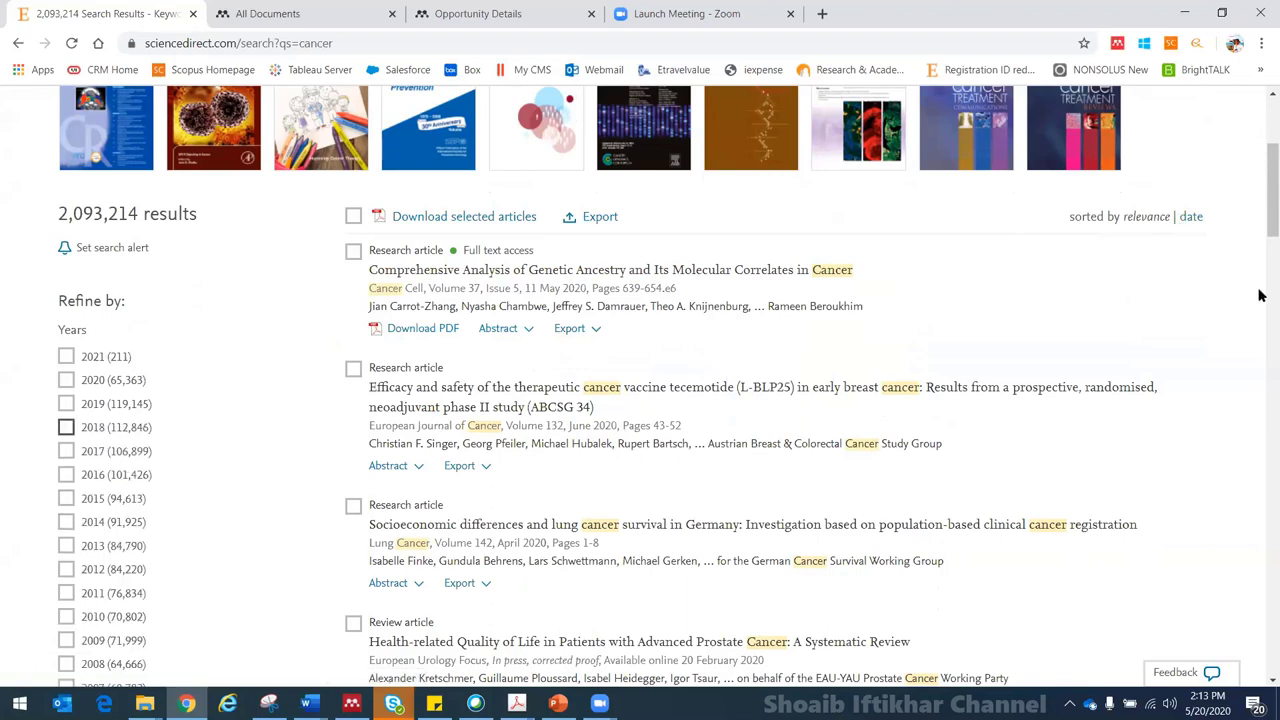
left_click_drag(1262, 230, 1262, 324)
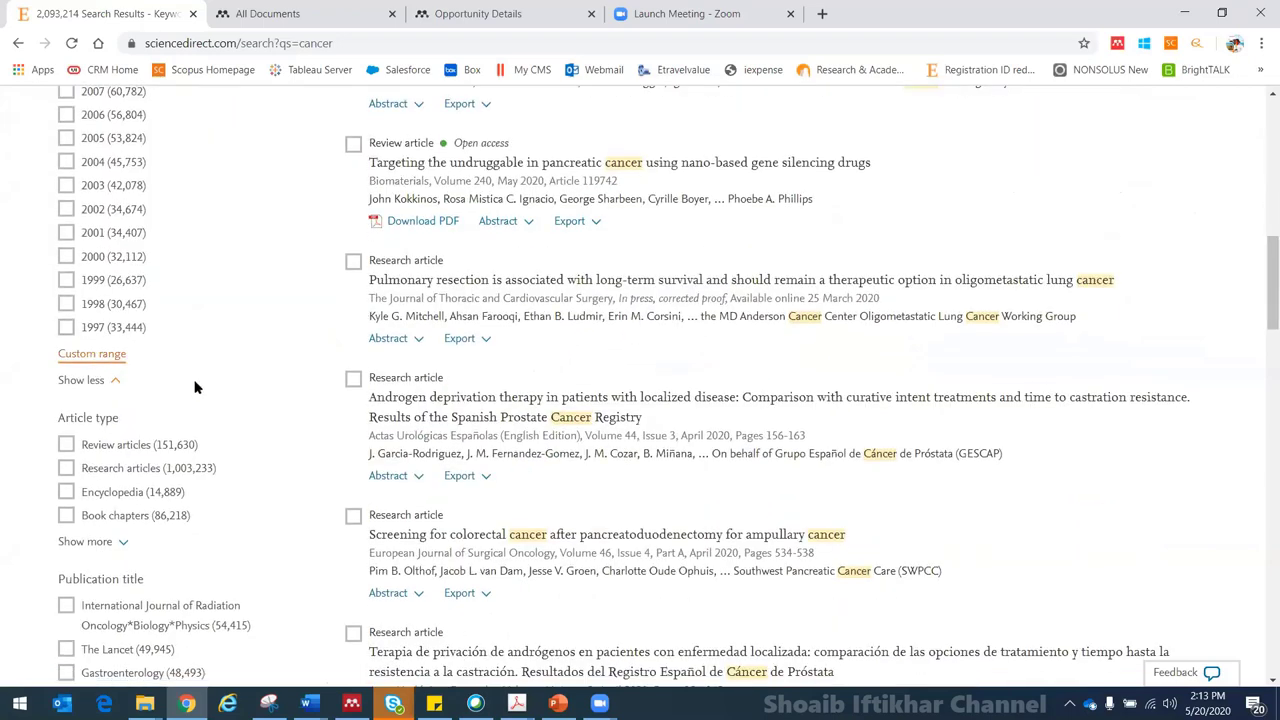
left_click_drag(210, 399, 436, 469)
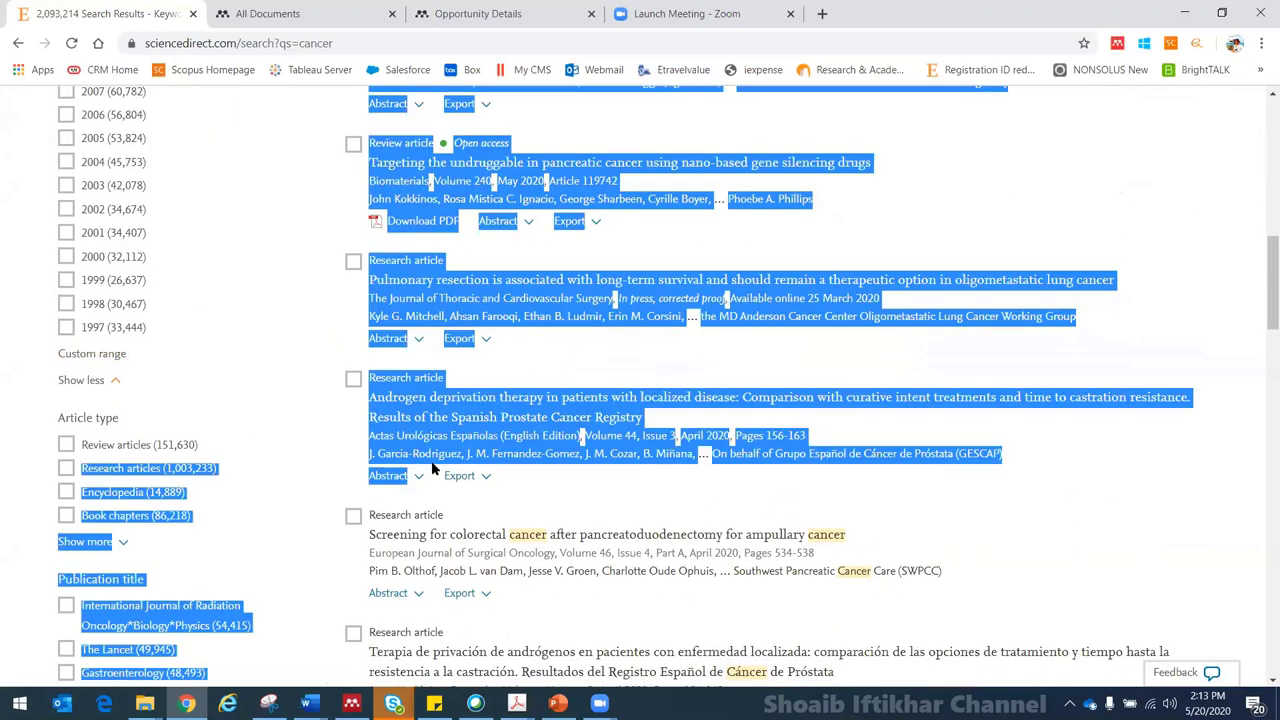
left_click_drag(1259, 283, 1261, 457)
left_click(1151, 404)
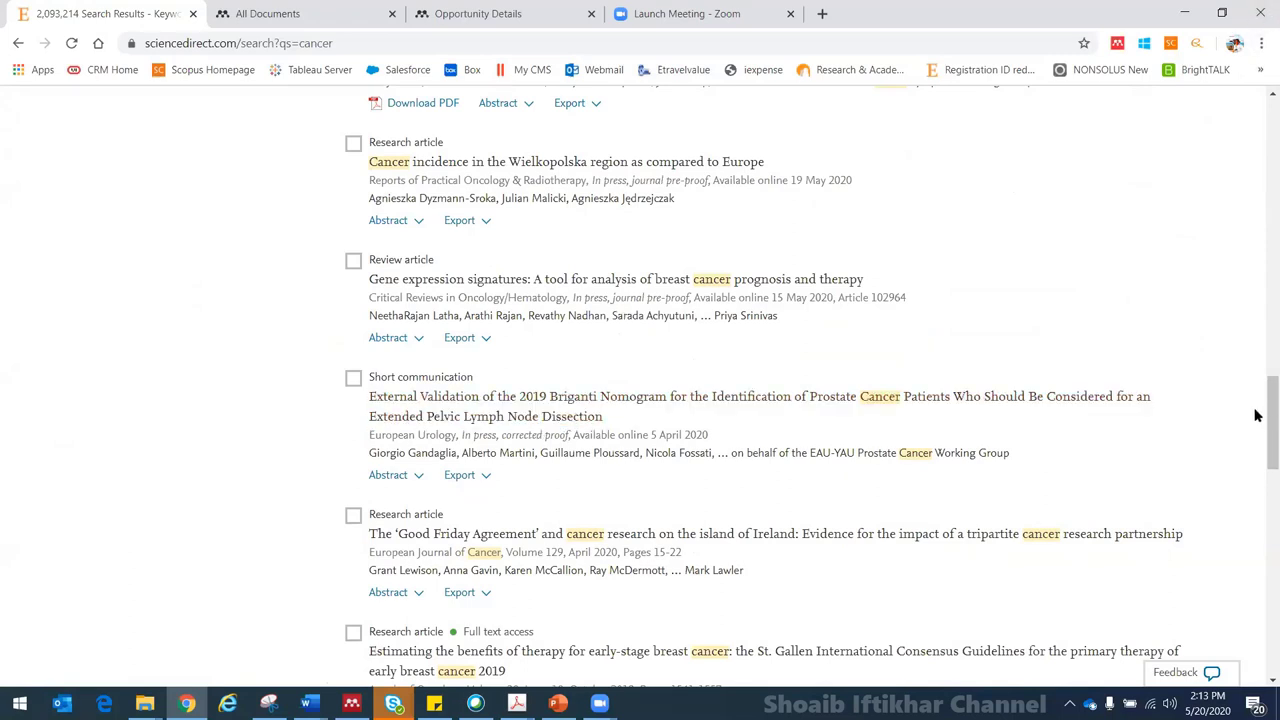
left_click_drag(1260, 414, 1262, 112)
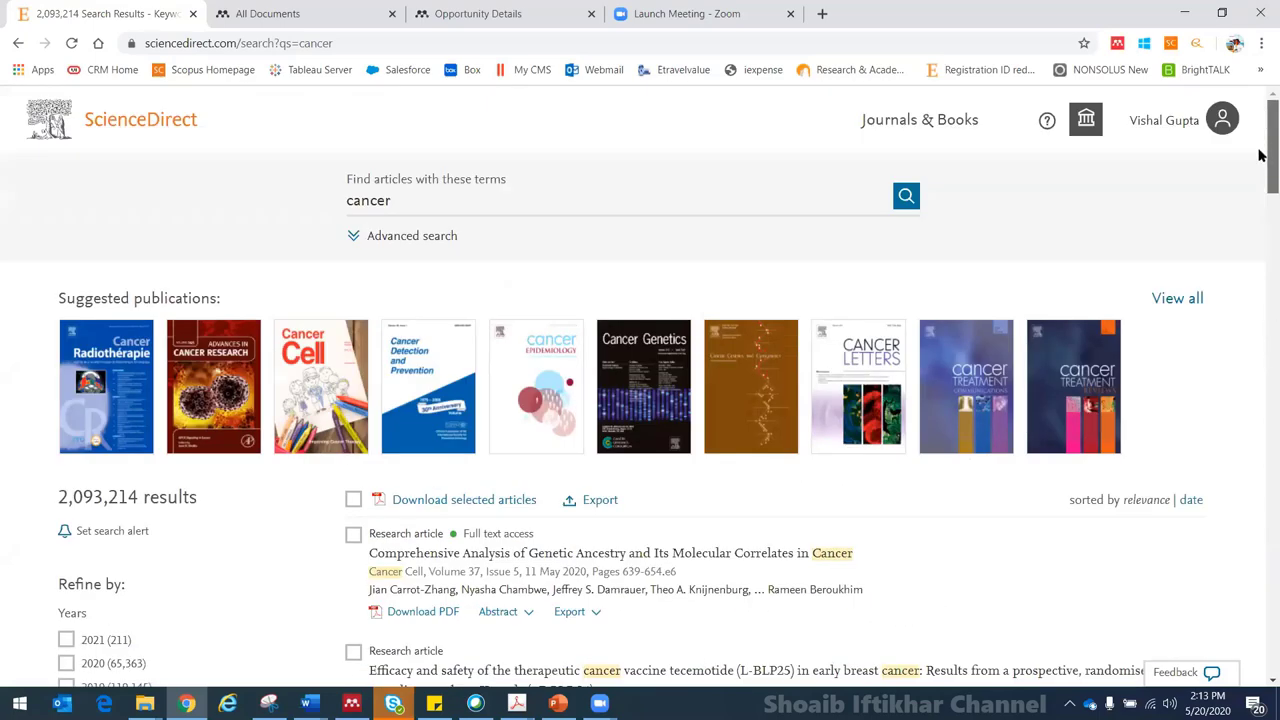
scroll(1262, 155, "down", 2)
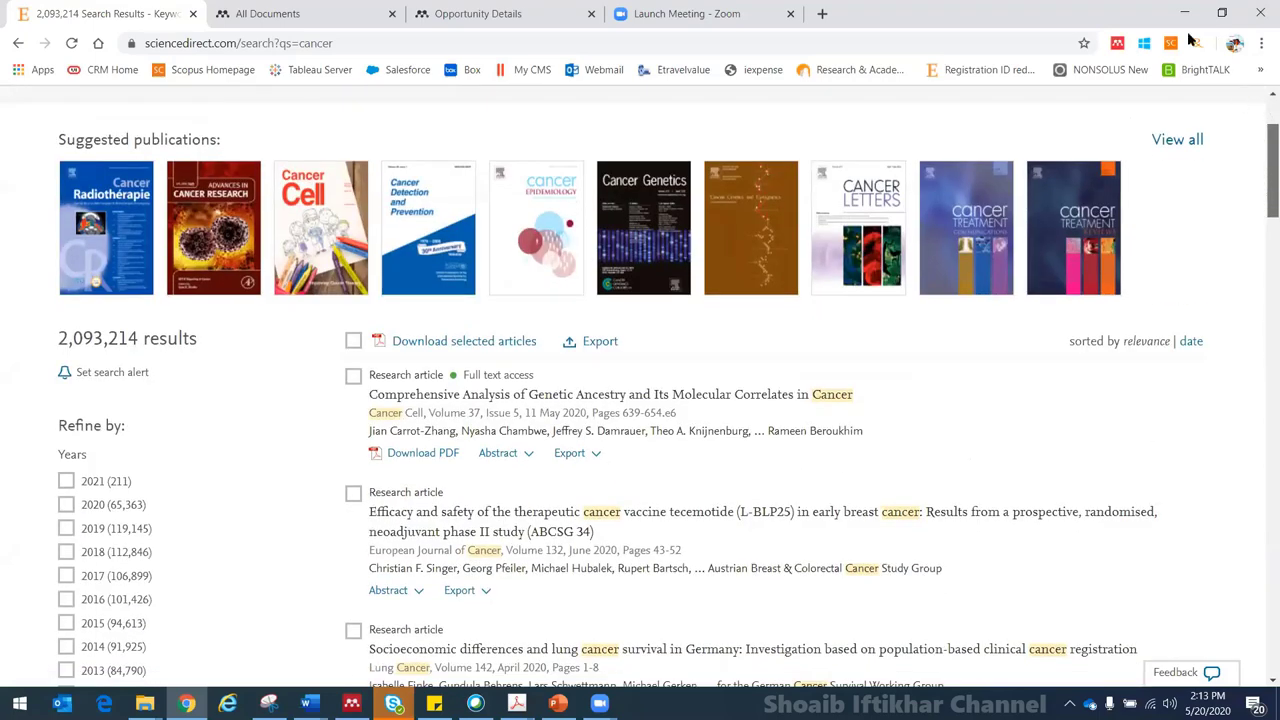
Open the Mendeley Web Importer, look over the detected references, and select "Cancer incidence in the Wielkopolska region as compared to Europe" for My library.
left_click(1119, 45)
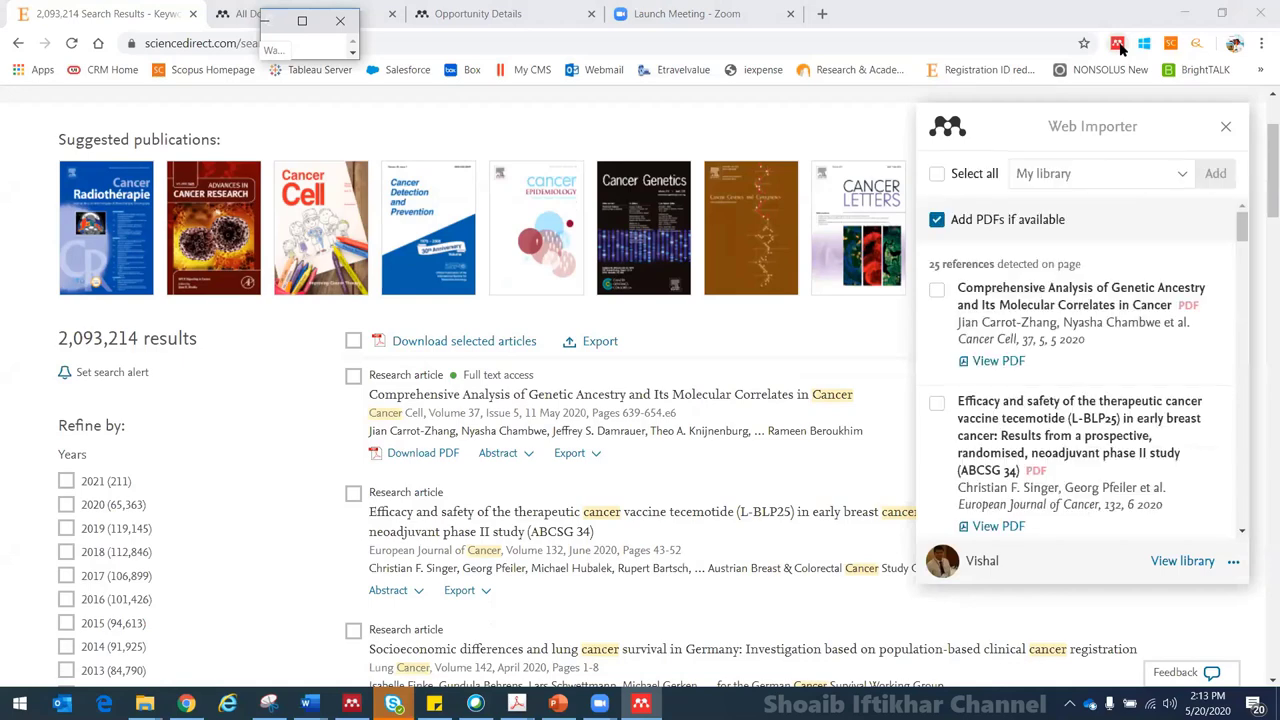
left_click_drag(1242, 227, 1242, 521)
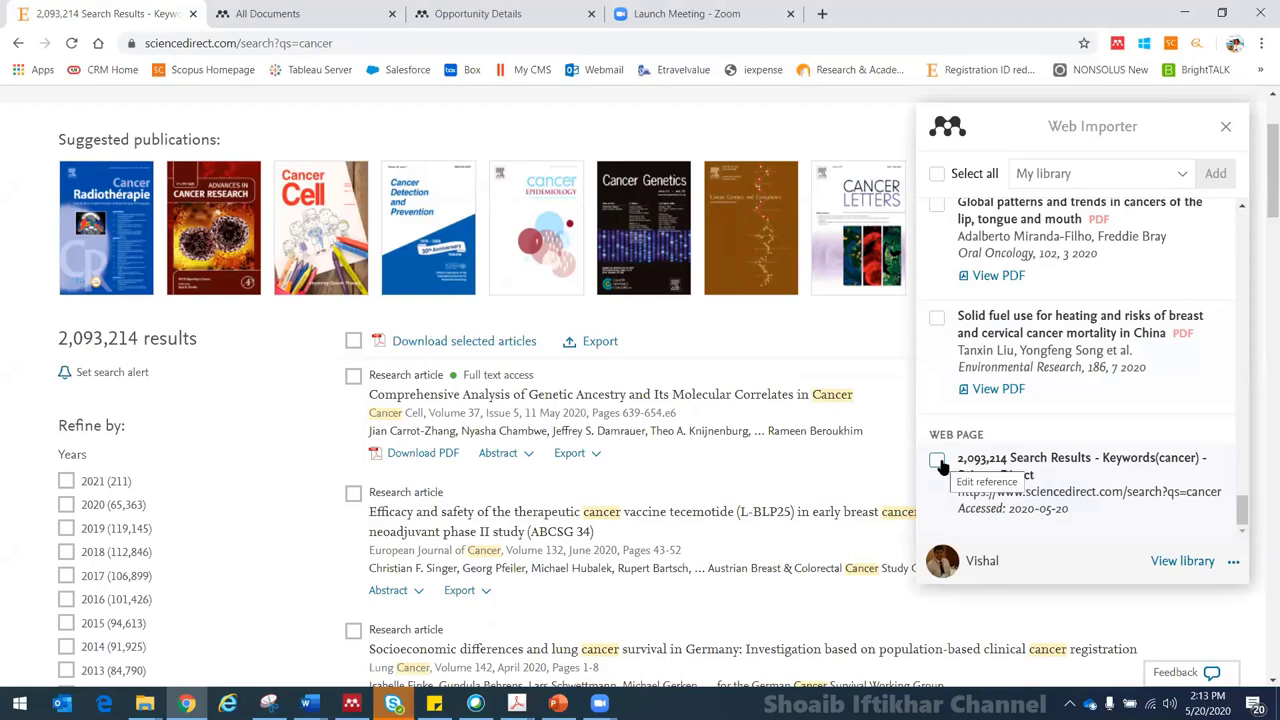
left_click_drag(1240, 515, 1236, 208)
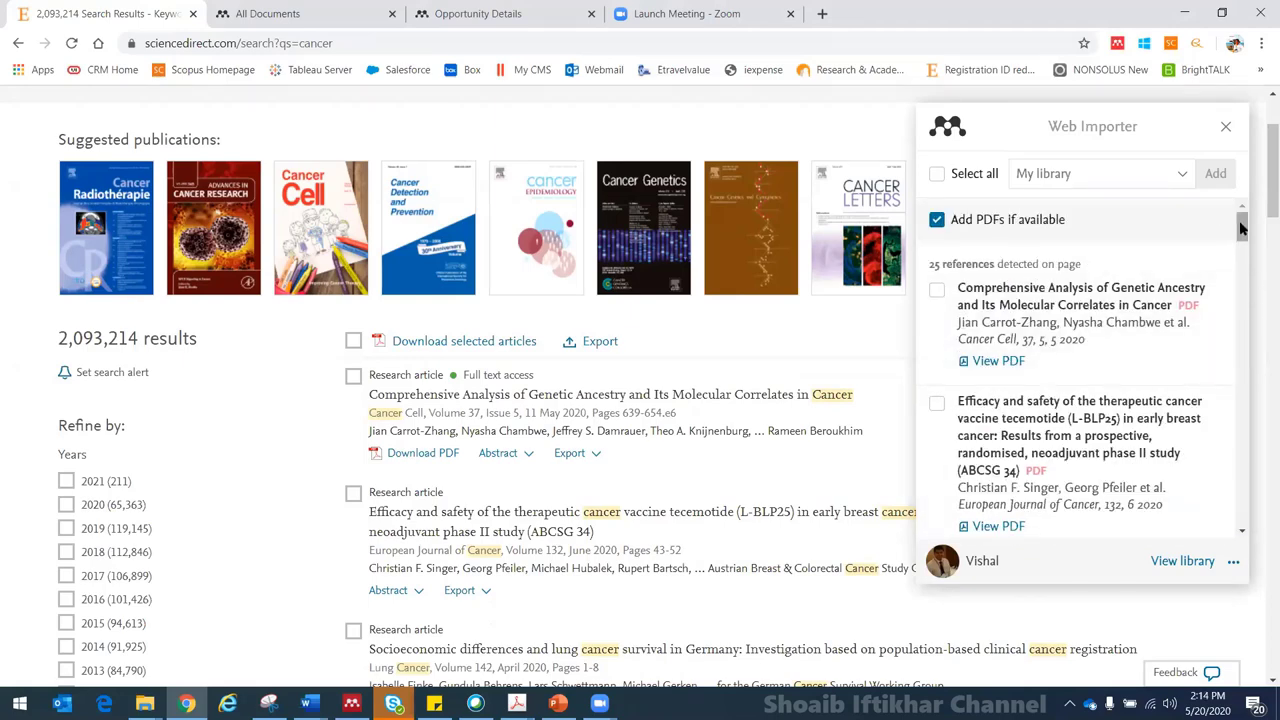
scroll(1240, 270, "down", 10)
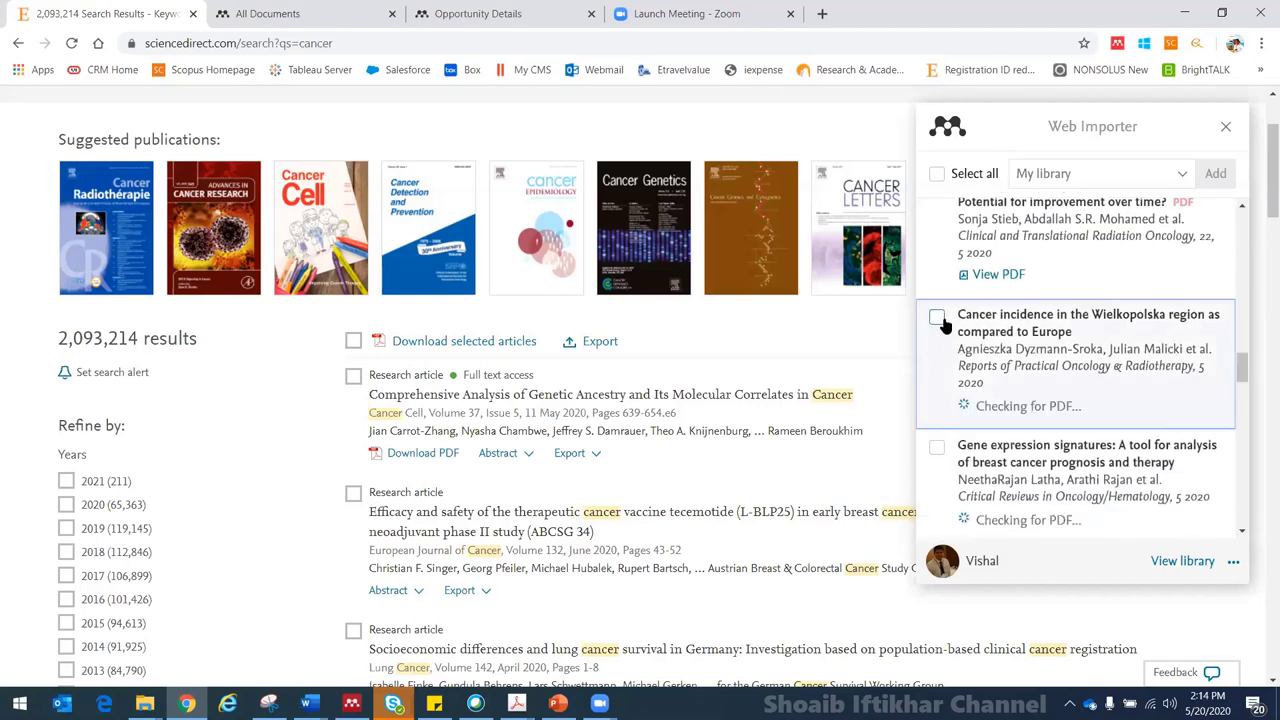
left_click(937, 317)
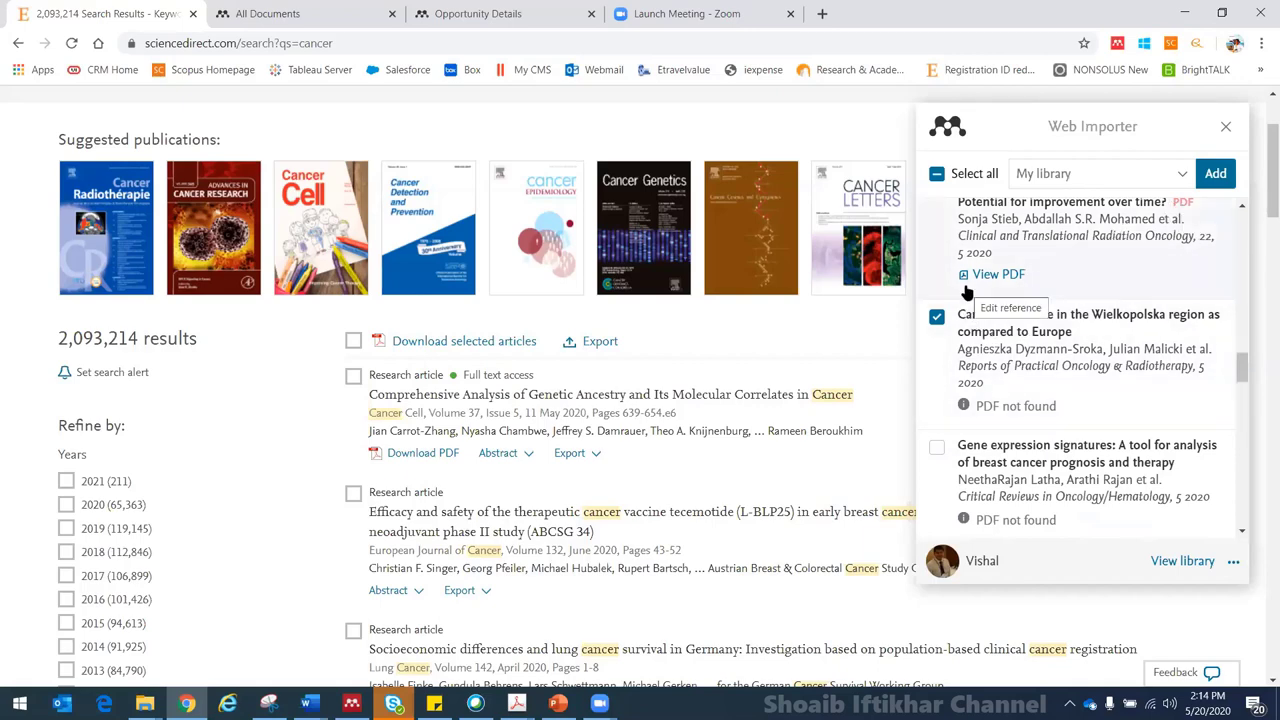
left_click_drag(1240, 363, 1222, 190)
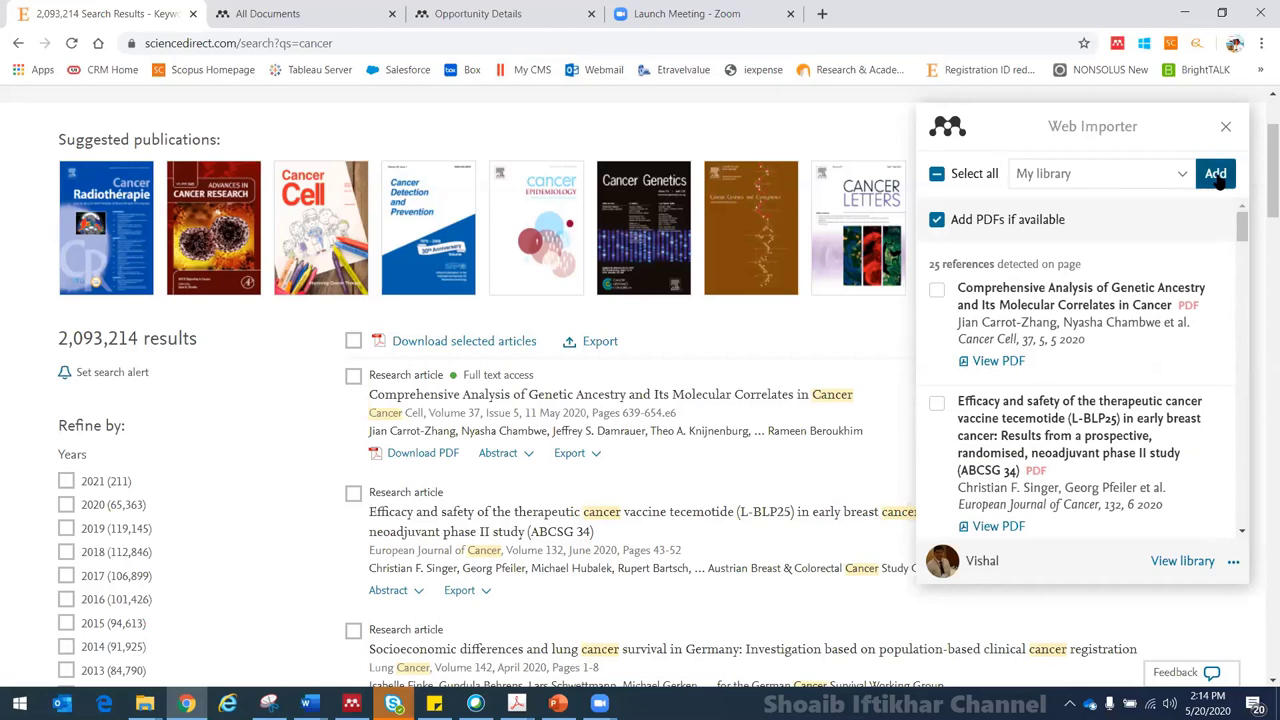
Switch to Mendeley Desktop, review the recently added documents, and view the details of "Coping up with children having Autism: A Parent's Guide".
left_click(351, 703)
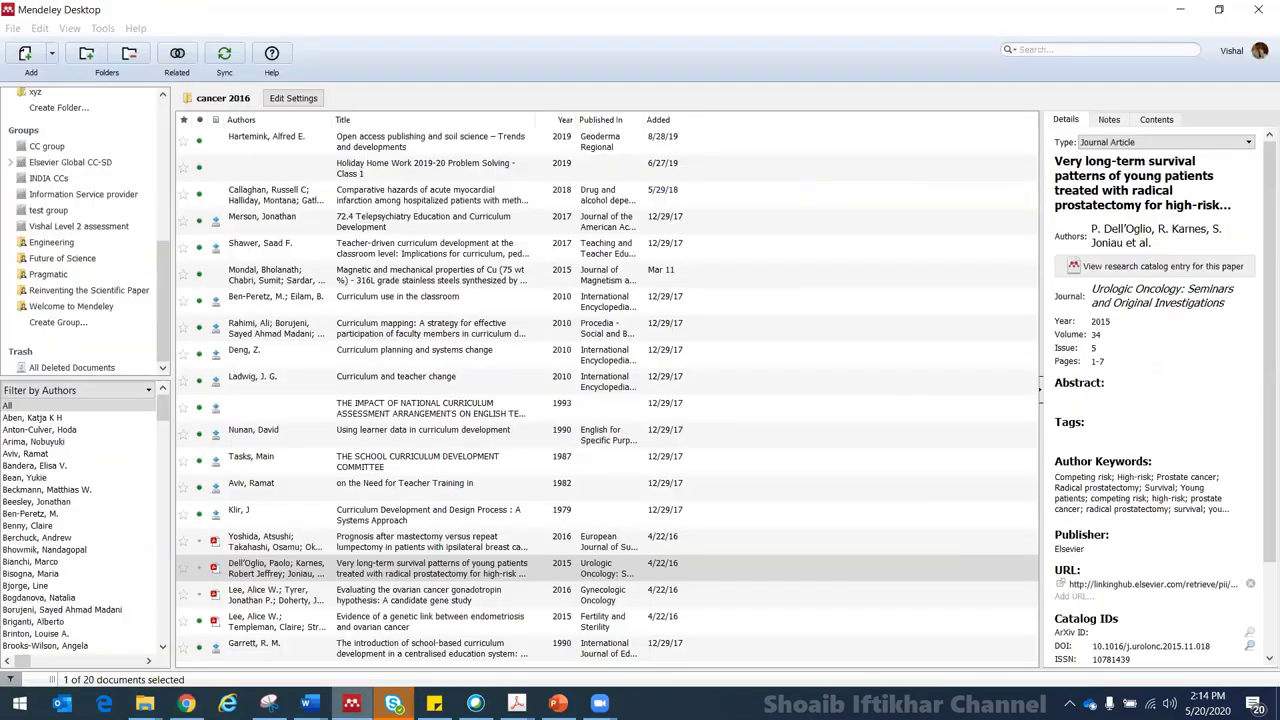
left_click_drag(161, 294, 166, 133)
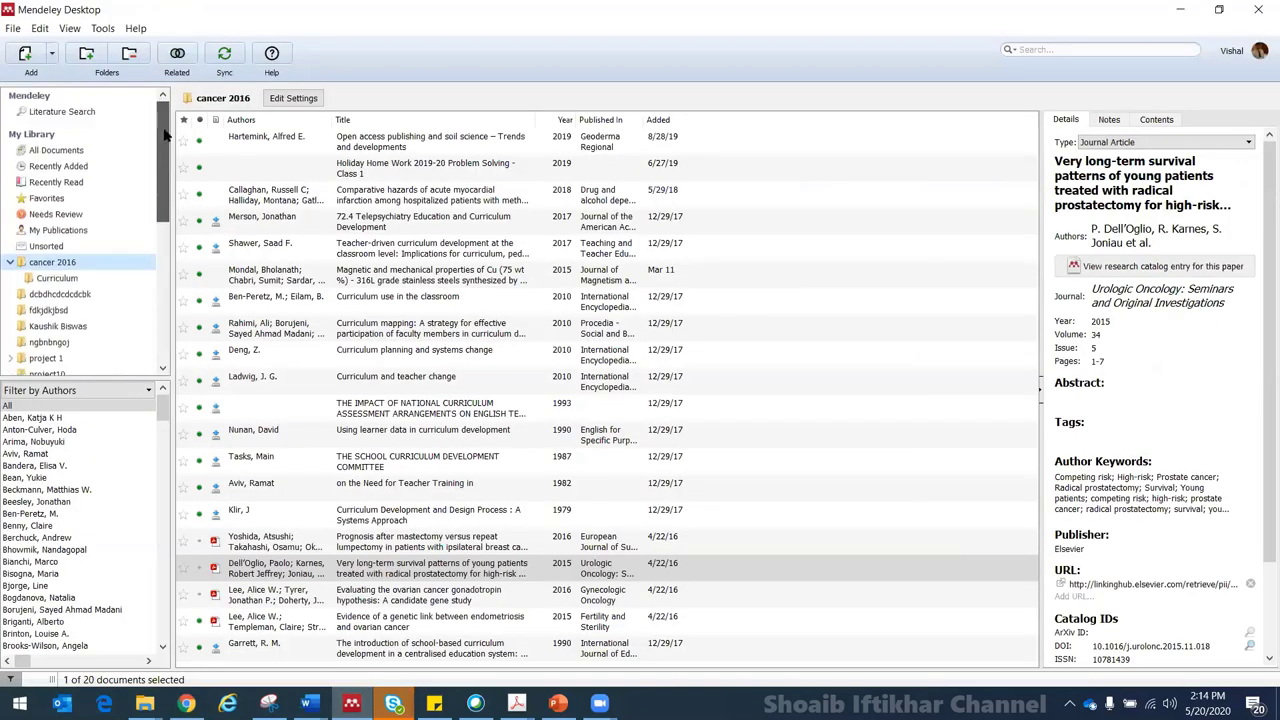
left_click(74, 167)
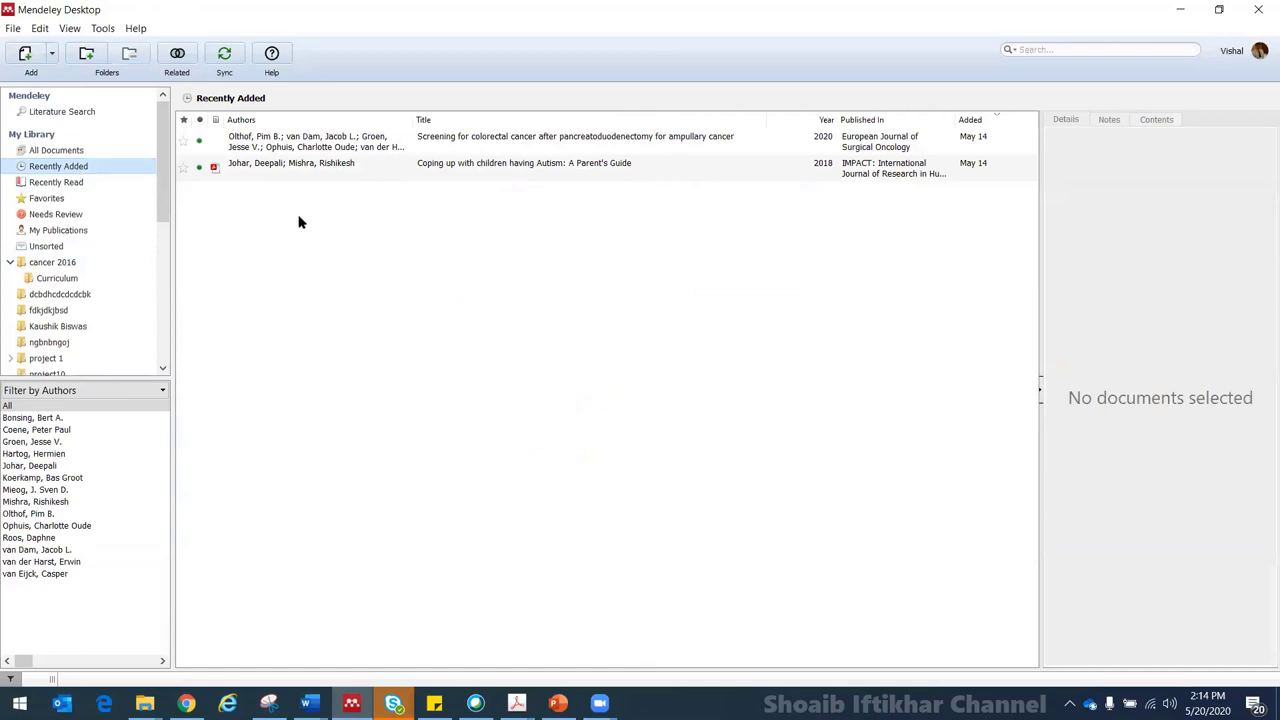
left_click(285, 170)
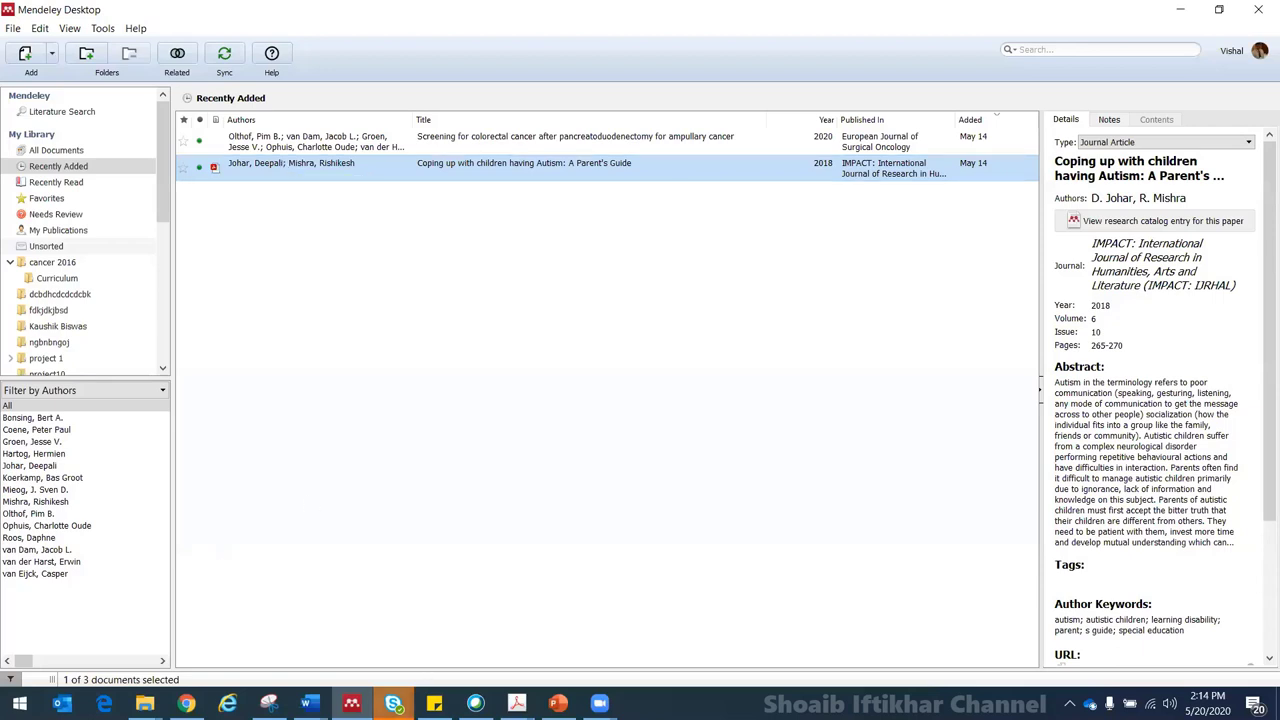
Switch to Document3 in Word, create a new blank document from it, and dismiss Document Recovery with the recovered files removed.
mouse_move(390, 705)
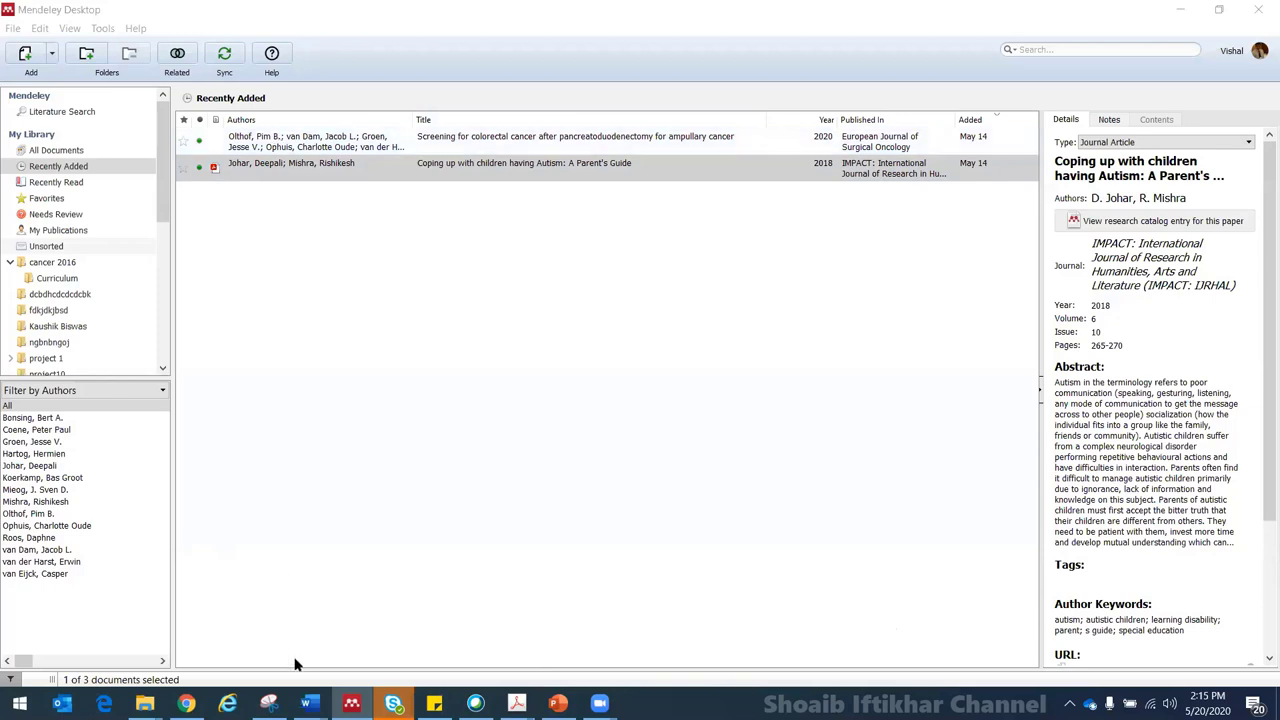
left_click(309, 703)
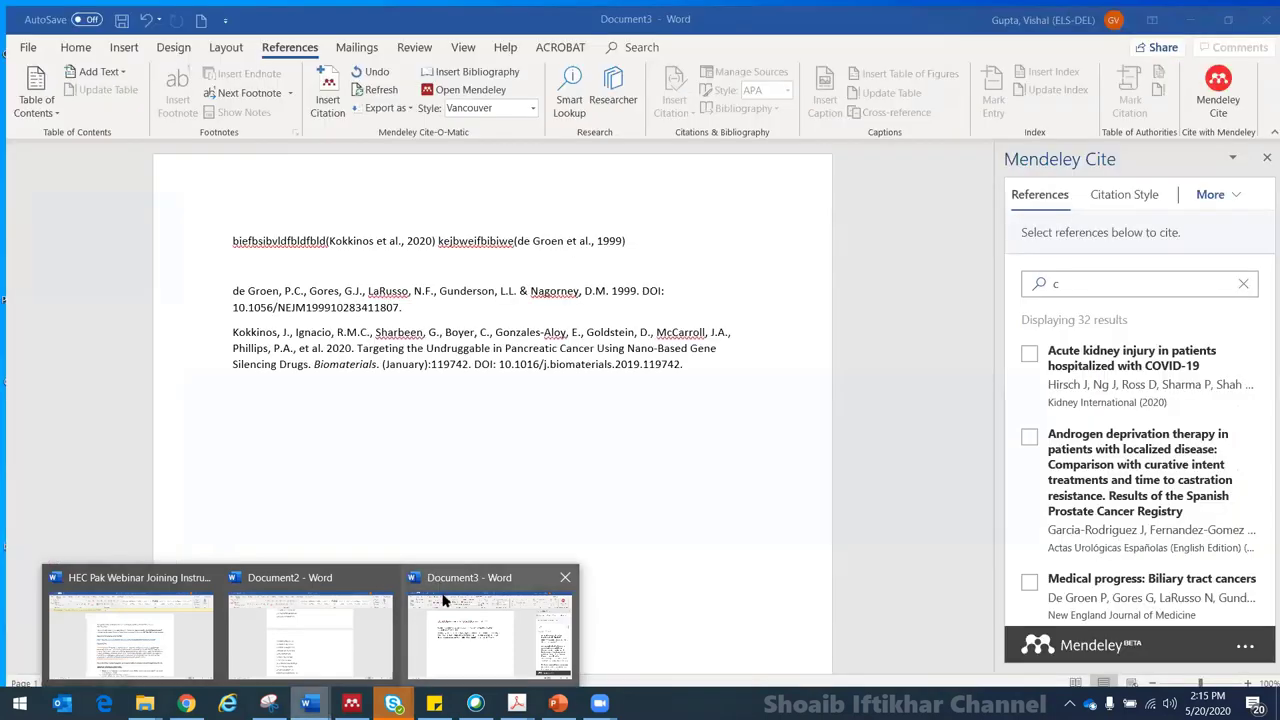
left_click(446, 600)
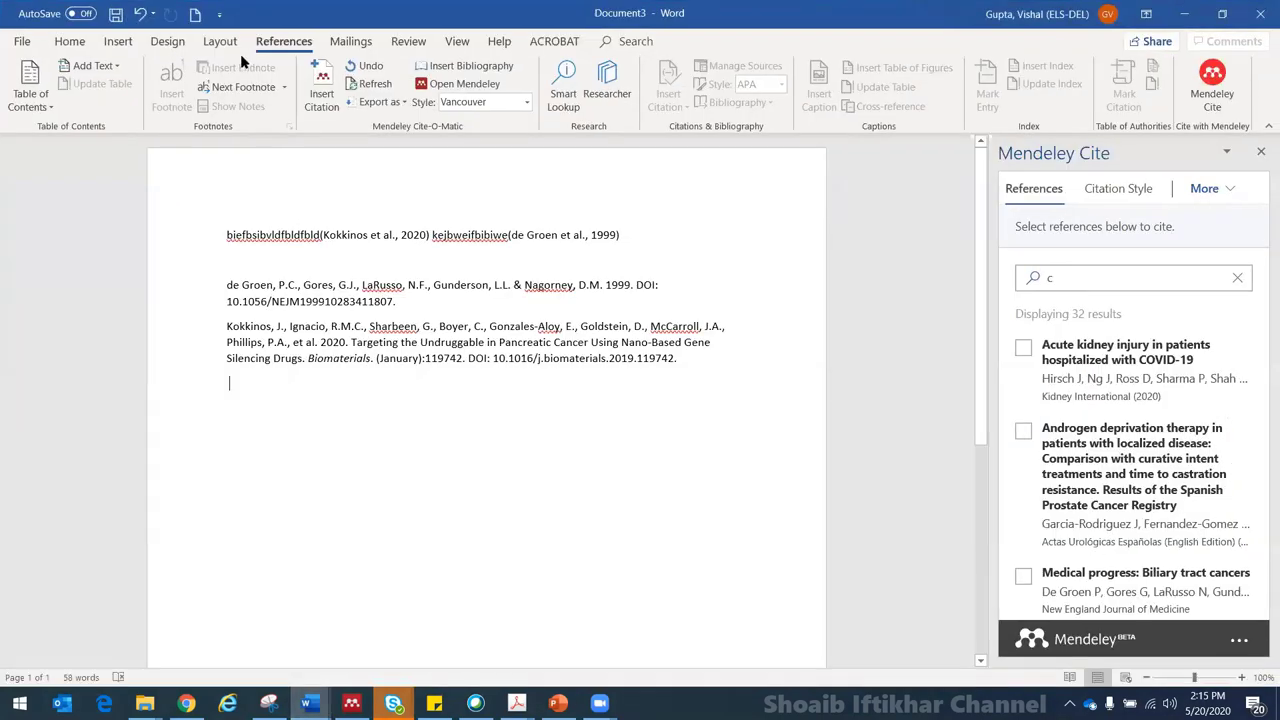
left_click(195, 14)
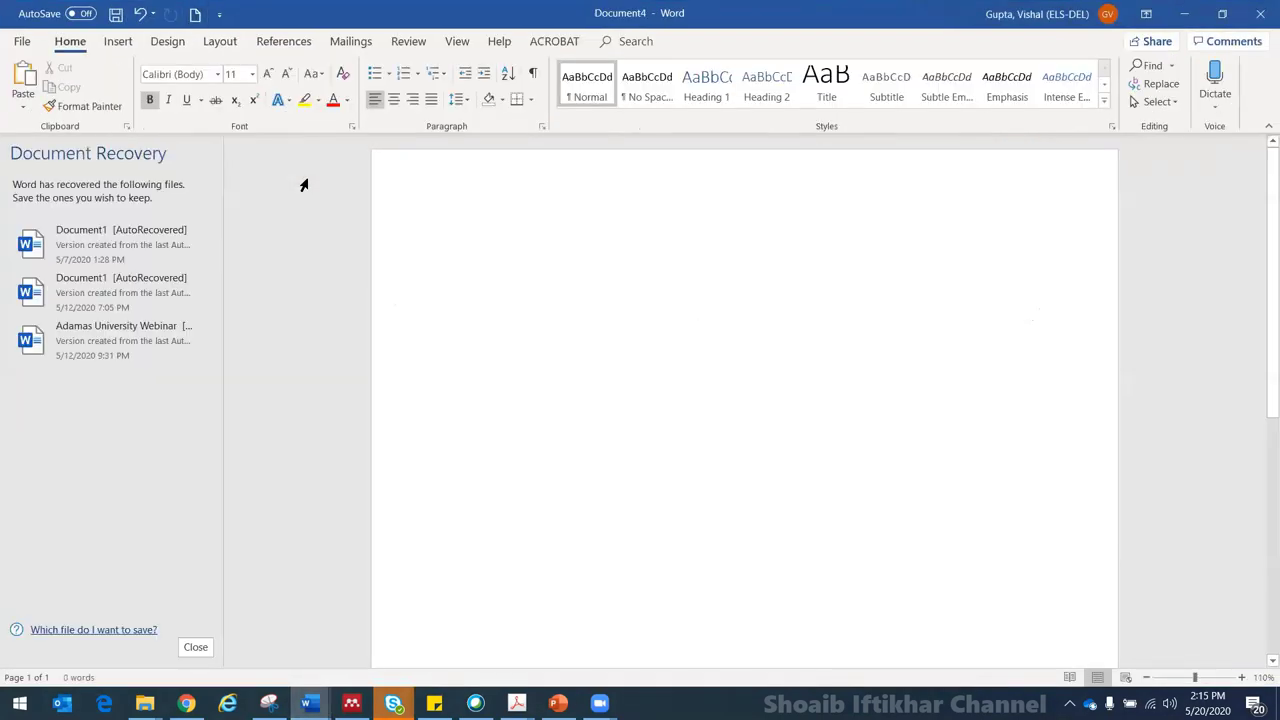
left_click(197, 650)
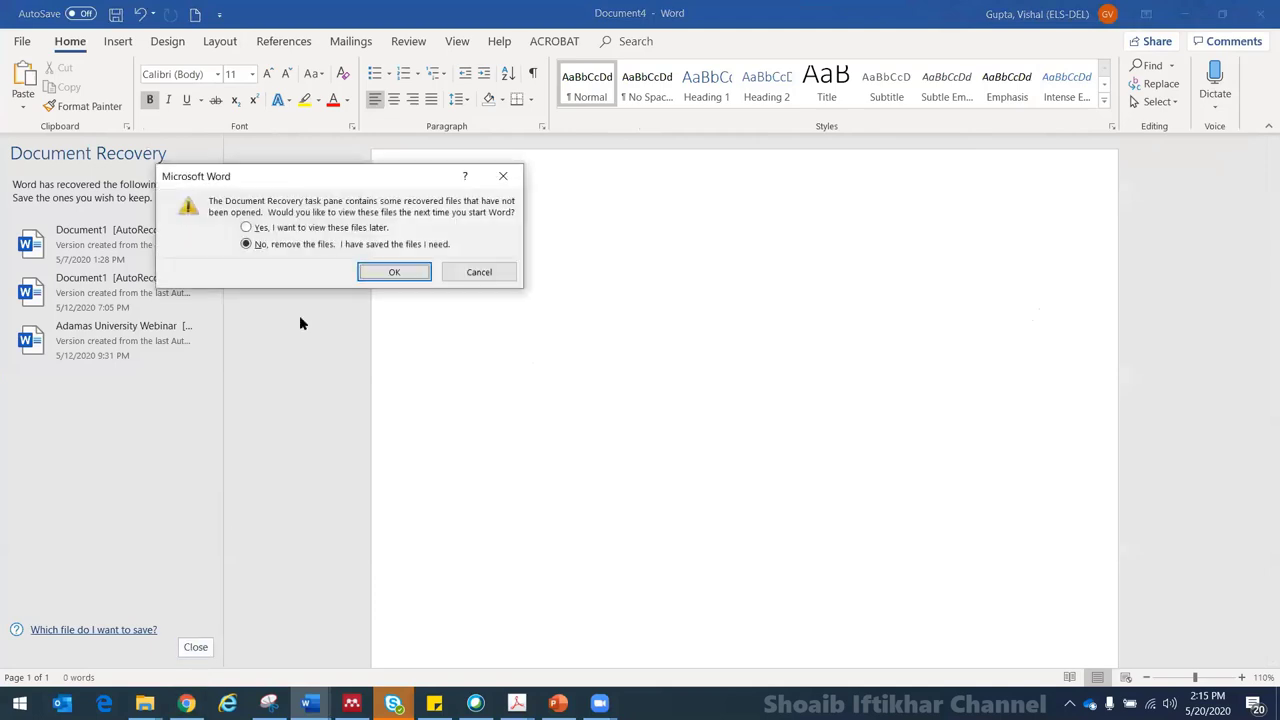
left_click(368, 275)
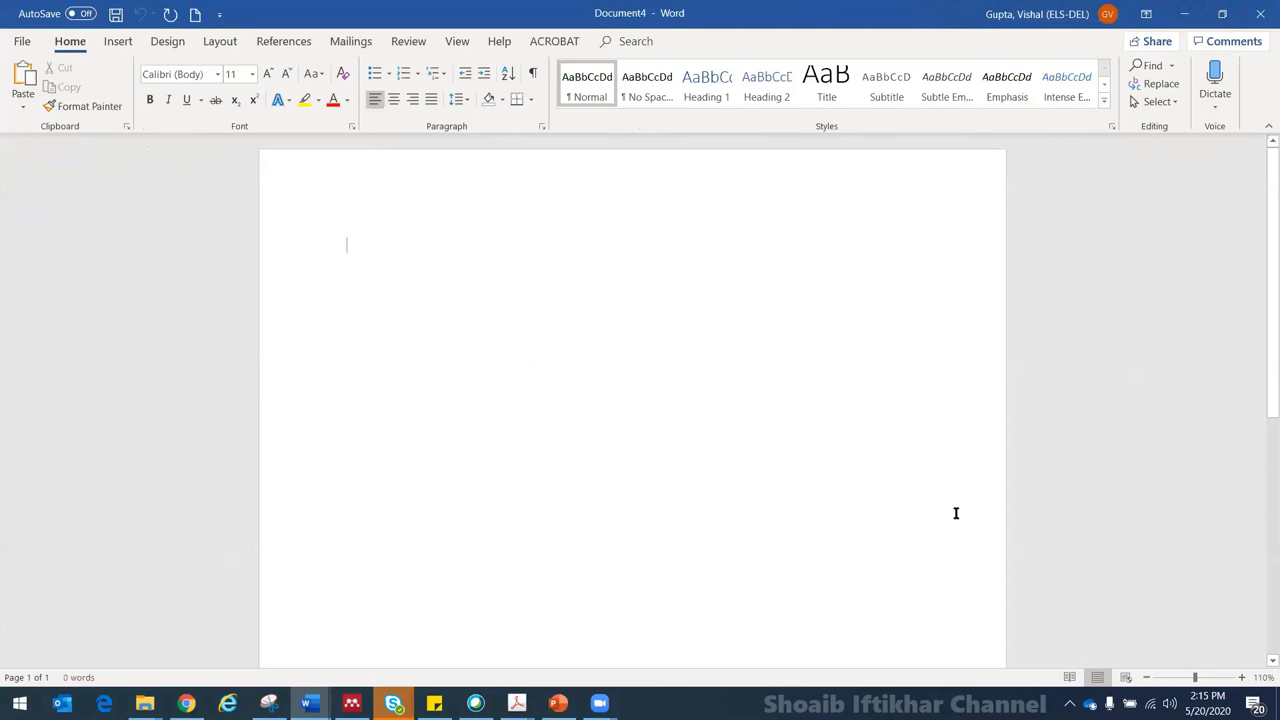
left_click(1147, 677)
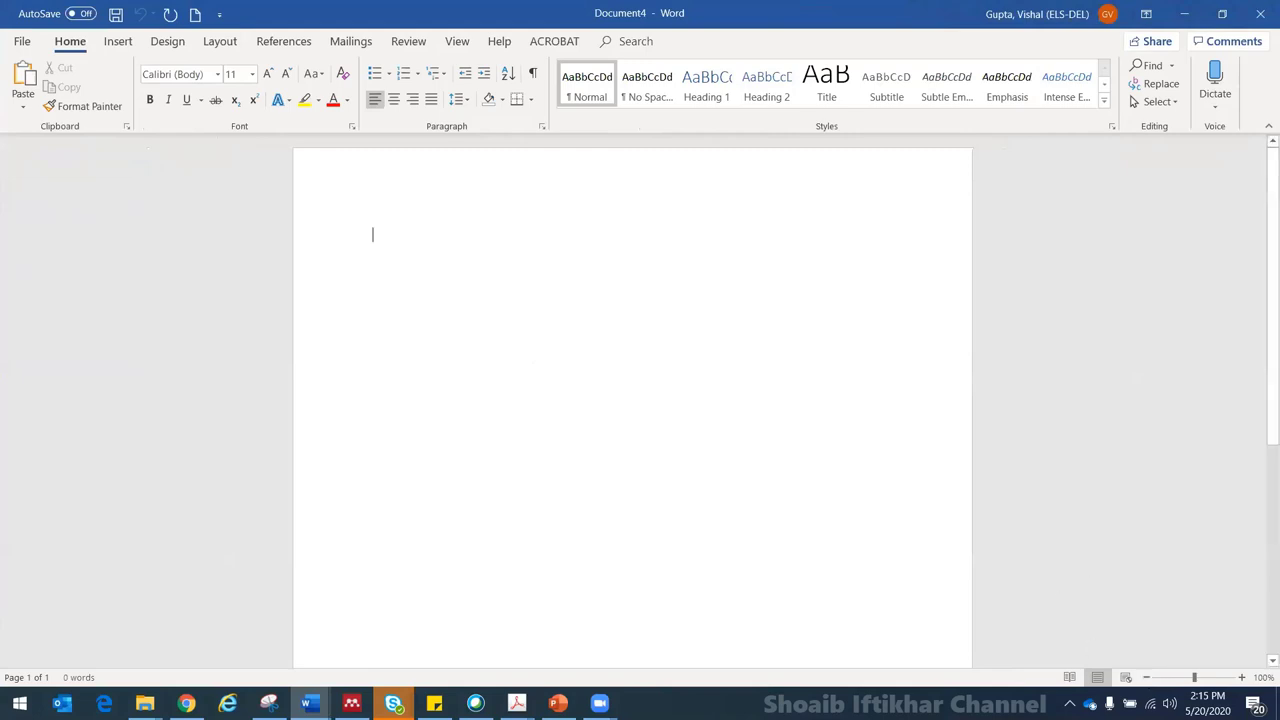
Enter the text "Kjbvlkvjbkvbkvbfbv" and insert a Mendeley citation after it for the Prognosis after mastectomy paper from the cancer 2016 folder.
type("kjbvlkvjbkvbkvbfbv")
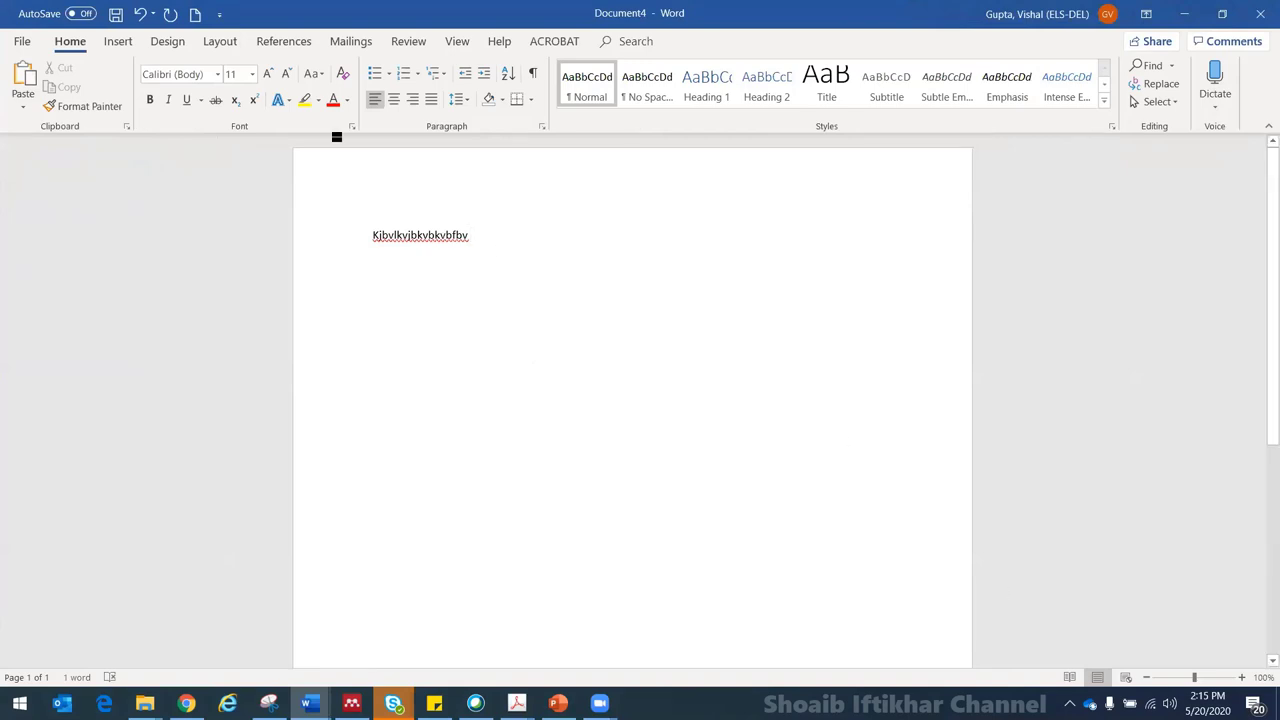
left_click(282, 46)
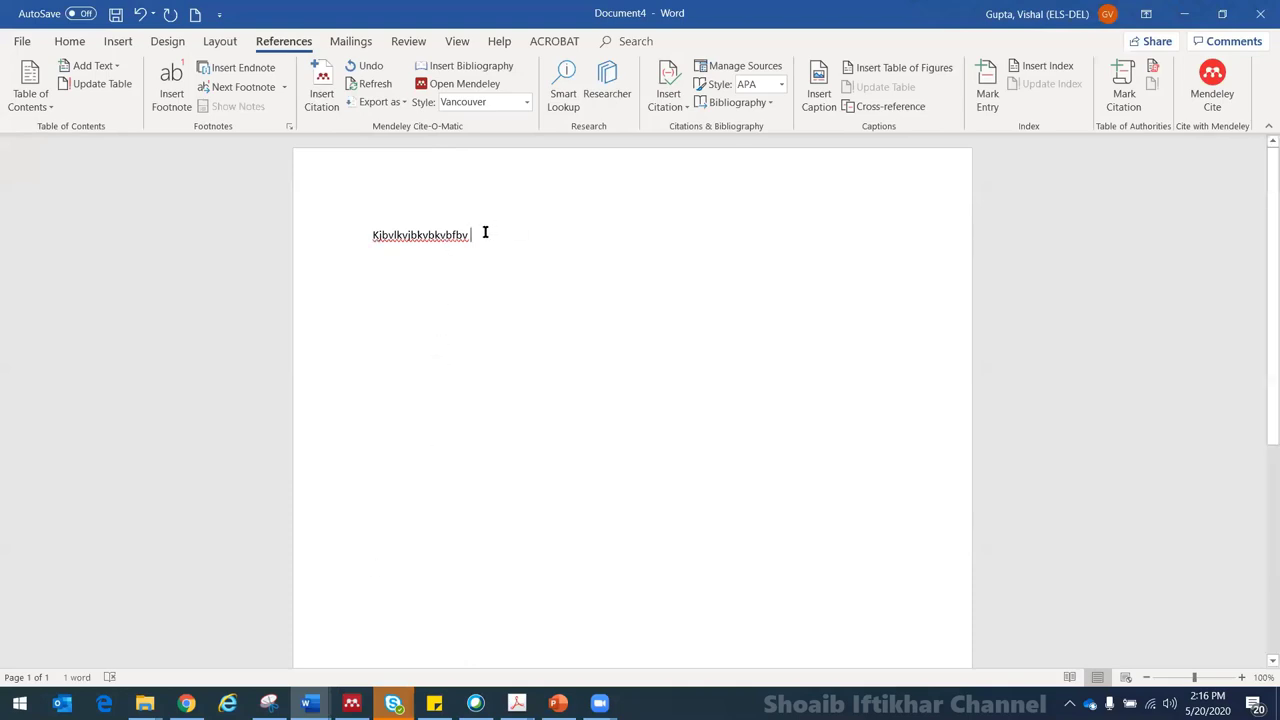
left_click(328, 105)
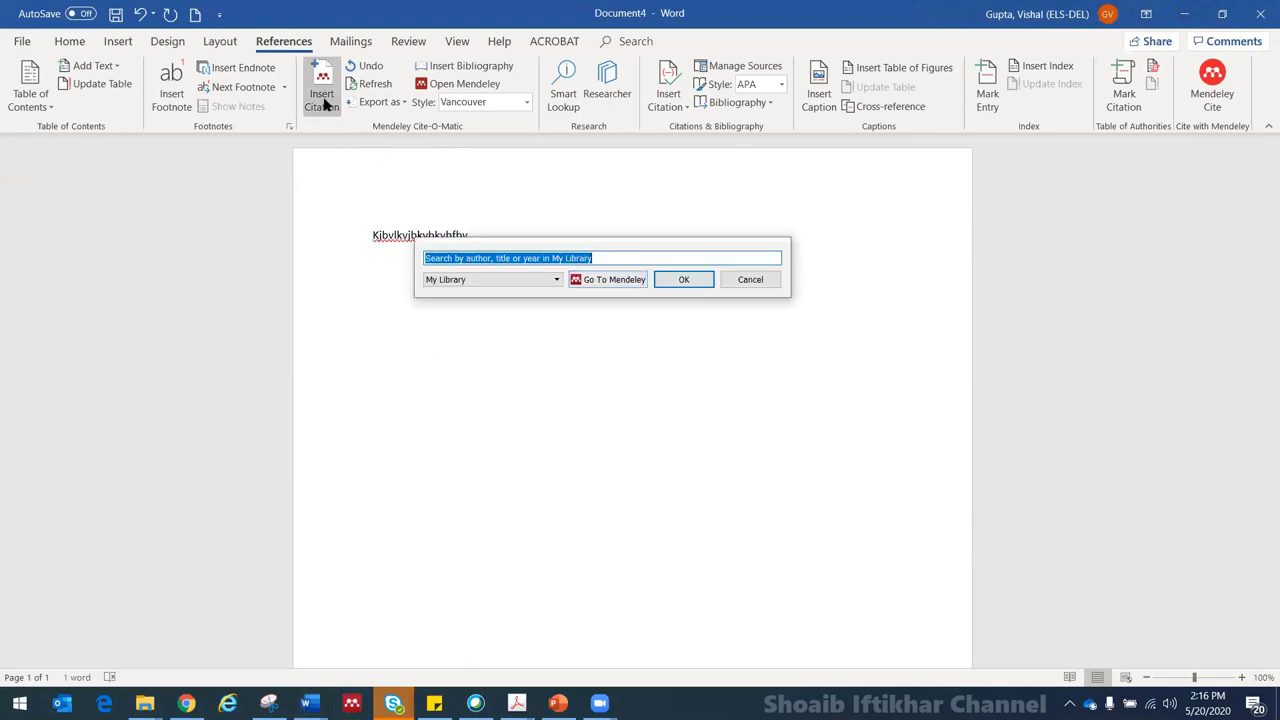
left_click(598, 280)
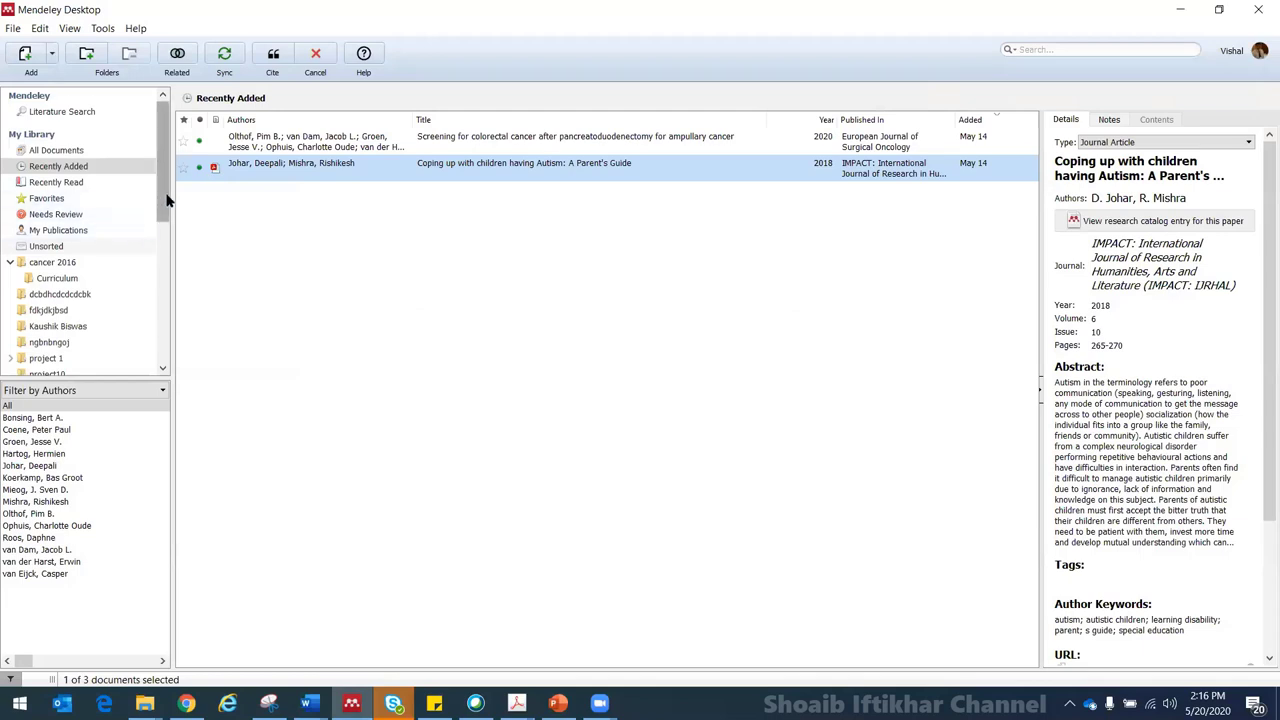
scroll(72, 193, "down", 3)
left_click(60, 177)
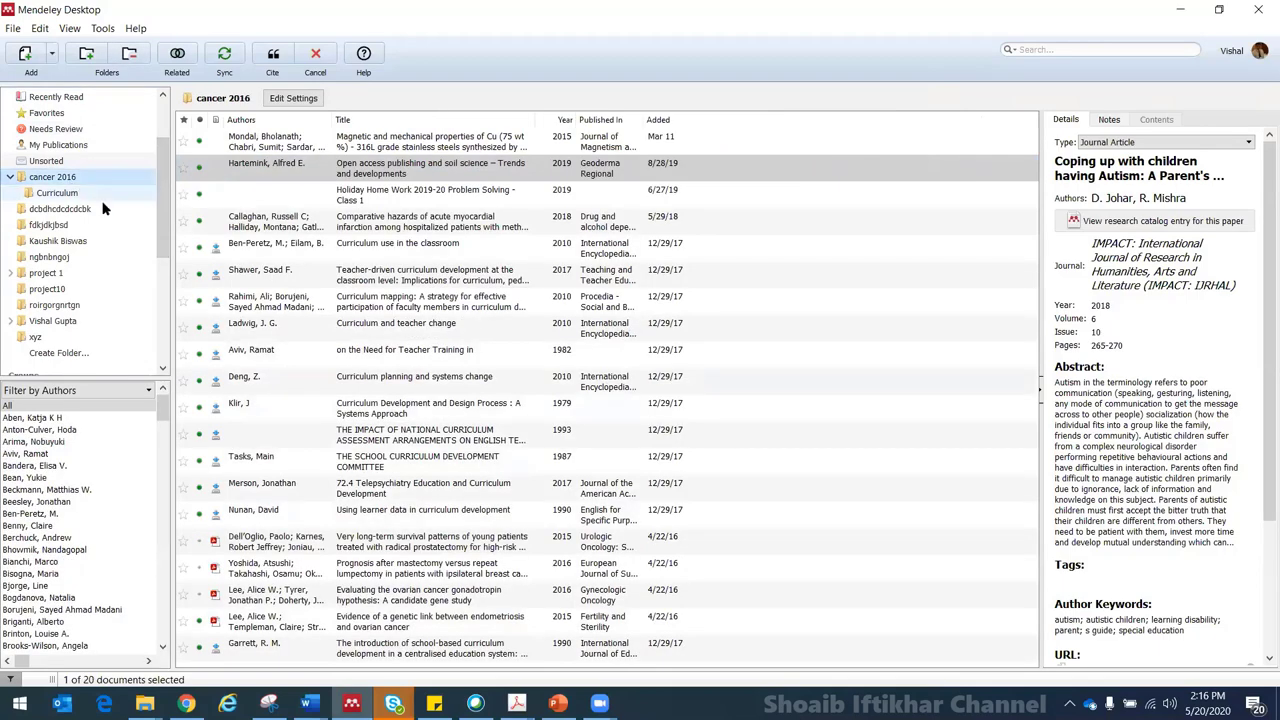
left_click(381, 547)
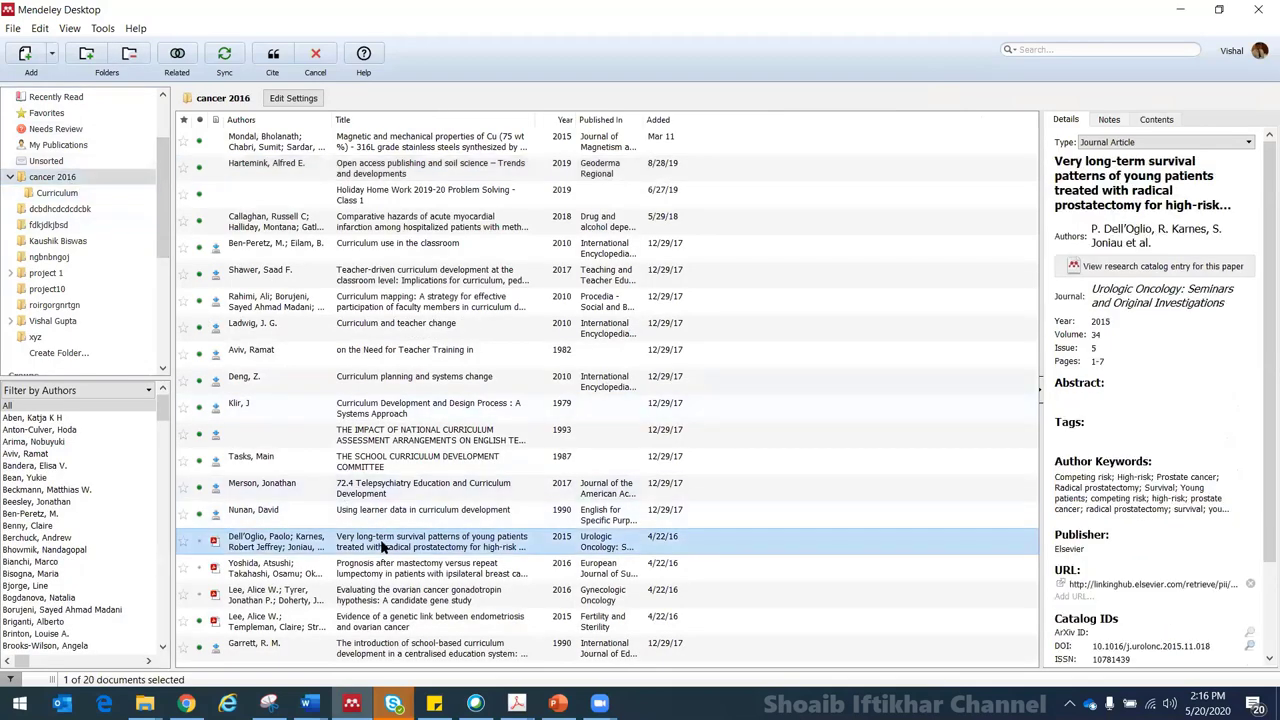
left_click(418, 564)
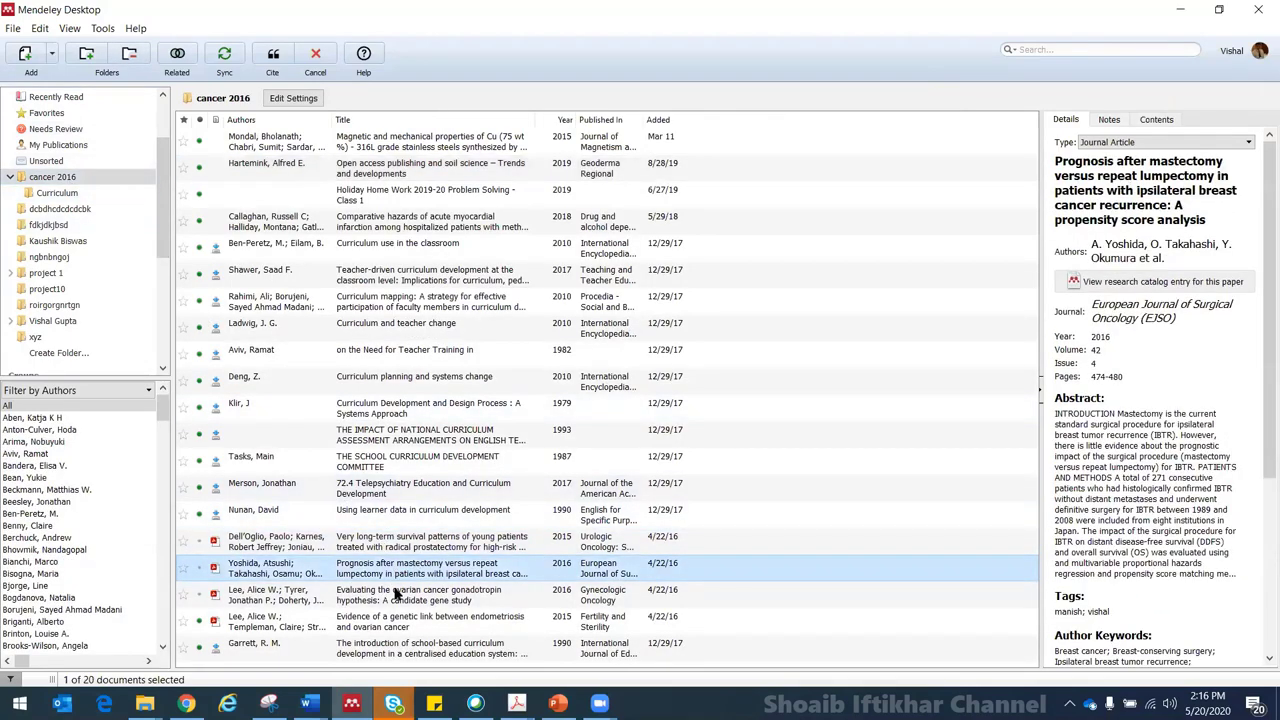
left_click(273, 57)
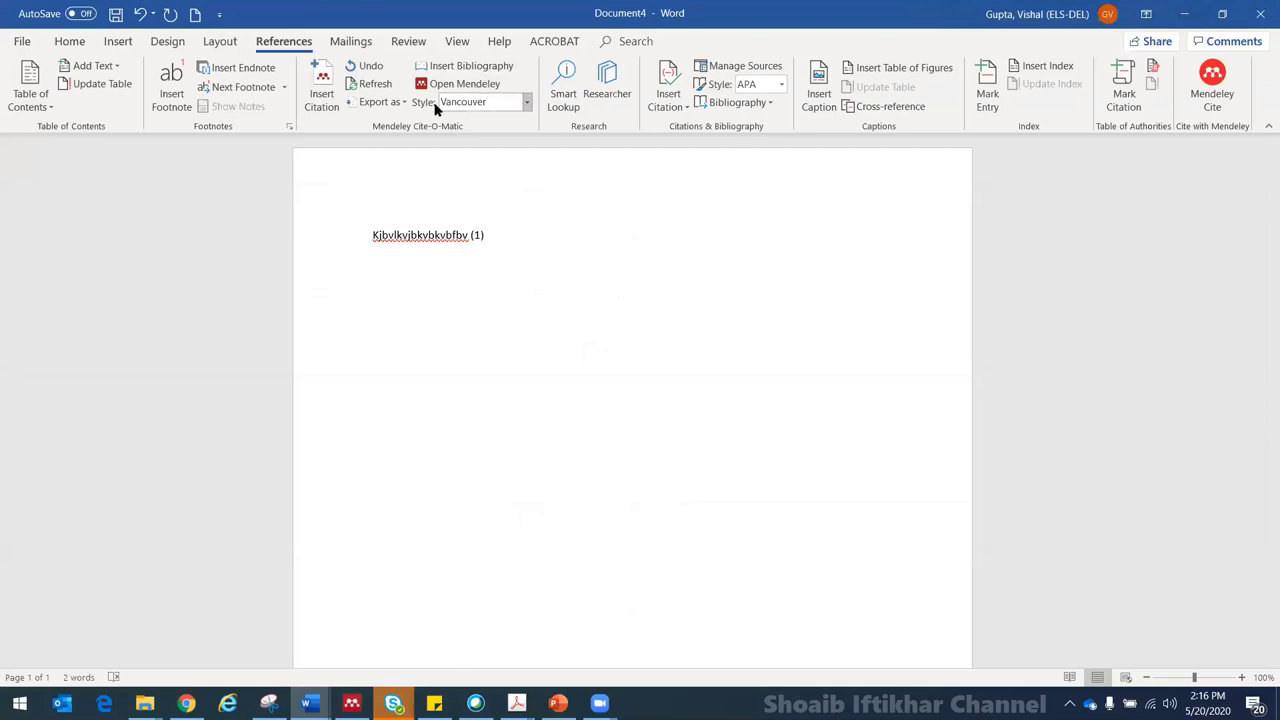
Change the Mendeley citation style to American Psychological Association 6th edition and add the text "jcbjcbhcbldhiscc" after the citation.
left_click(526, 103)
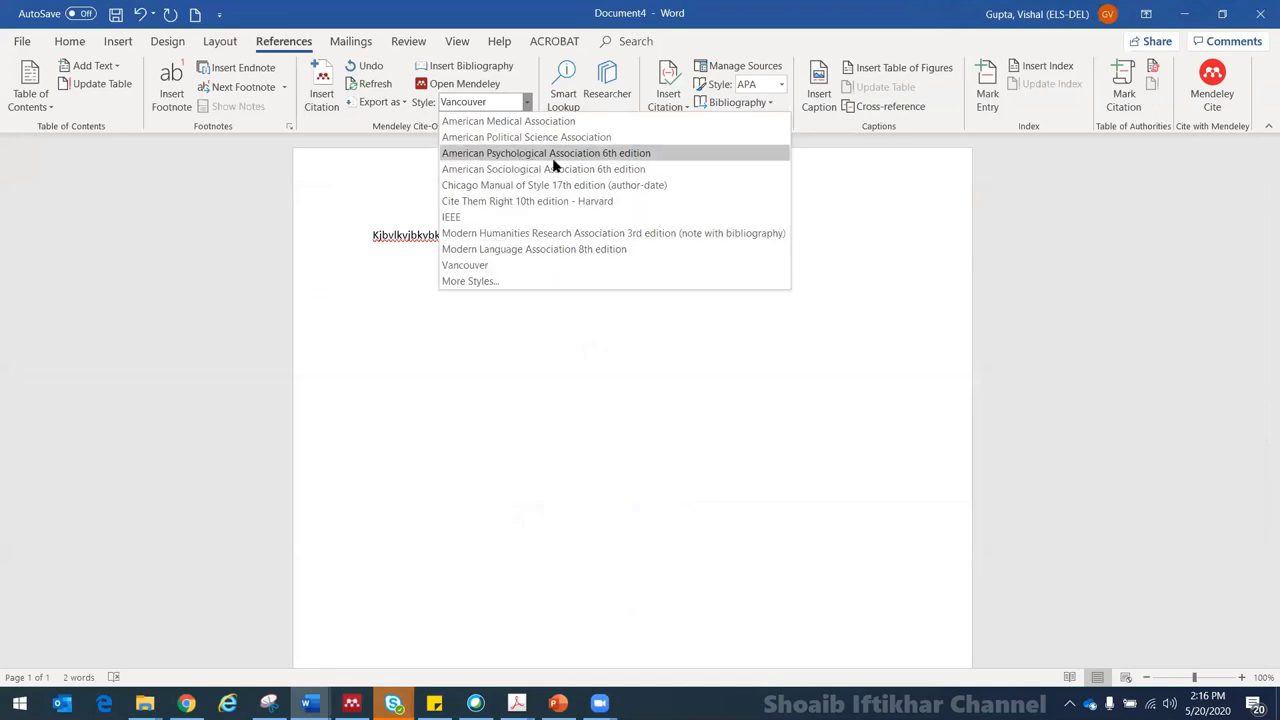
left_click(641, 155)
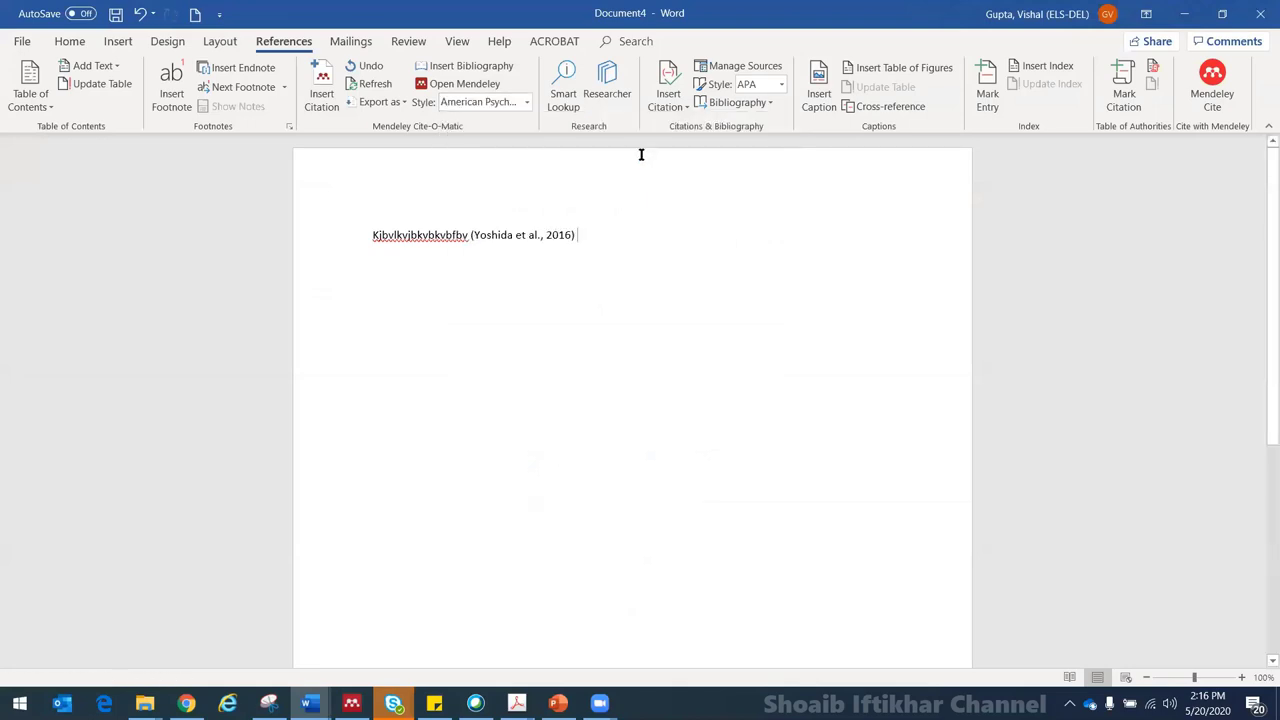
type("jcbjcbhcbldhiscc")
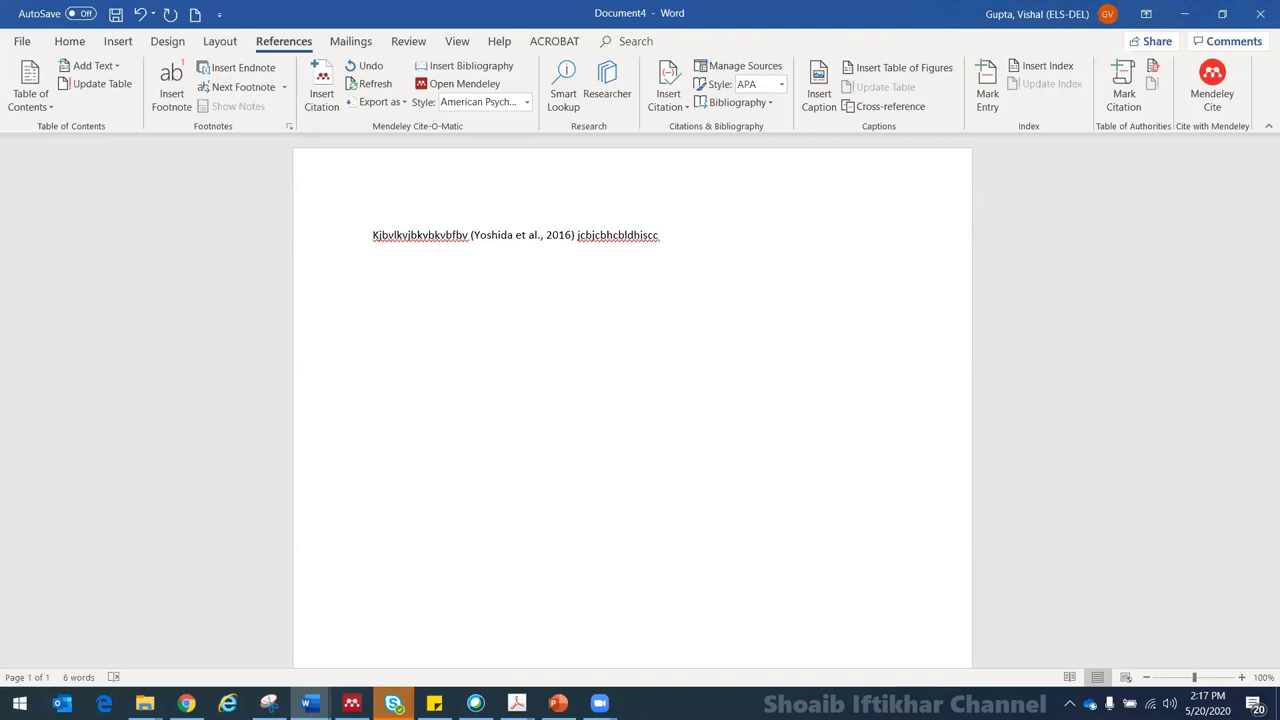
Insert one Mendeley citation after the new text for the "Very long-term survival patterns" and "Evaluating the ovarian cancer gonadotropin hypothesis" papers from the cancer 2016 folder.
left_click(321, 88)
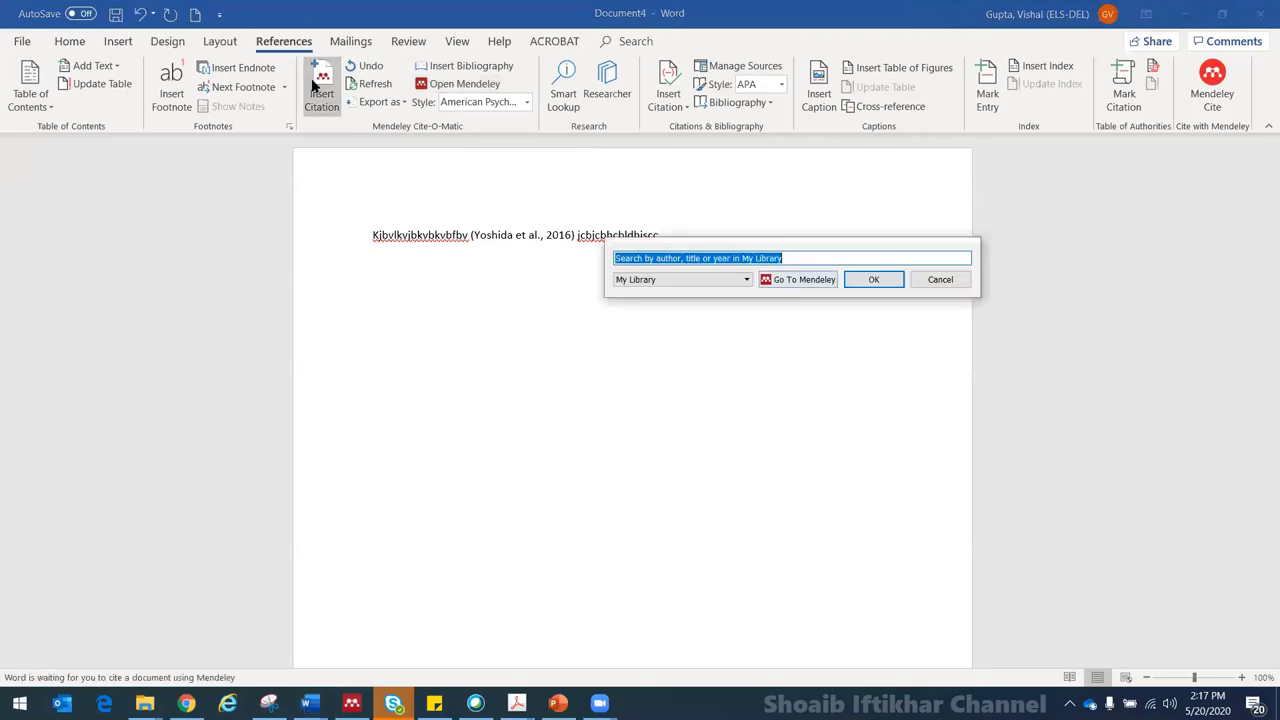
left_click(804, 279)
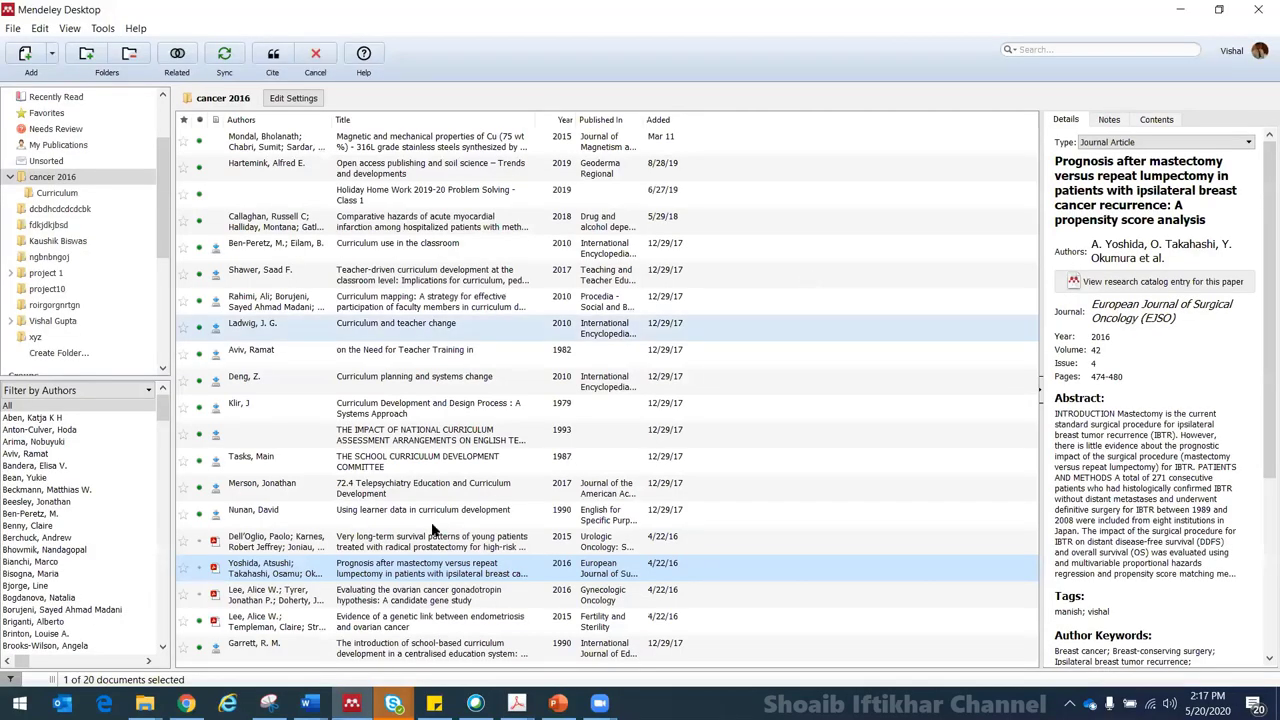
left_click(388, 546)
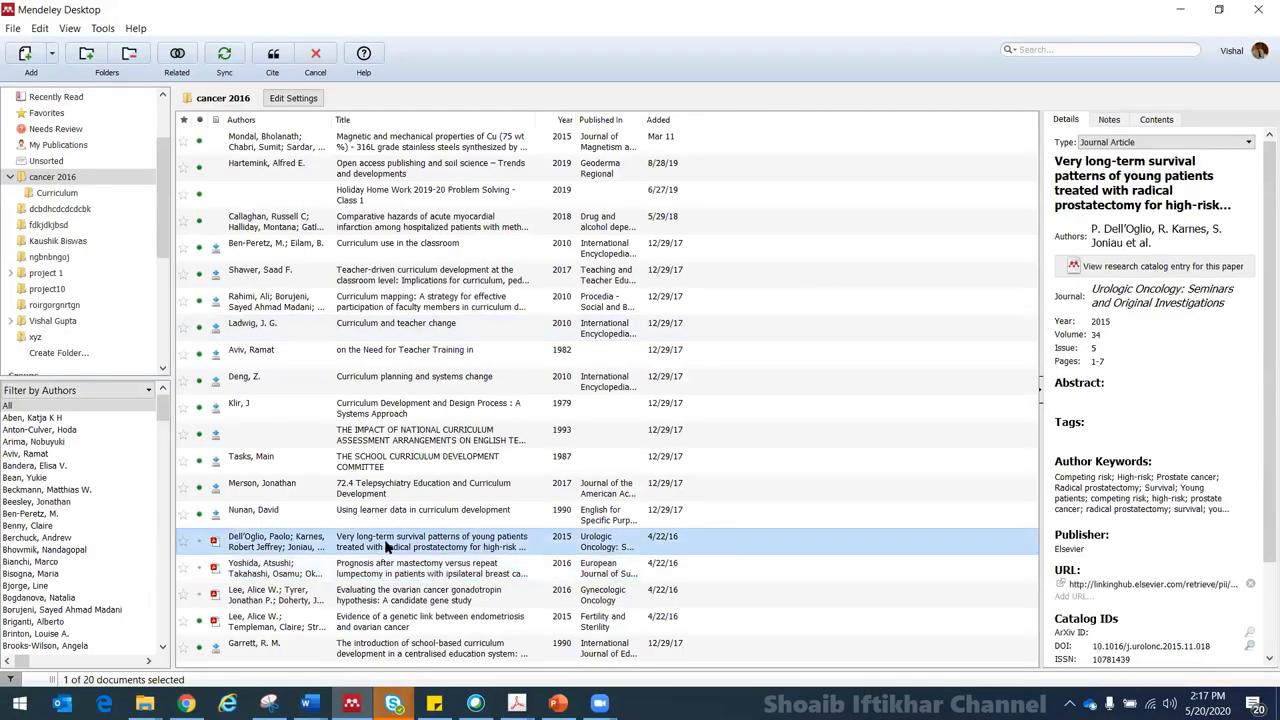
left_click(380, 595, "ctrl")
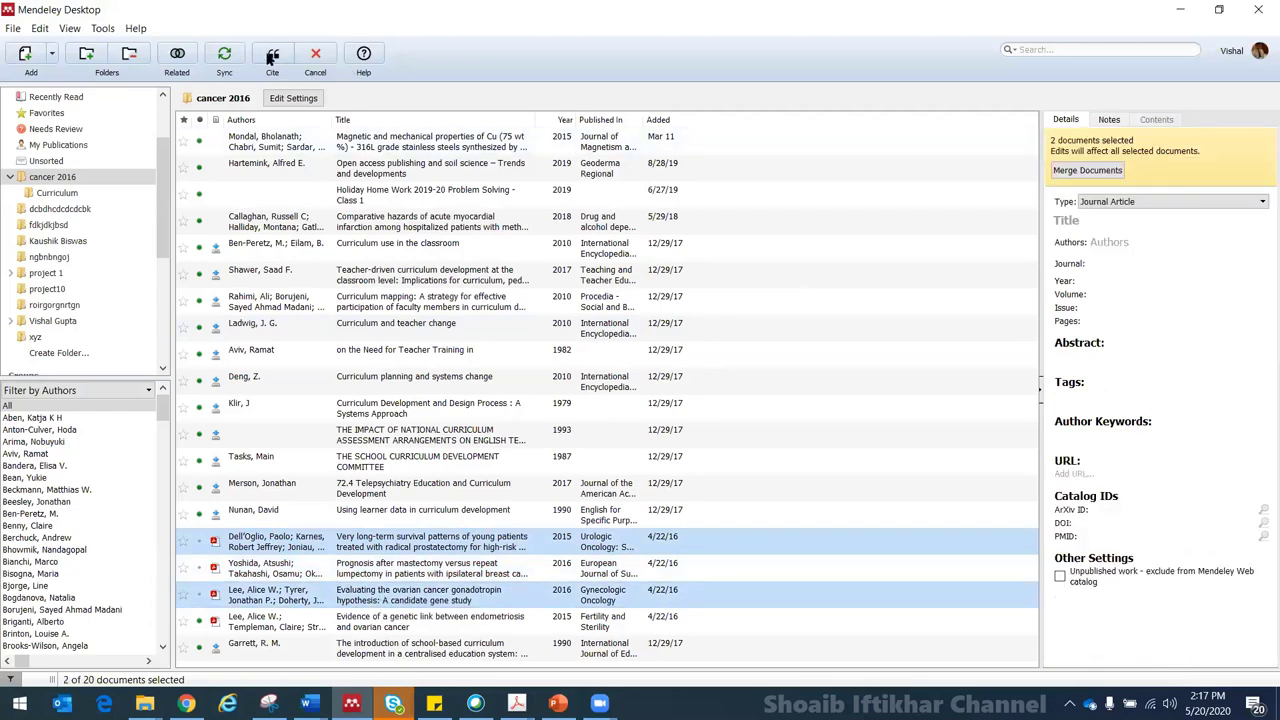
left_click(272, 57)
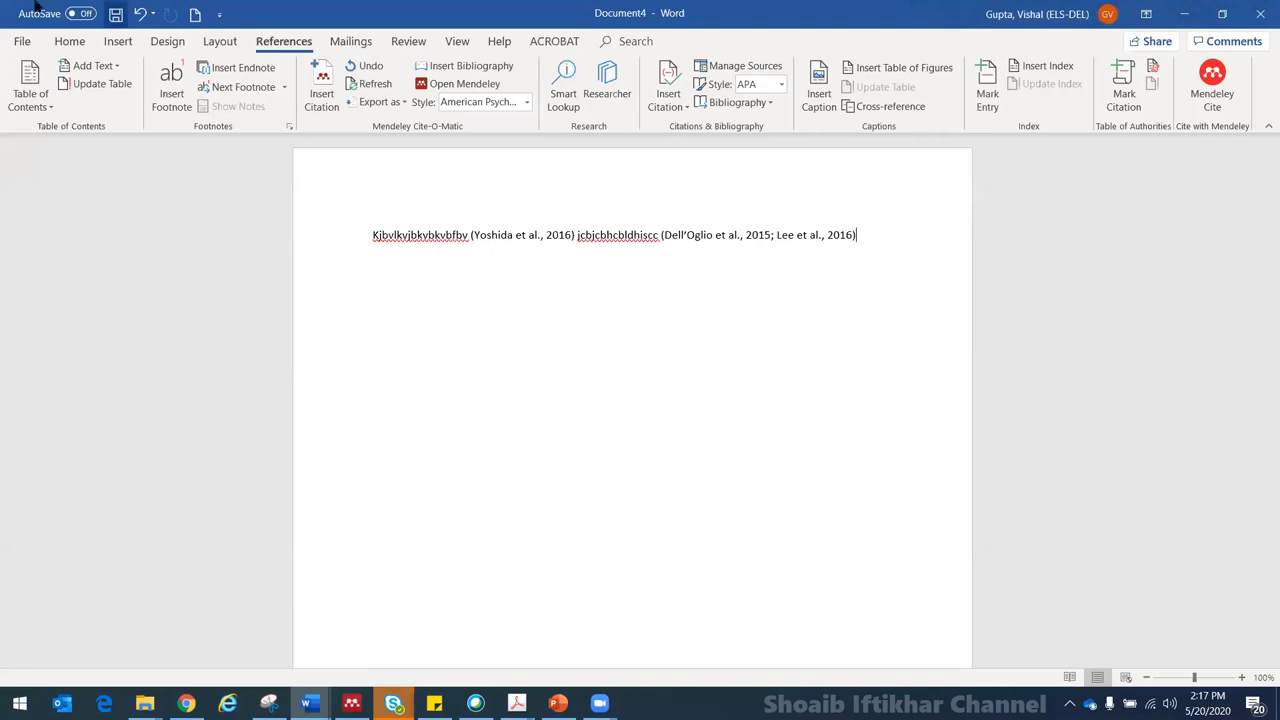
Insert the Mendeley bibliography two lines below the text and change the citation style to IEEE.
key("Return")
key("Return")
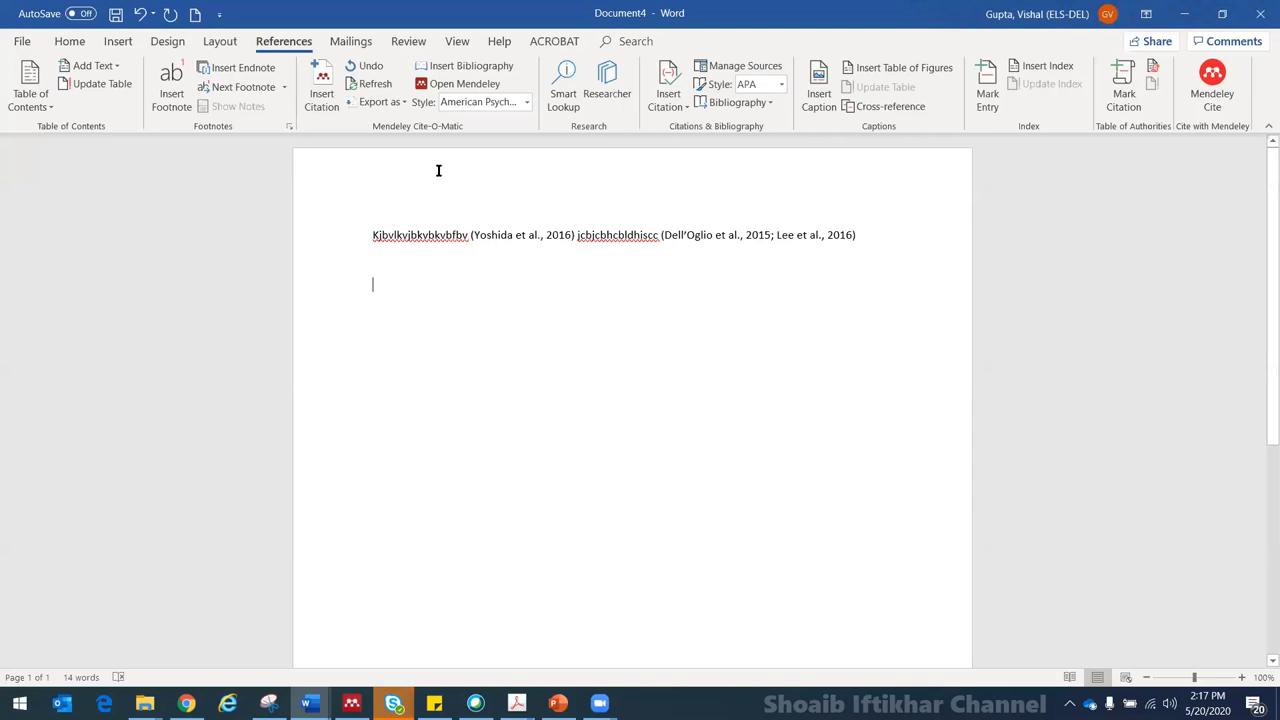
left_click(480, 66)
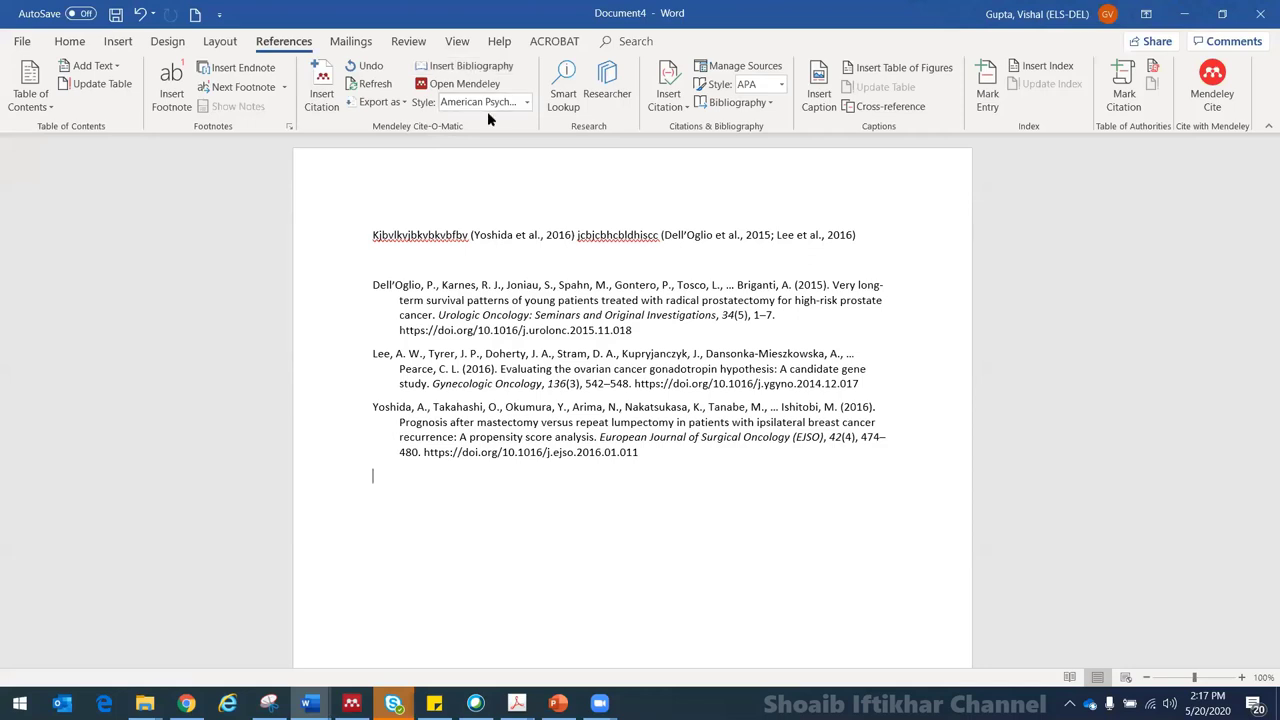
left_click(505, 103)
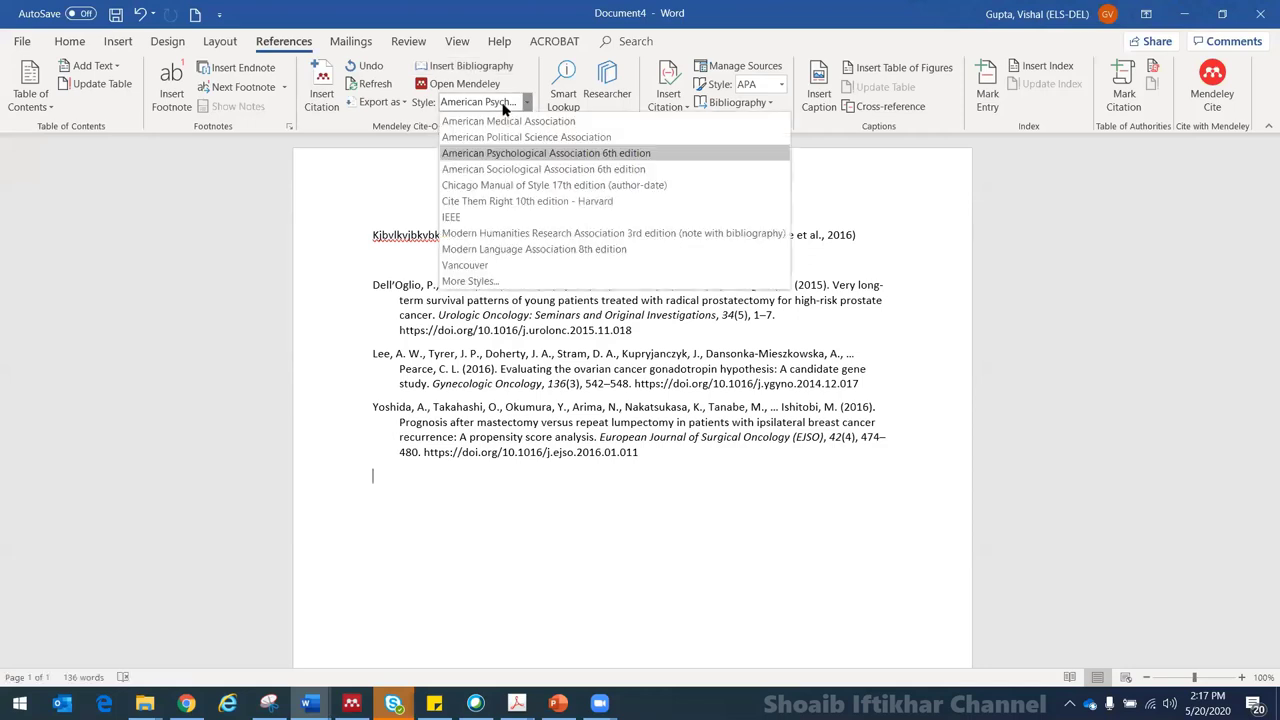
left_click(479, 217)
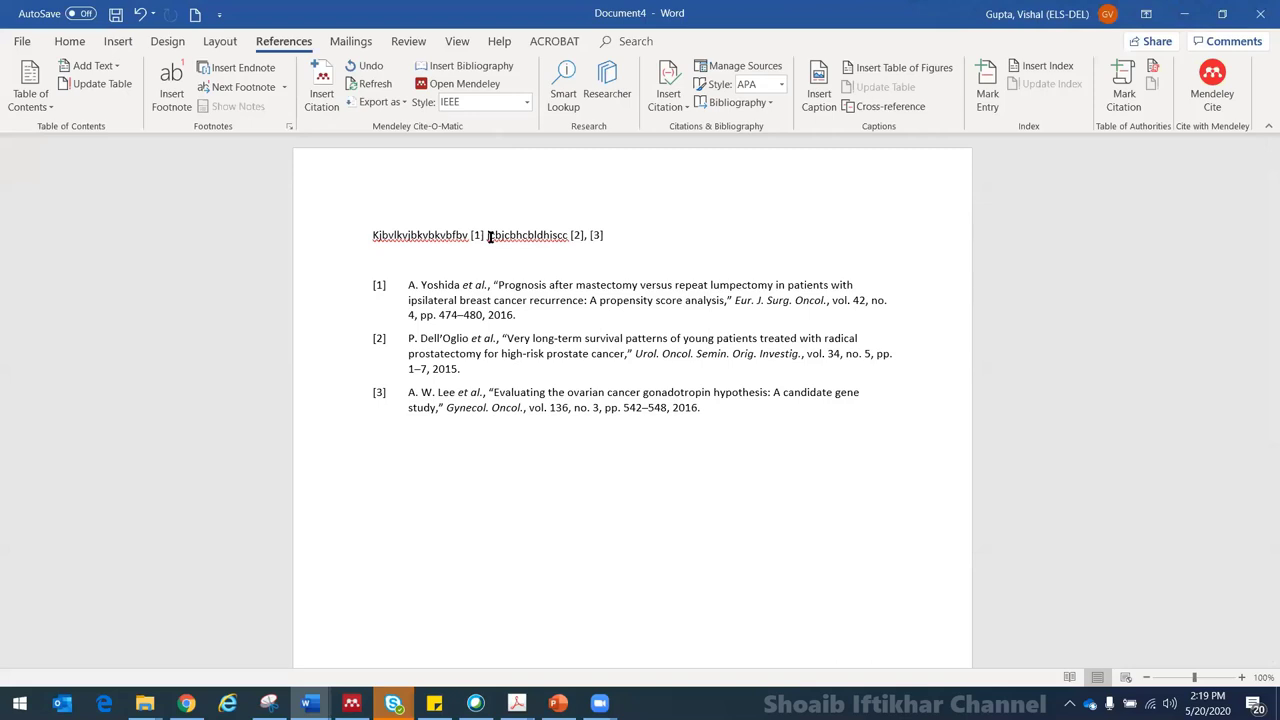
Edit the first in-text citation to add a reference to page 2.
left_click(476, 233)
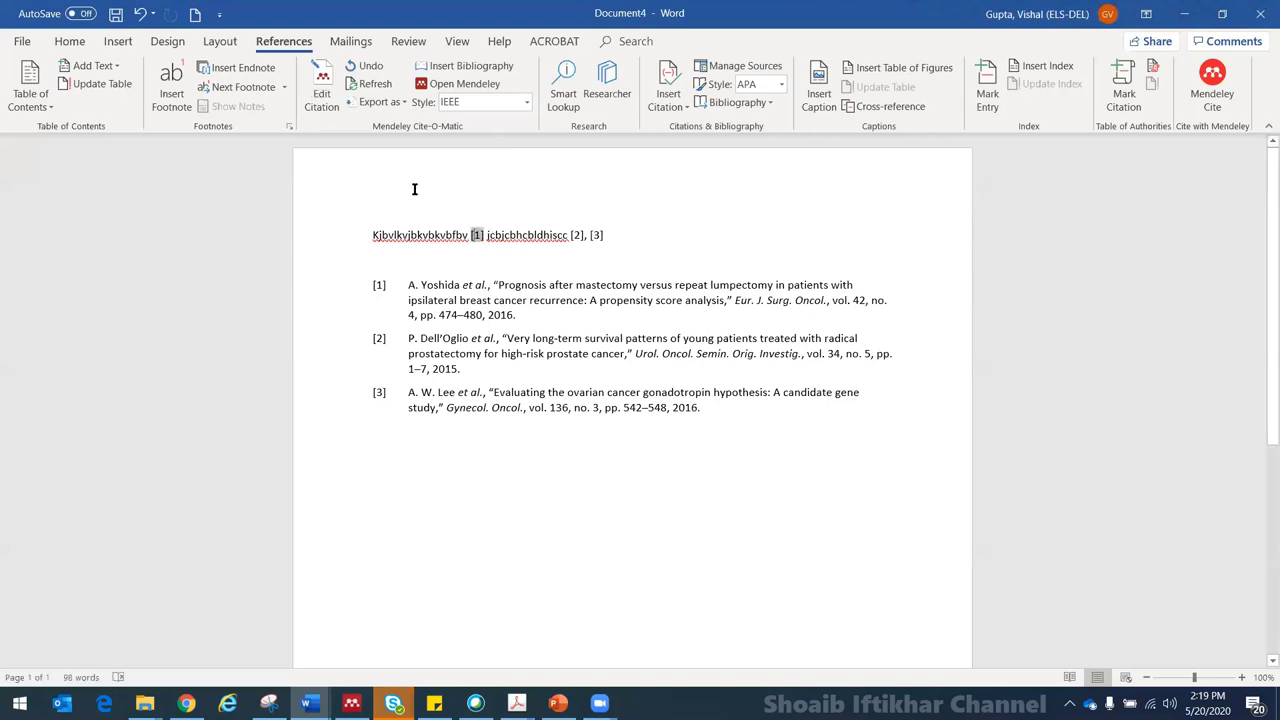
left_click(314, 109)
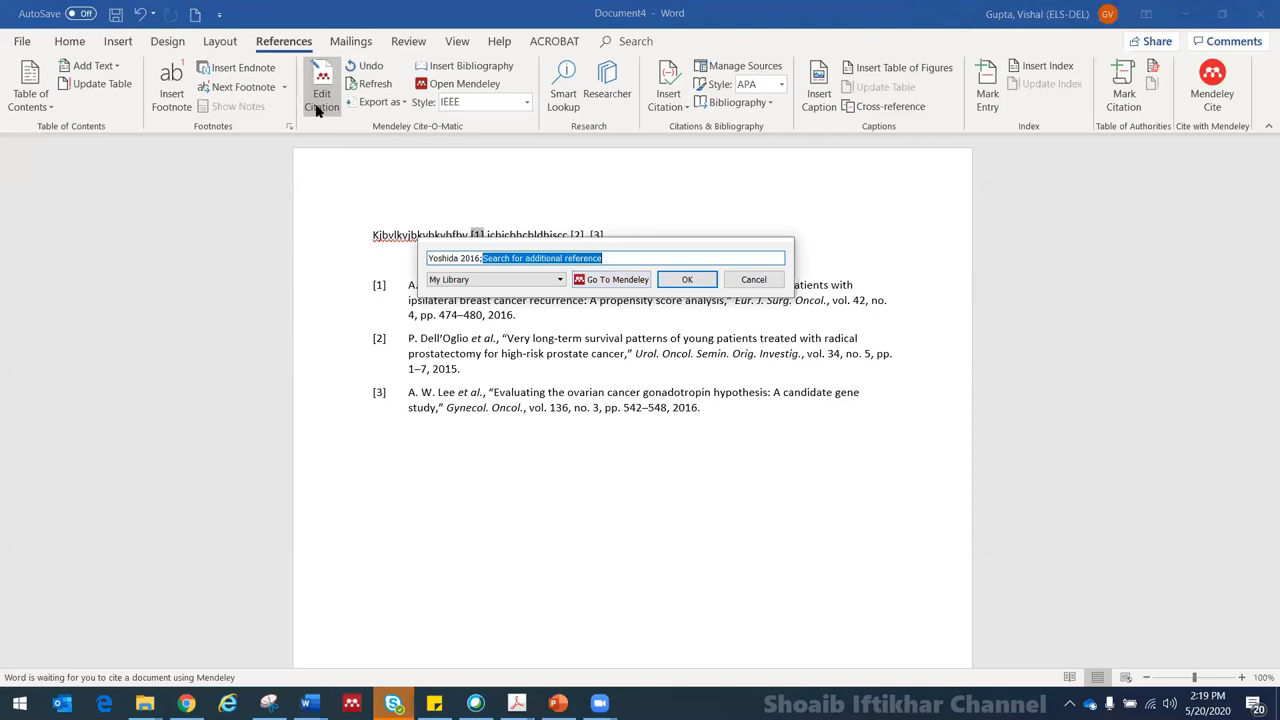
left_click(445, 259)
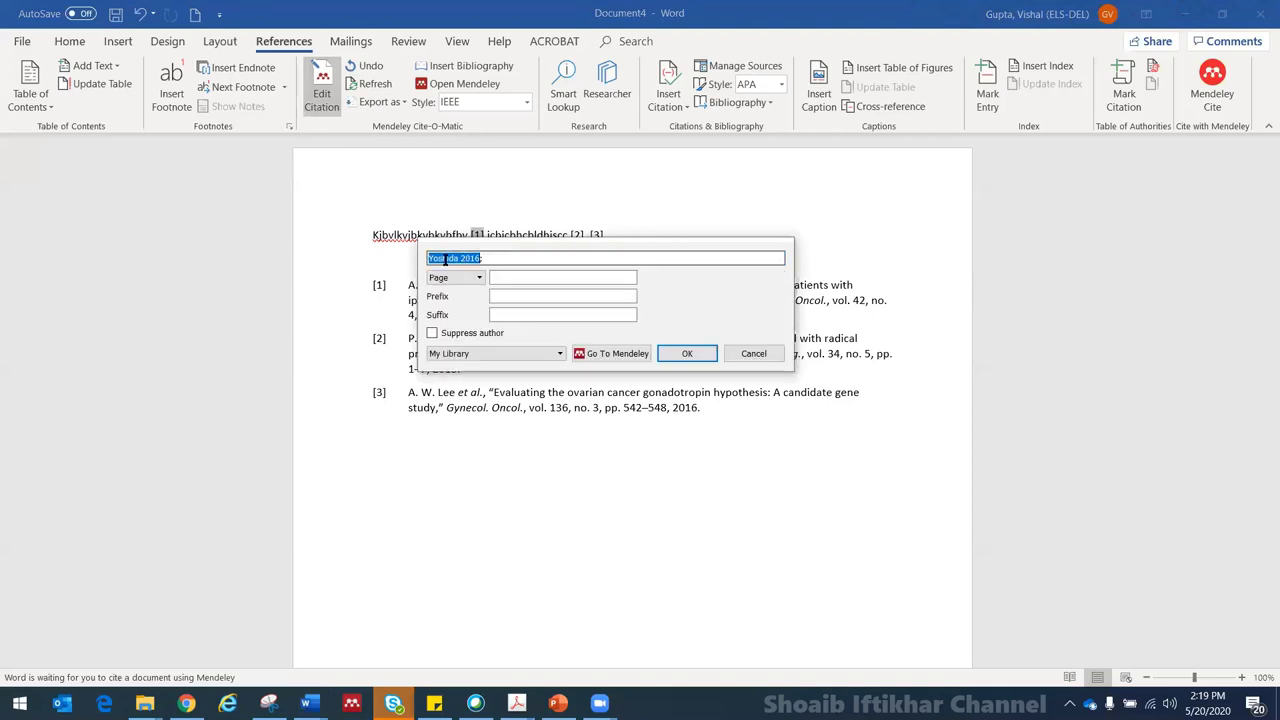
left_click(479, 278)
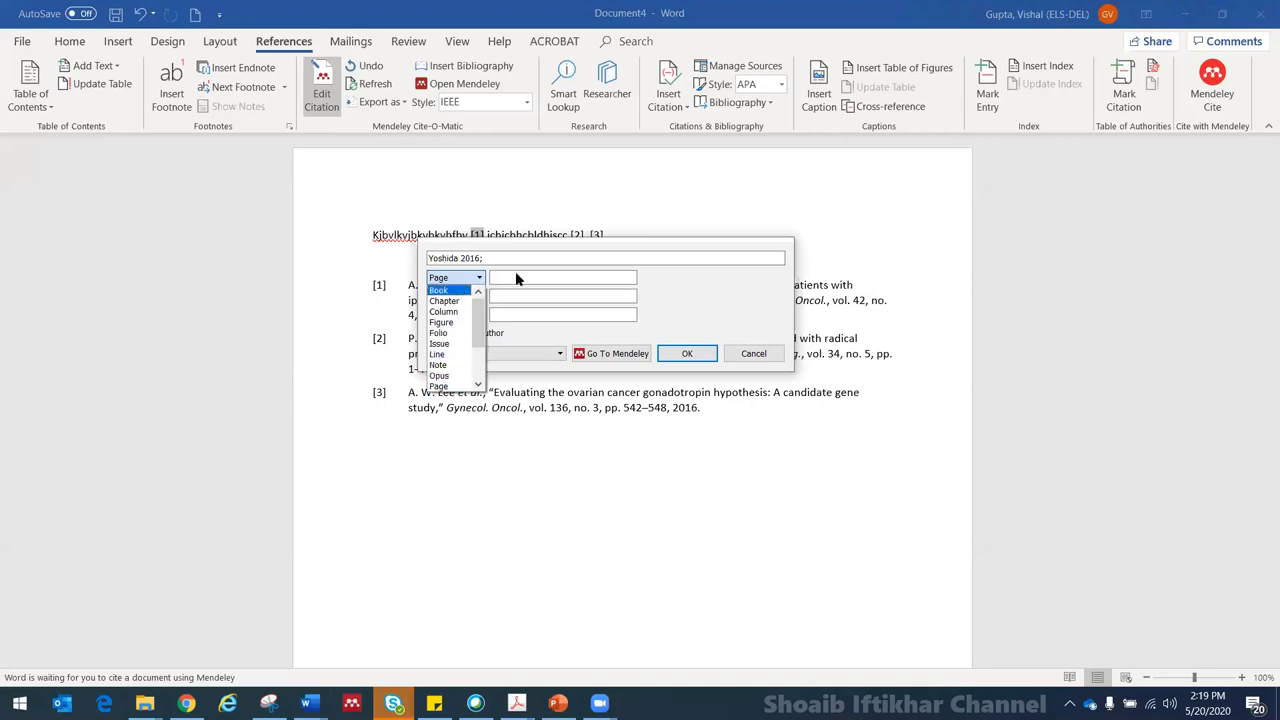
left_click(515, 279)
type("2")
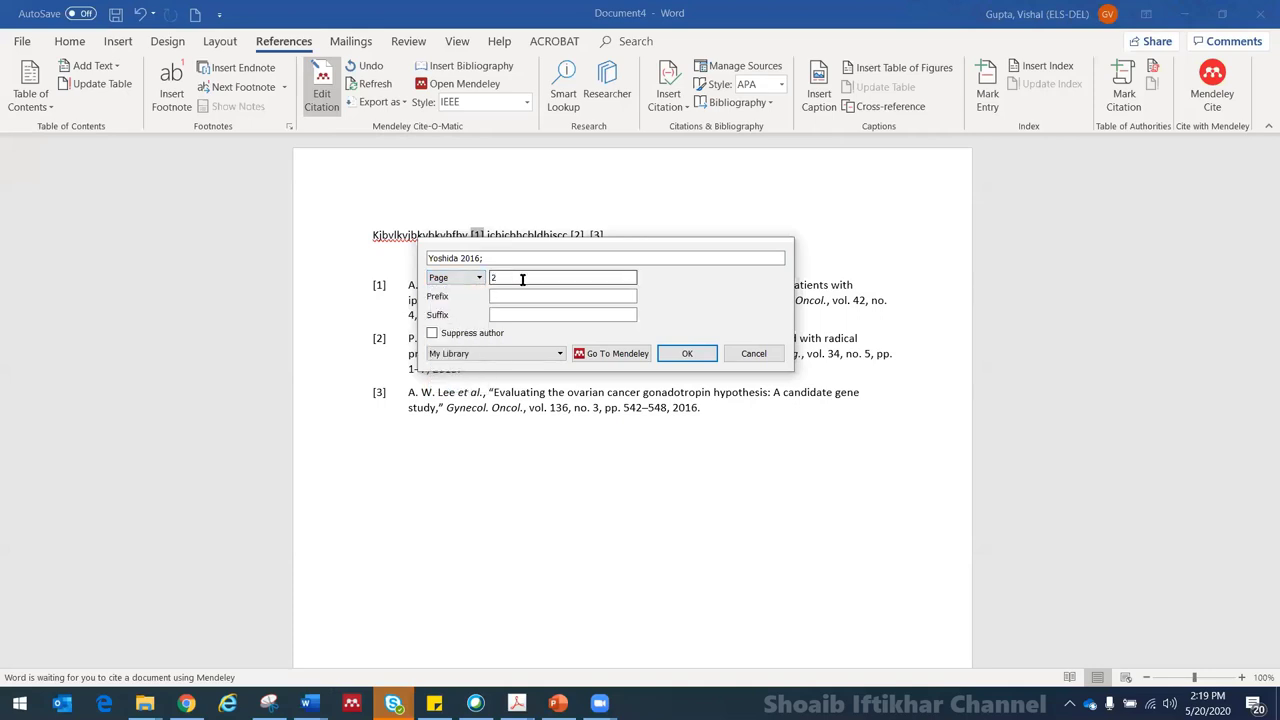
left_click(688, 354)
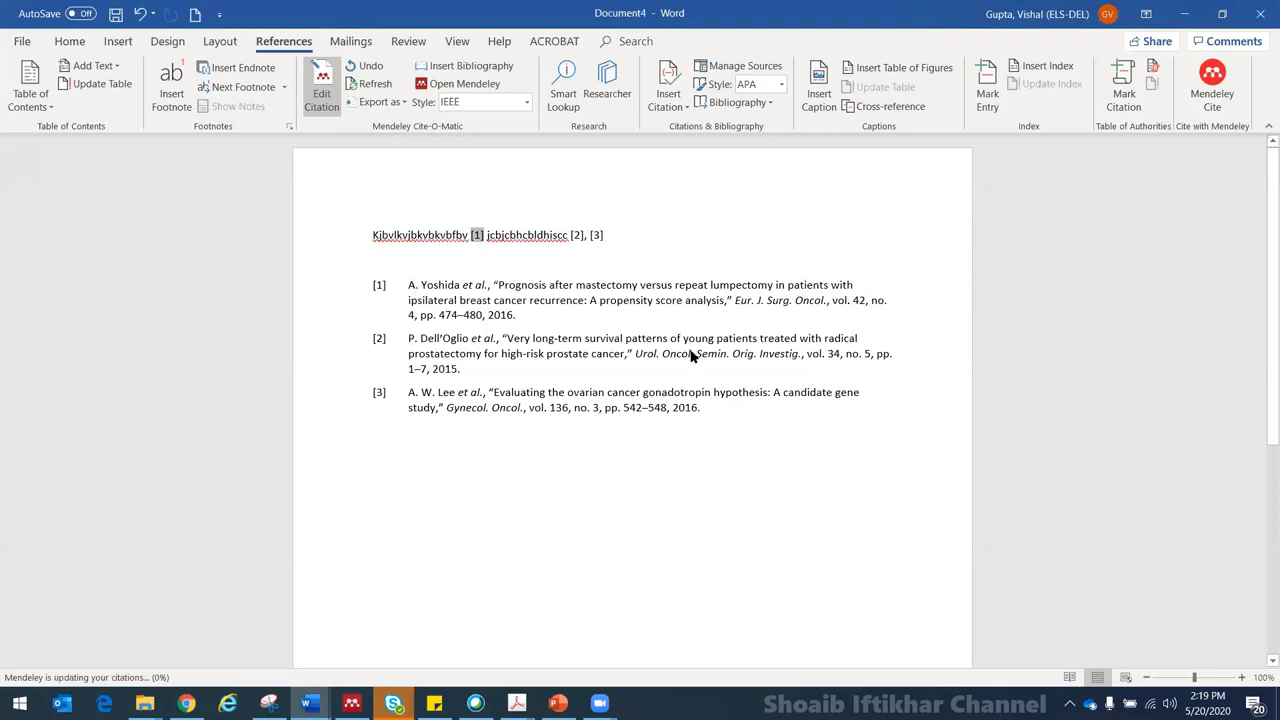
left_click(656, 239)
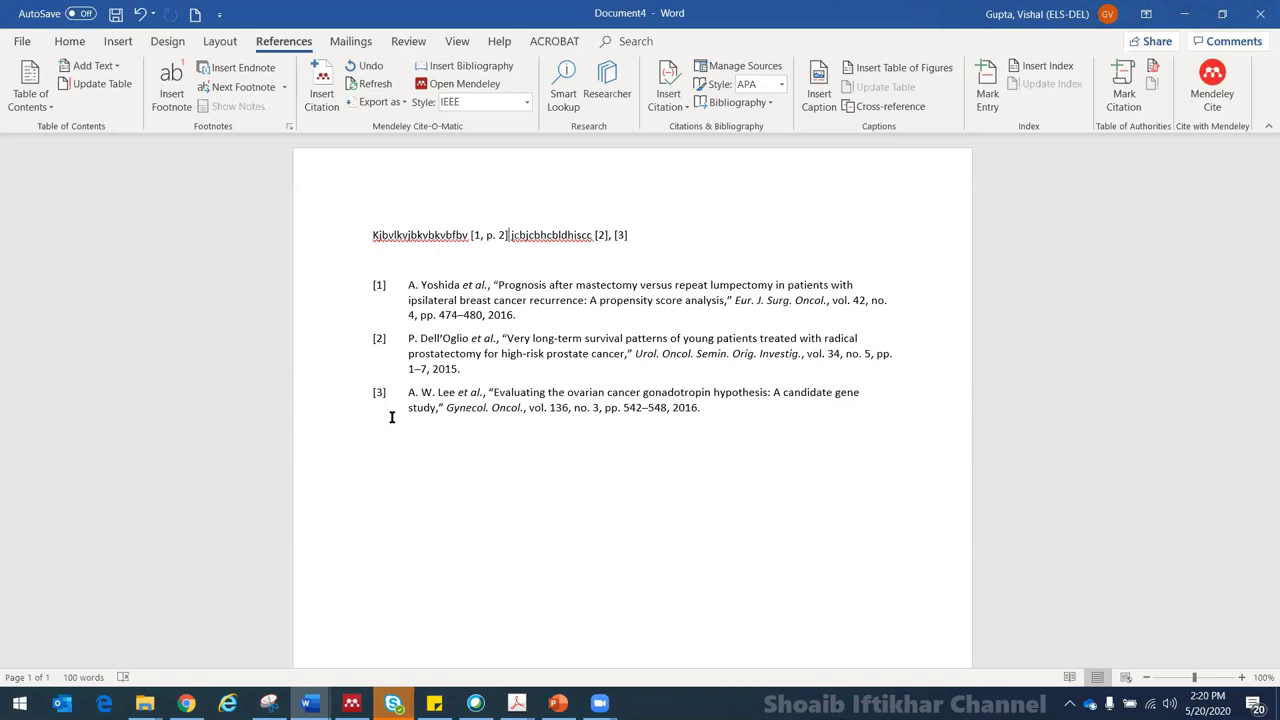
Delete the first in-text citation and refresh the Mendeley citations and bibliography.
left_click(508, 235)
key("Delete")
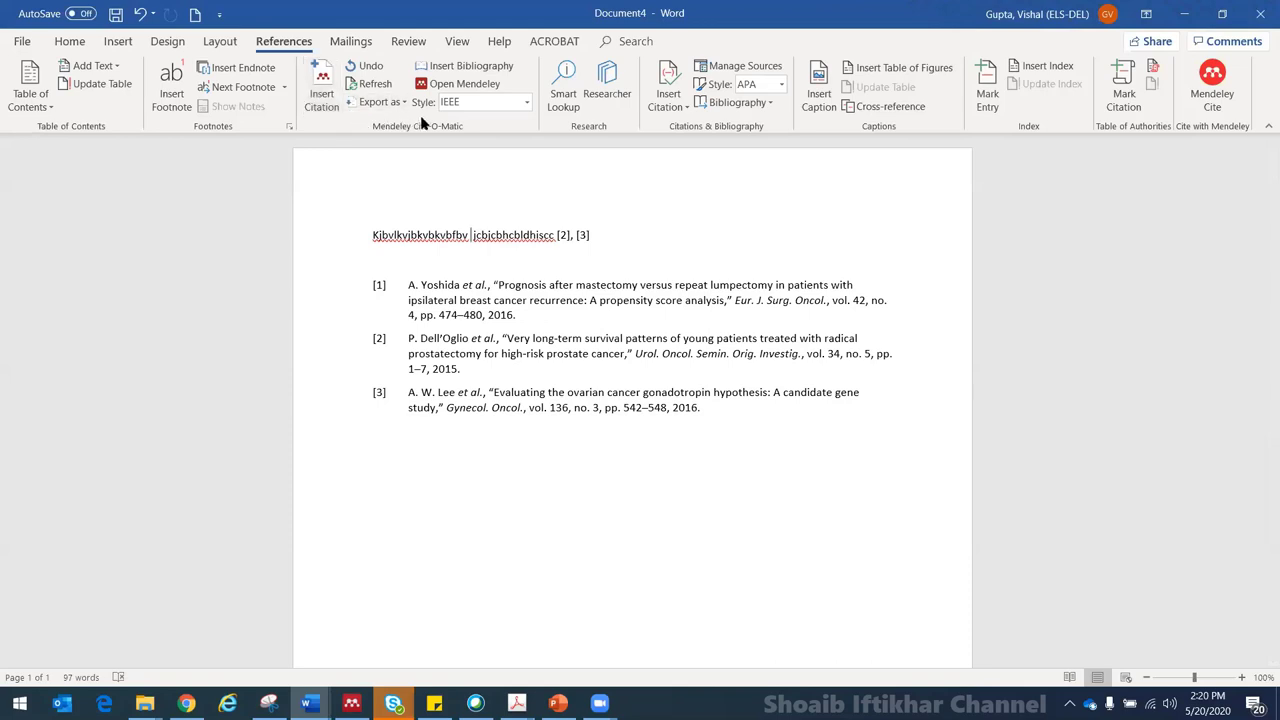
left_click(375, 86)
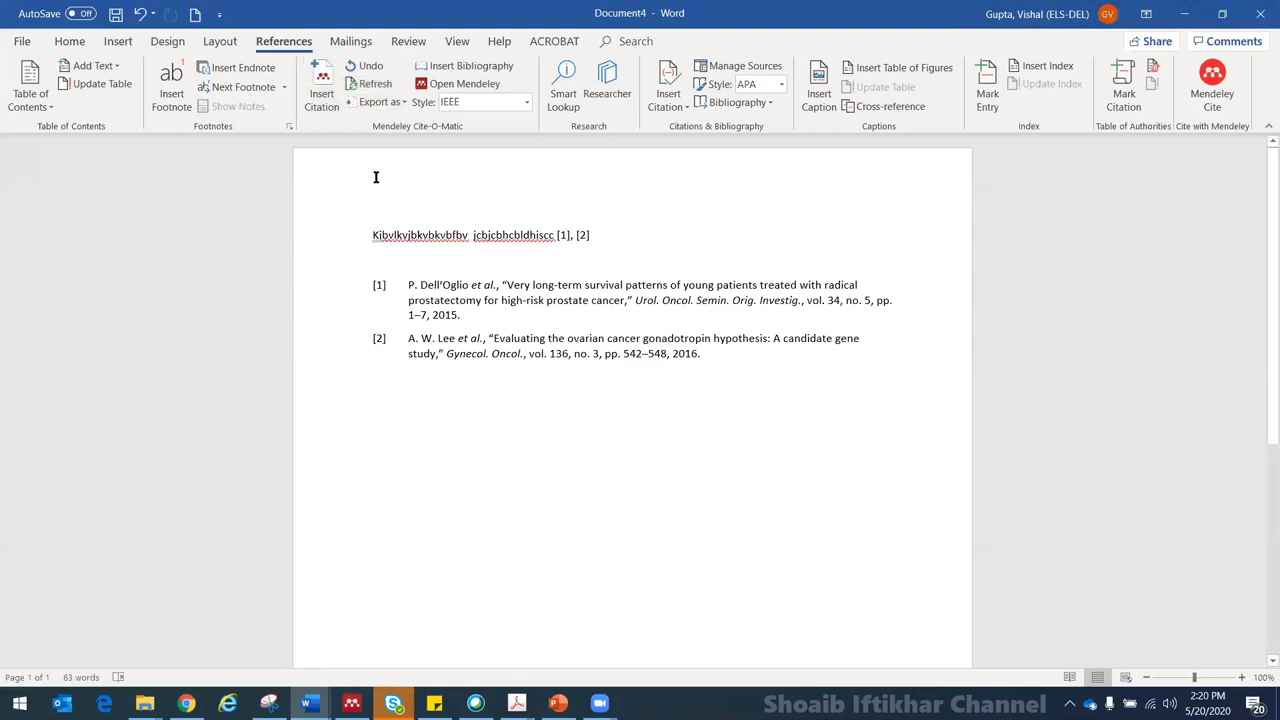
Insert a Mendeley citation for the "Comparative hazards of acute myocardial infarction" paper at the start of the text.
left_click(338, 110)
left_click(507, 280)
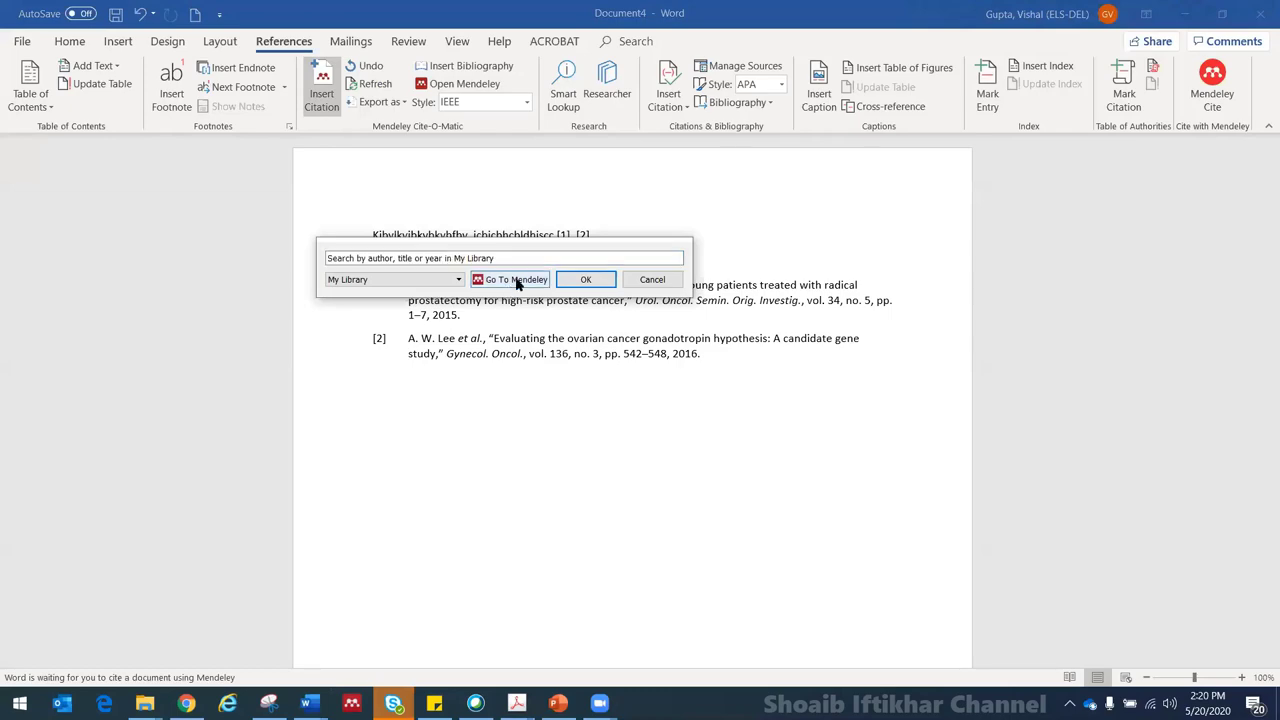
left_click(372, 226)
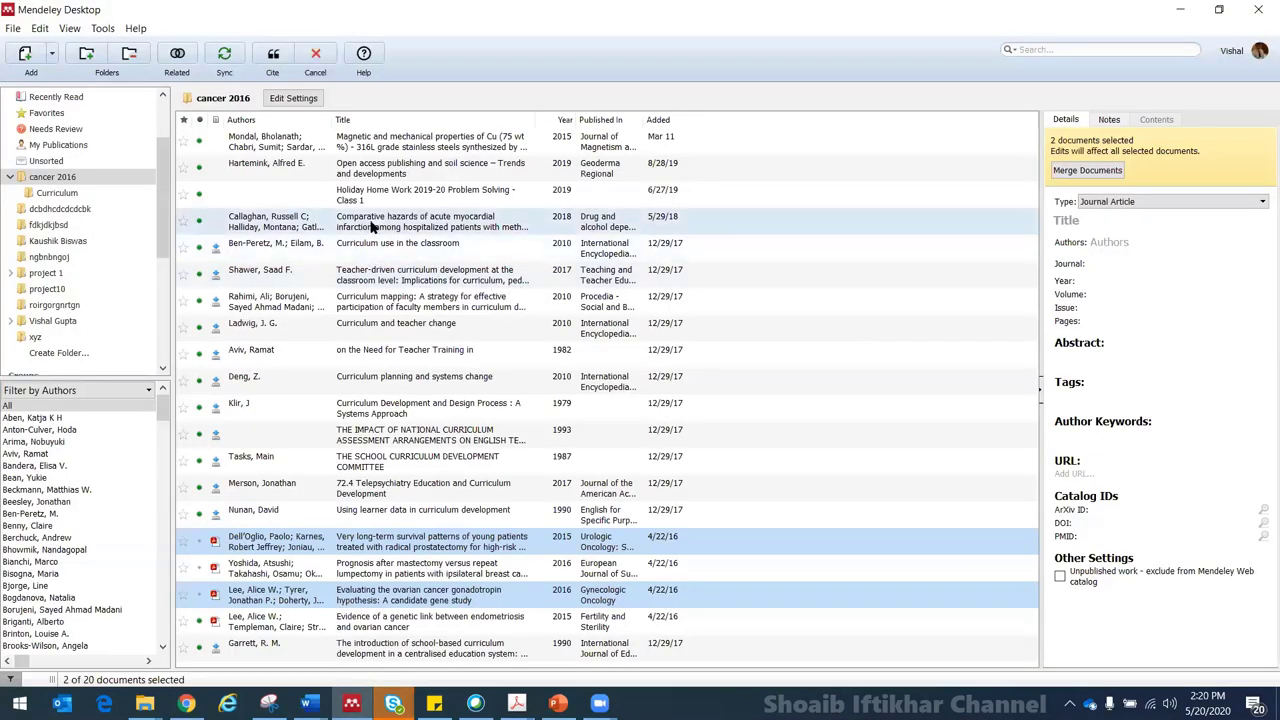
left_click(273, 55)
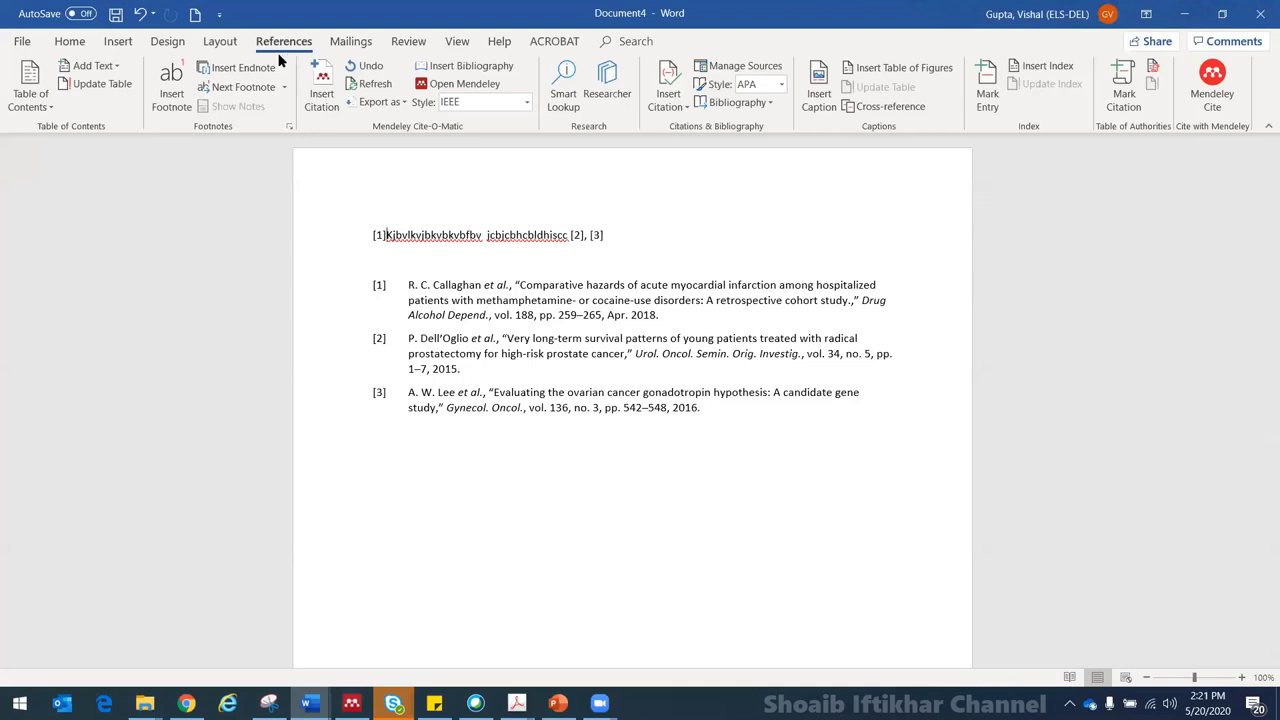
Open Mendeley's Citation Styles window through the More Styles option and look through the installed styles.
left_click(529, 102)
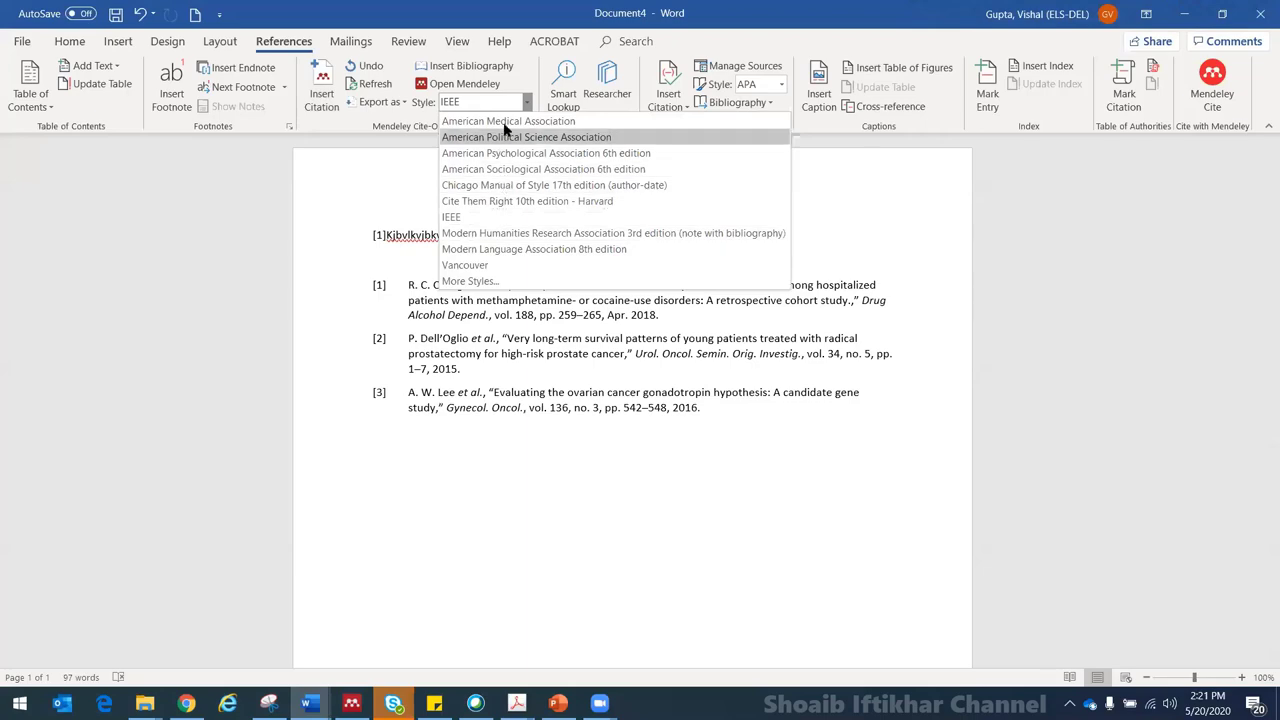
left_click(486, 281)
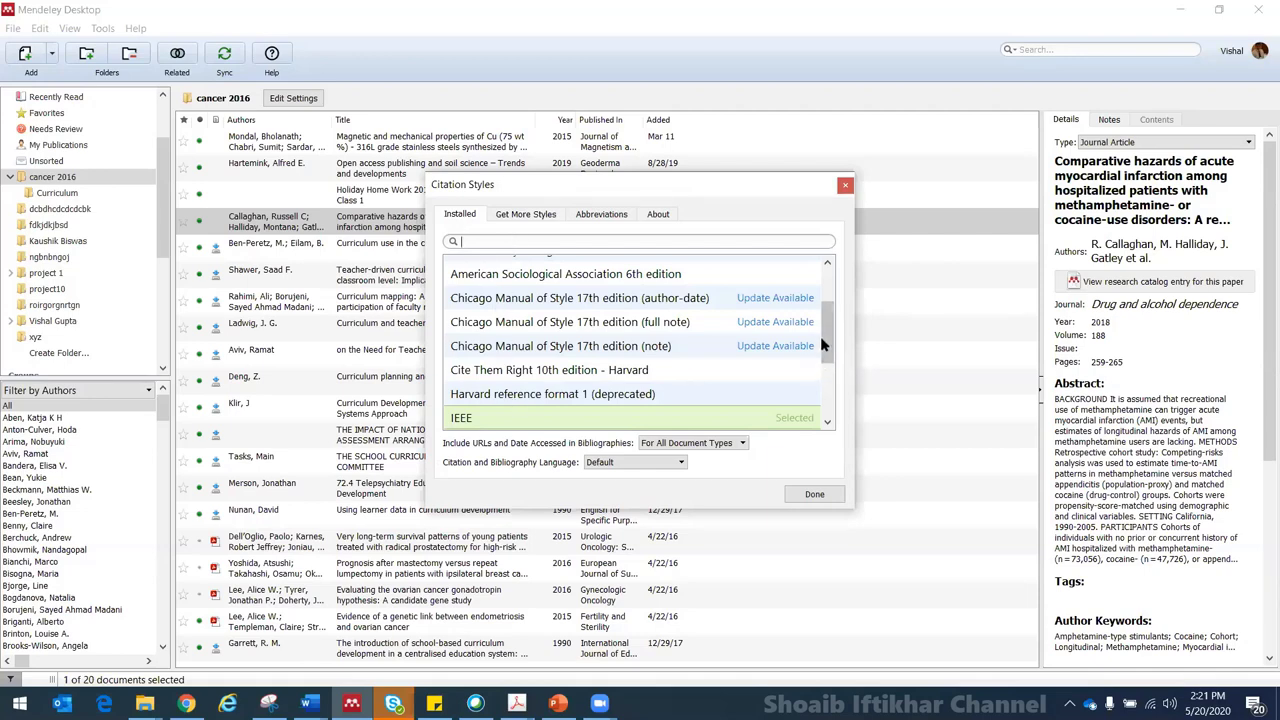
left_click_drag(820, 336, 788, 359)
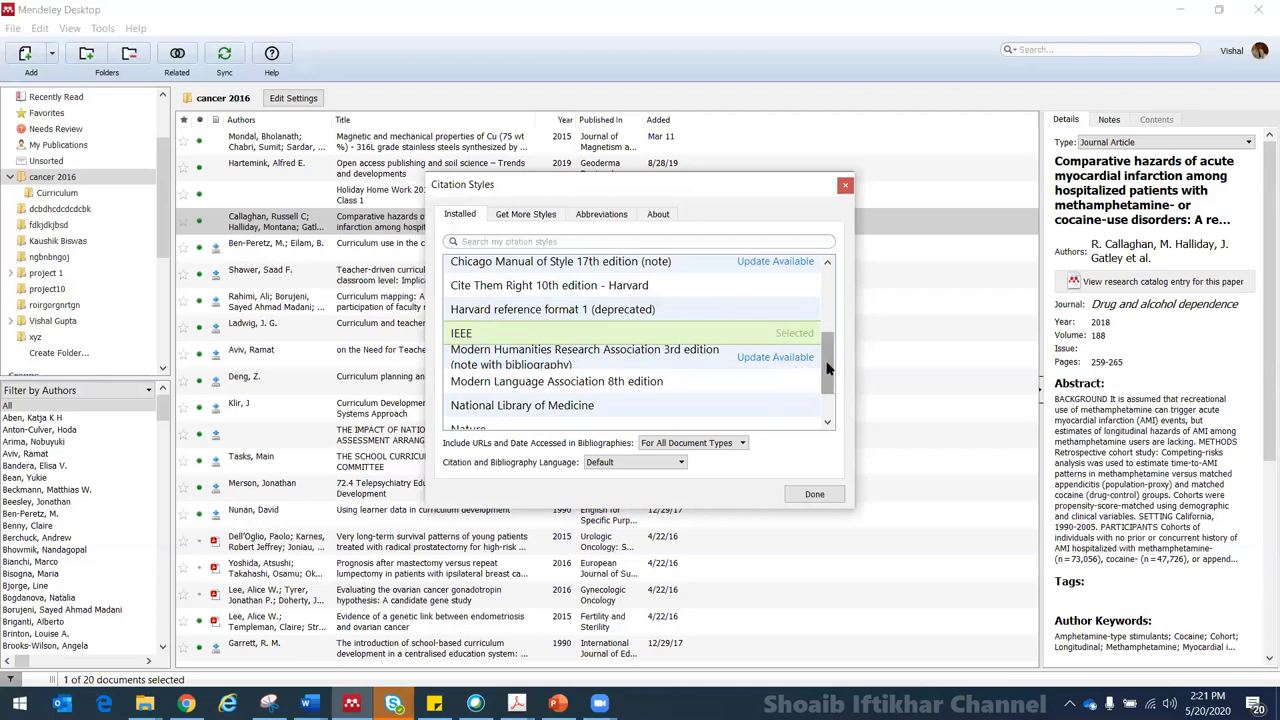
left_click_drag(827, 370, 827, 258)
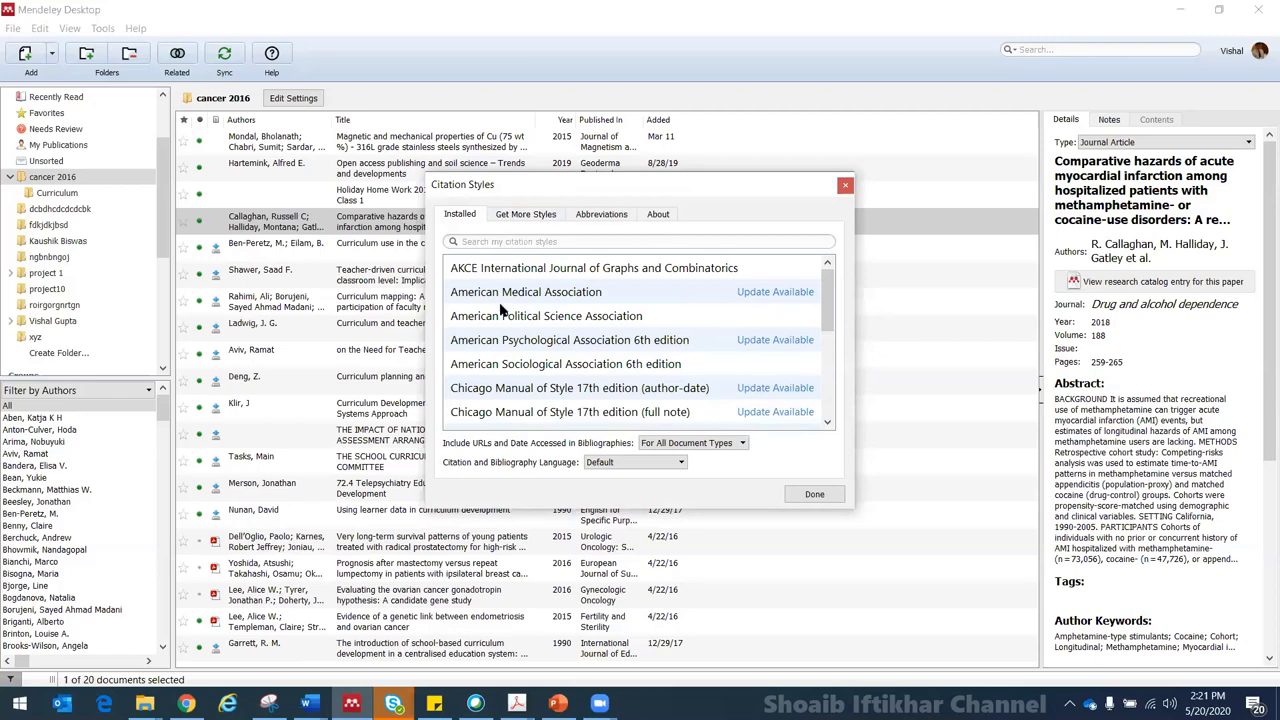
Search the additional citation styles for "harva" and install Swinburne University of Technology - Harvard.
left_click(525, 213)
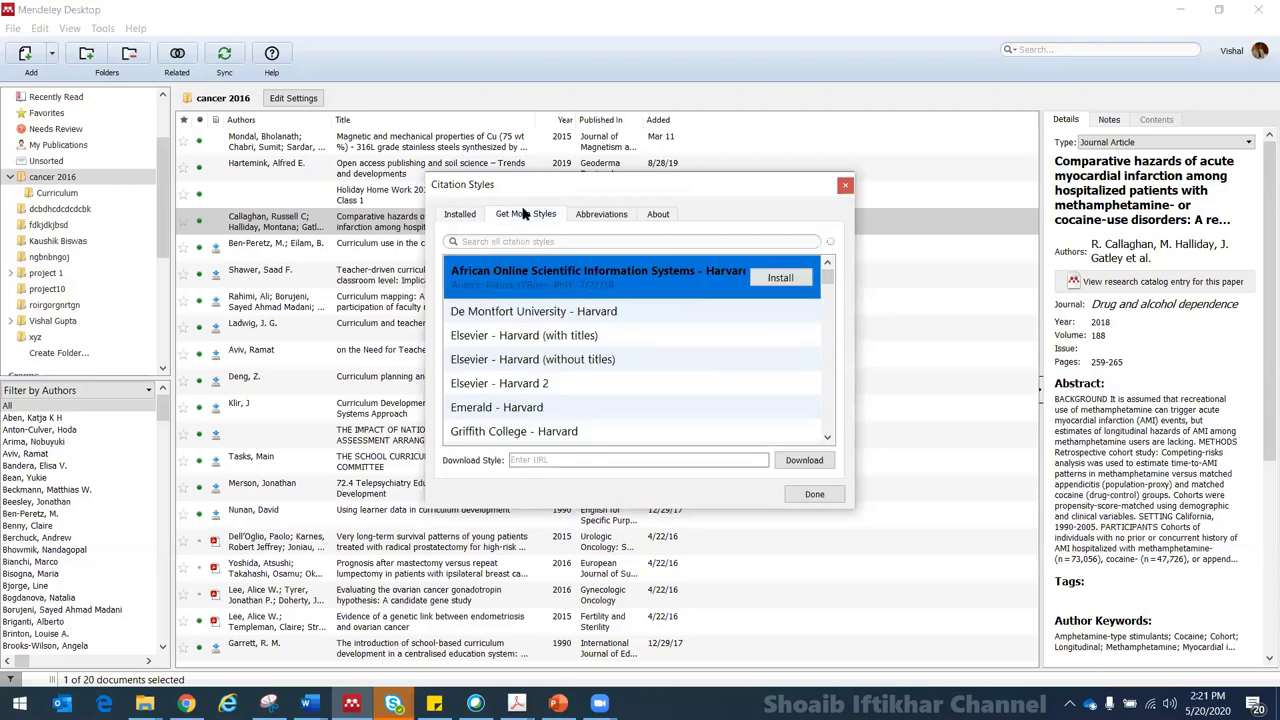
left_click(523, 241)
type("har")
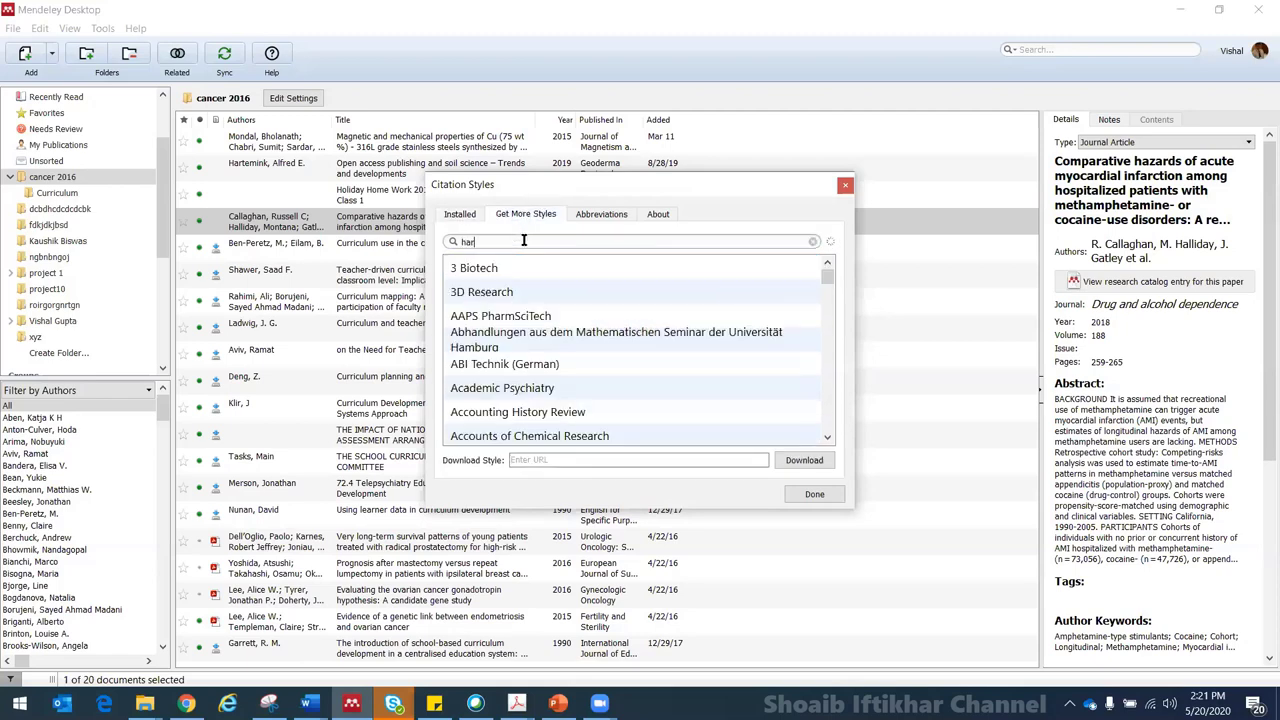
type("va")
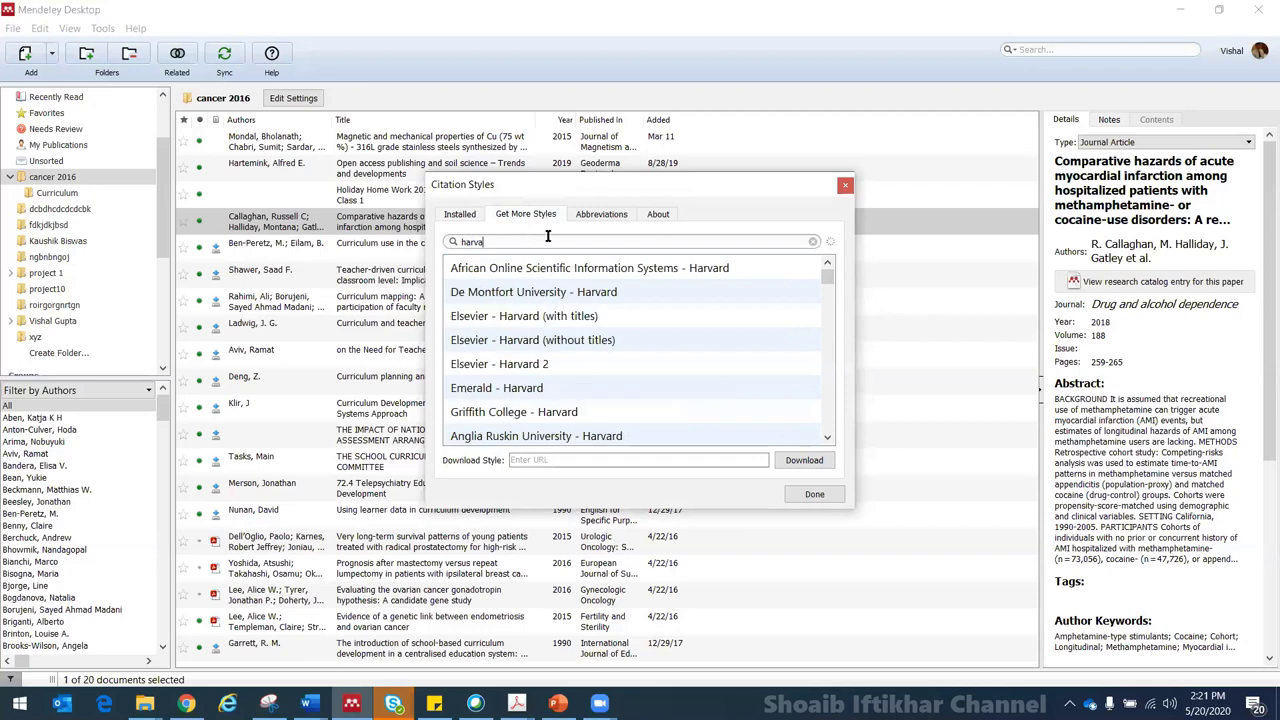
left_click_drag(826, 279, 829, 332)
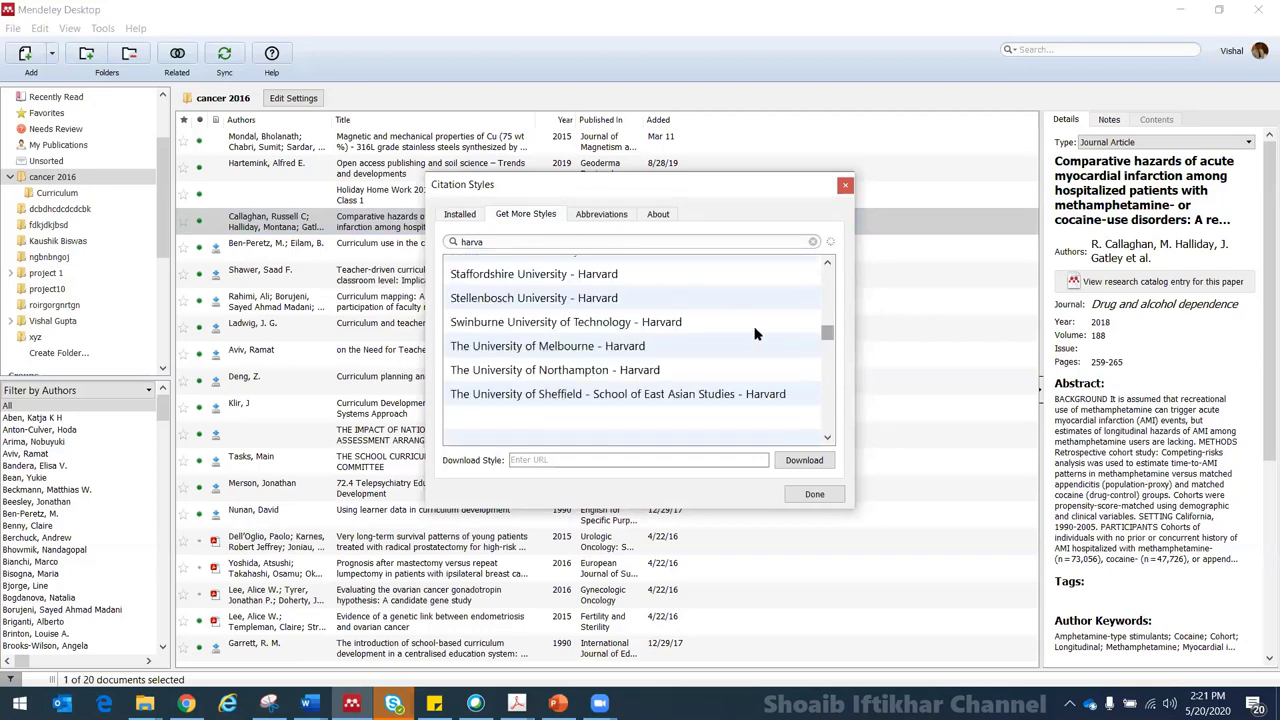
left_click(578, 330)
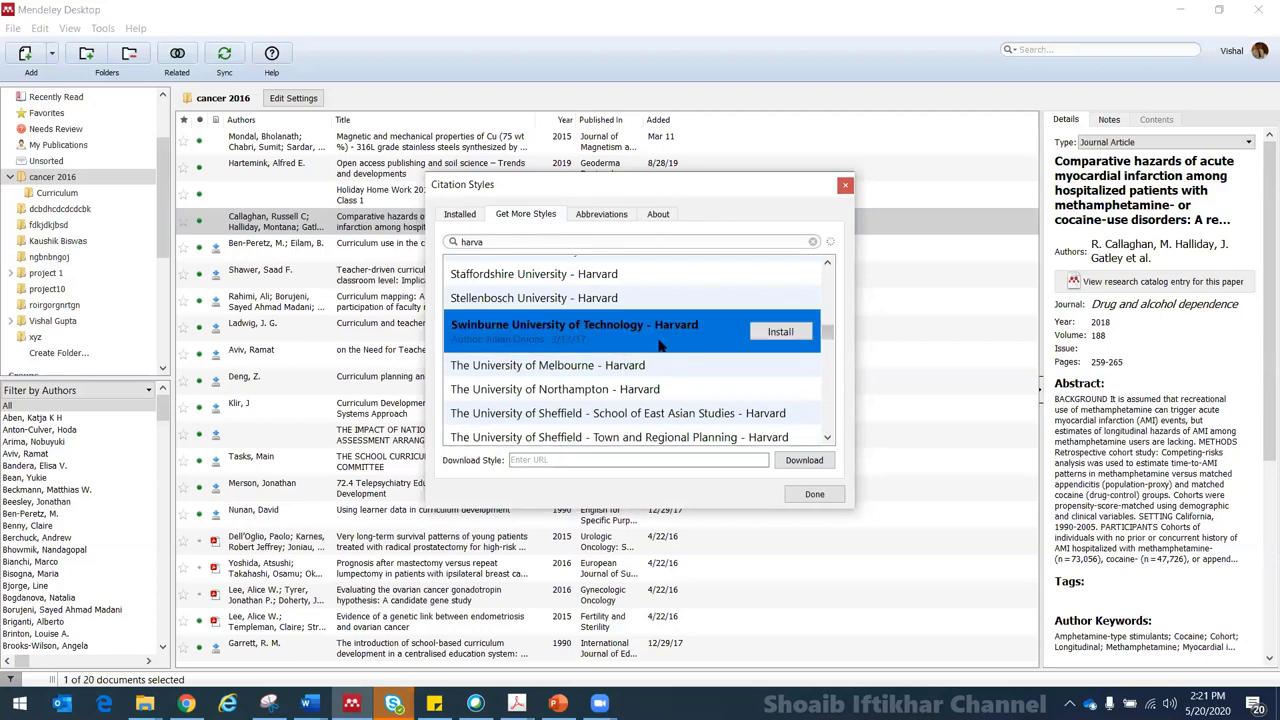
left_click(781, 333)
Set the citation and bibliography language to Arabic for the installed citation styles and close the Citation Styles window.
left_click(460, 214)
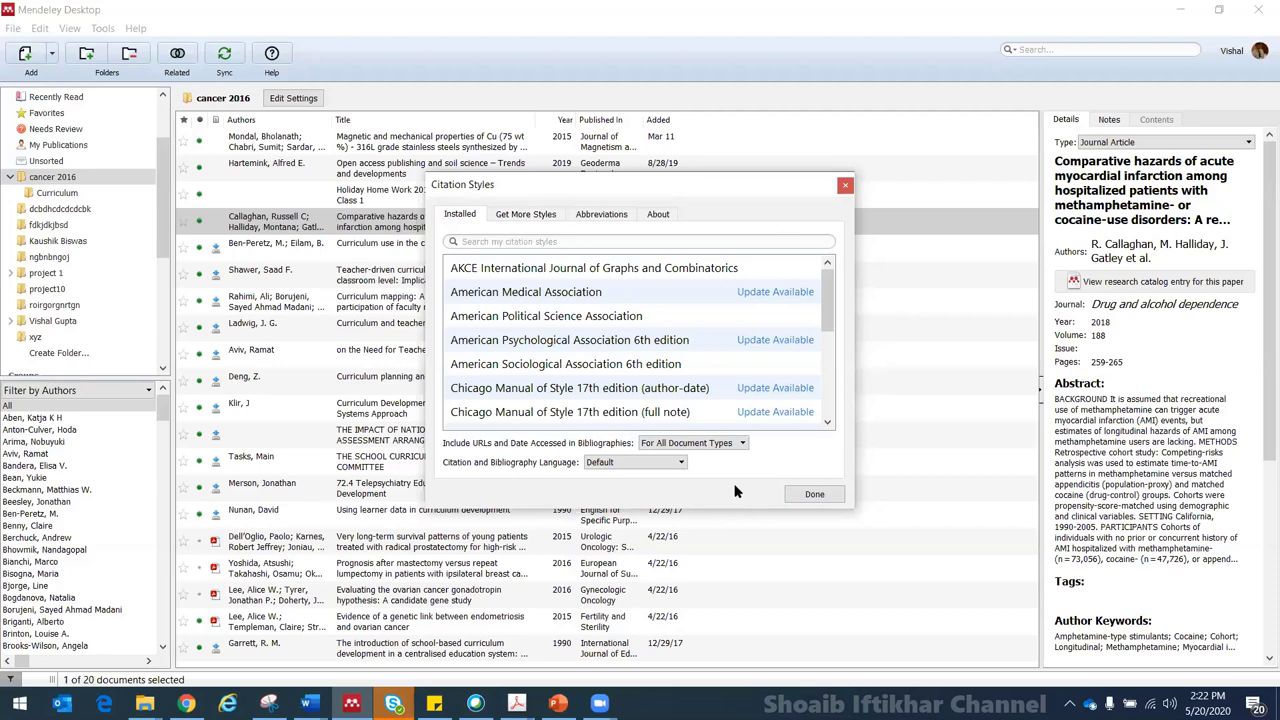
left_click(670, 466)
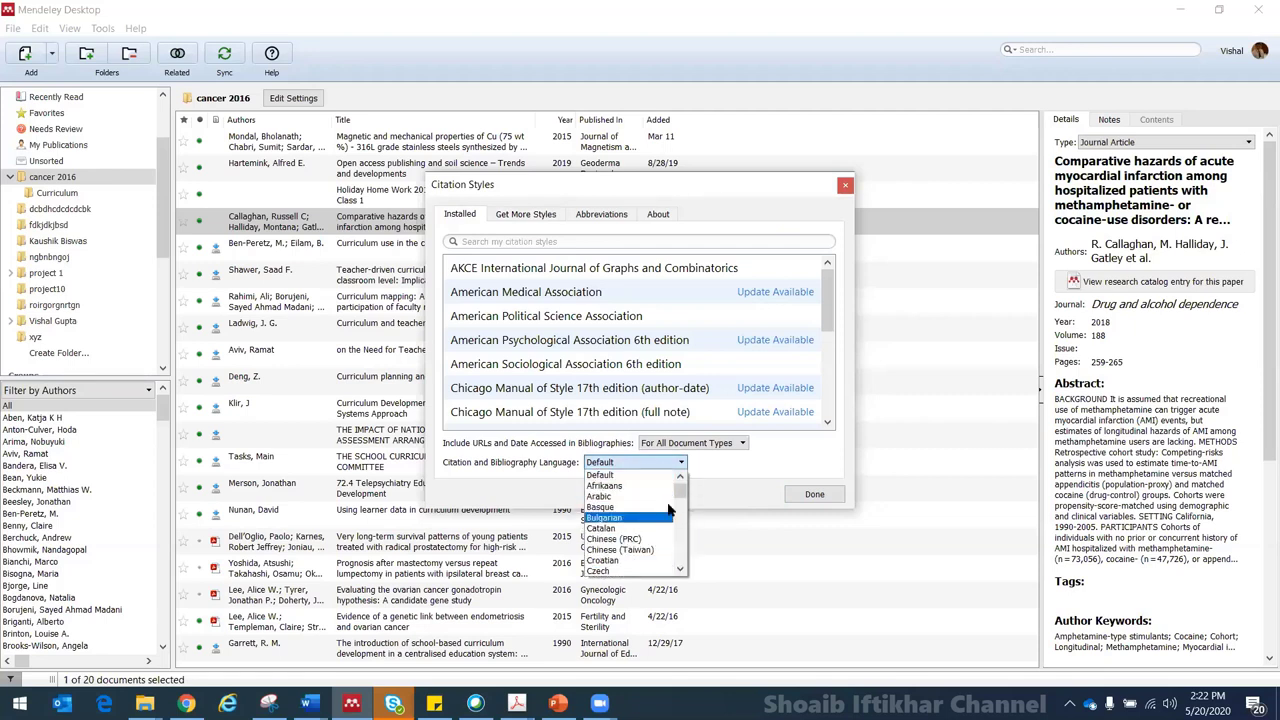
mouse_move(680, 488)
left_mouse_down()
mouse_move(680, 560)
mouse_move(683, 485)
left_mouse_up()
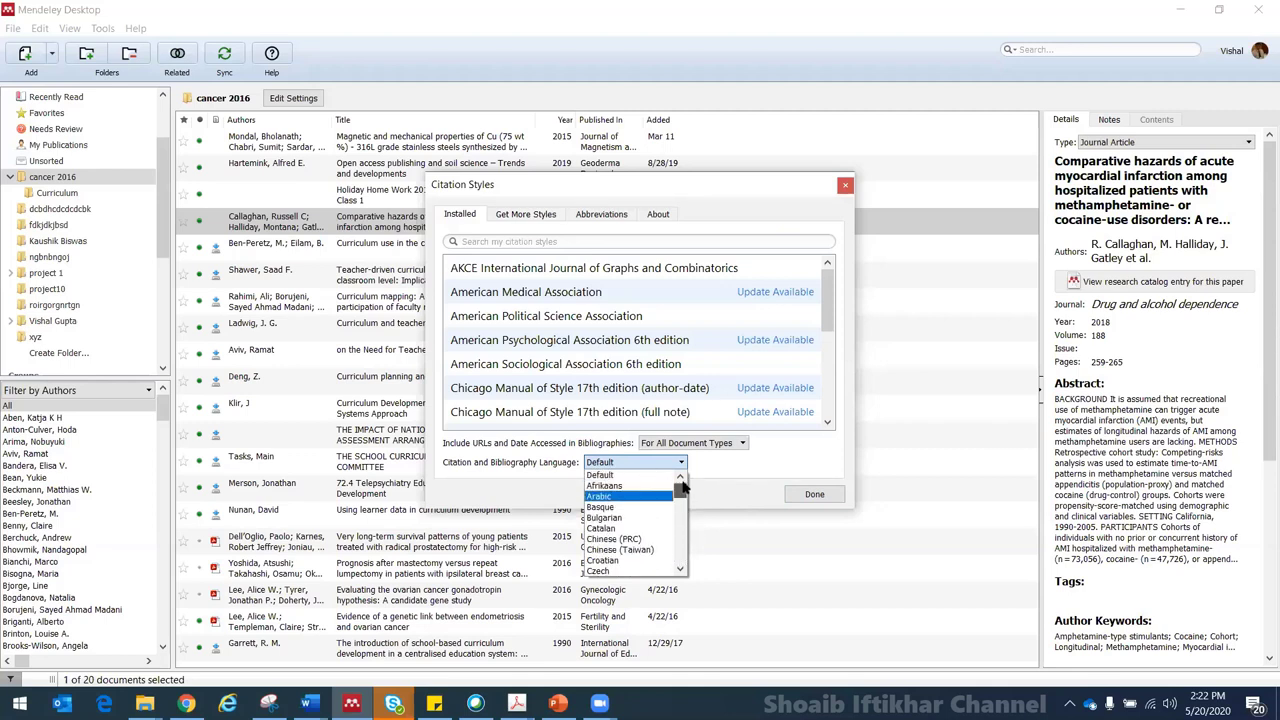
left_click(640, 496)
left_click(815, 494)
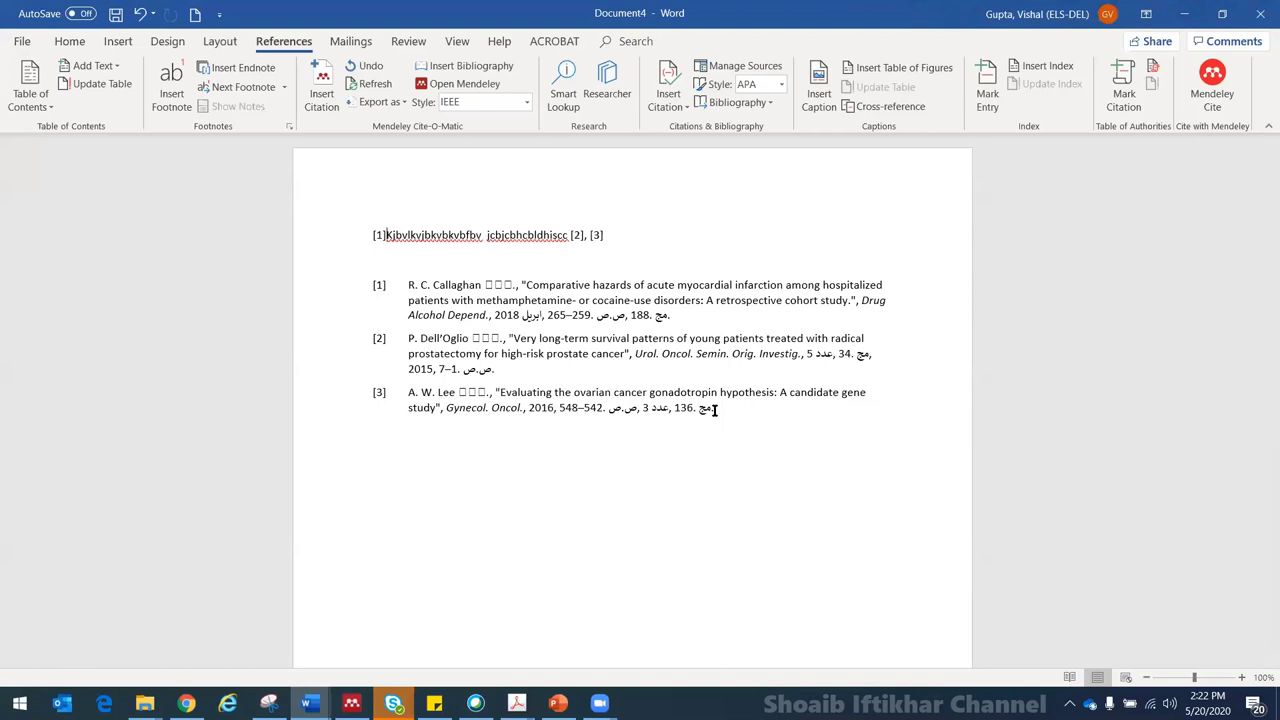
Change the document's Mendeley citation style to American Psychological Association 6th edition.
left_click(511, 103)
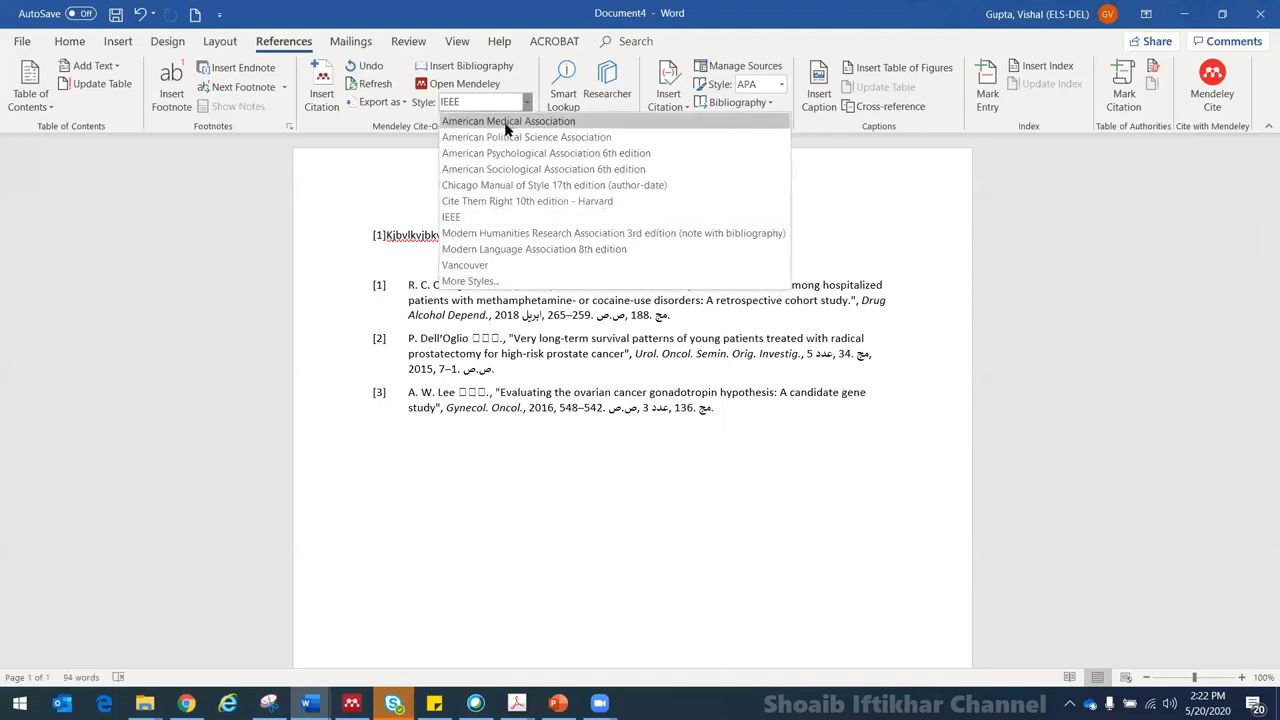
left_click(501, 152)
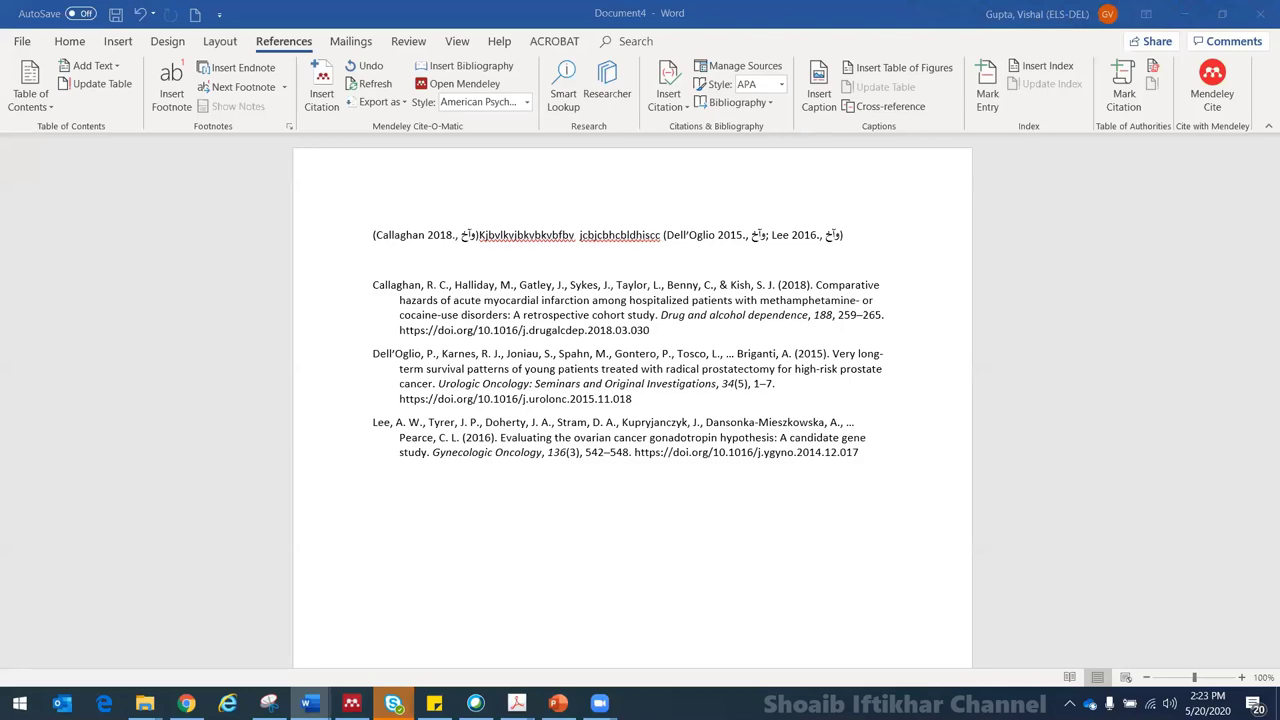
Switch to the PowerPoint presentation to view the "How to use Mendeley?" slide and return to the Word document.
left_click(558, 703)
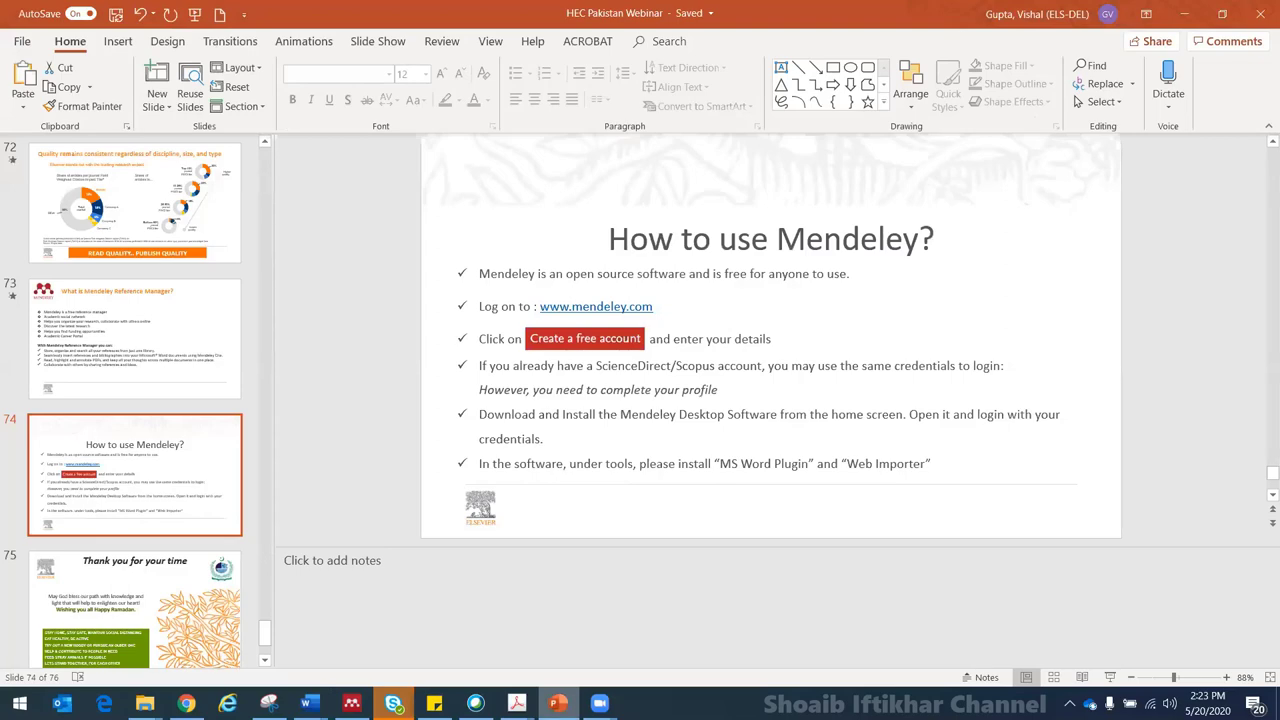
key("alt+Tab")
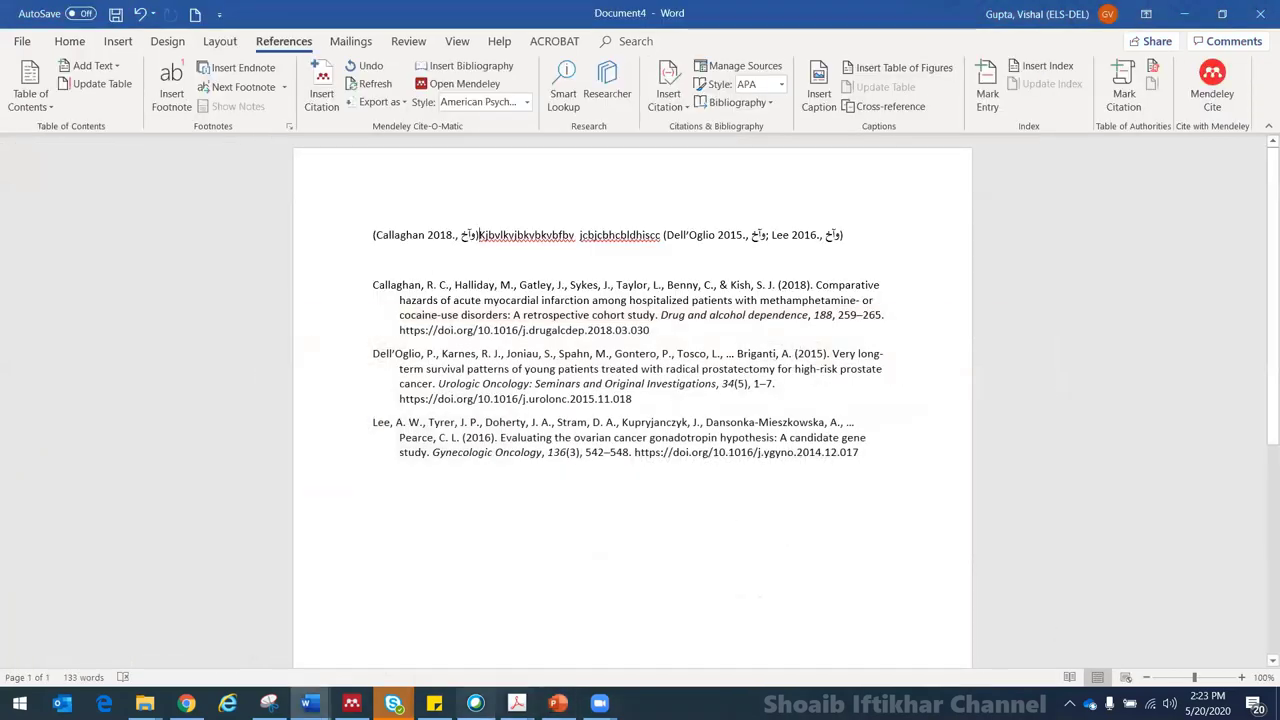